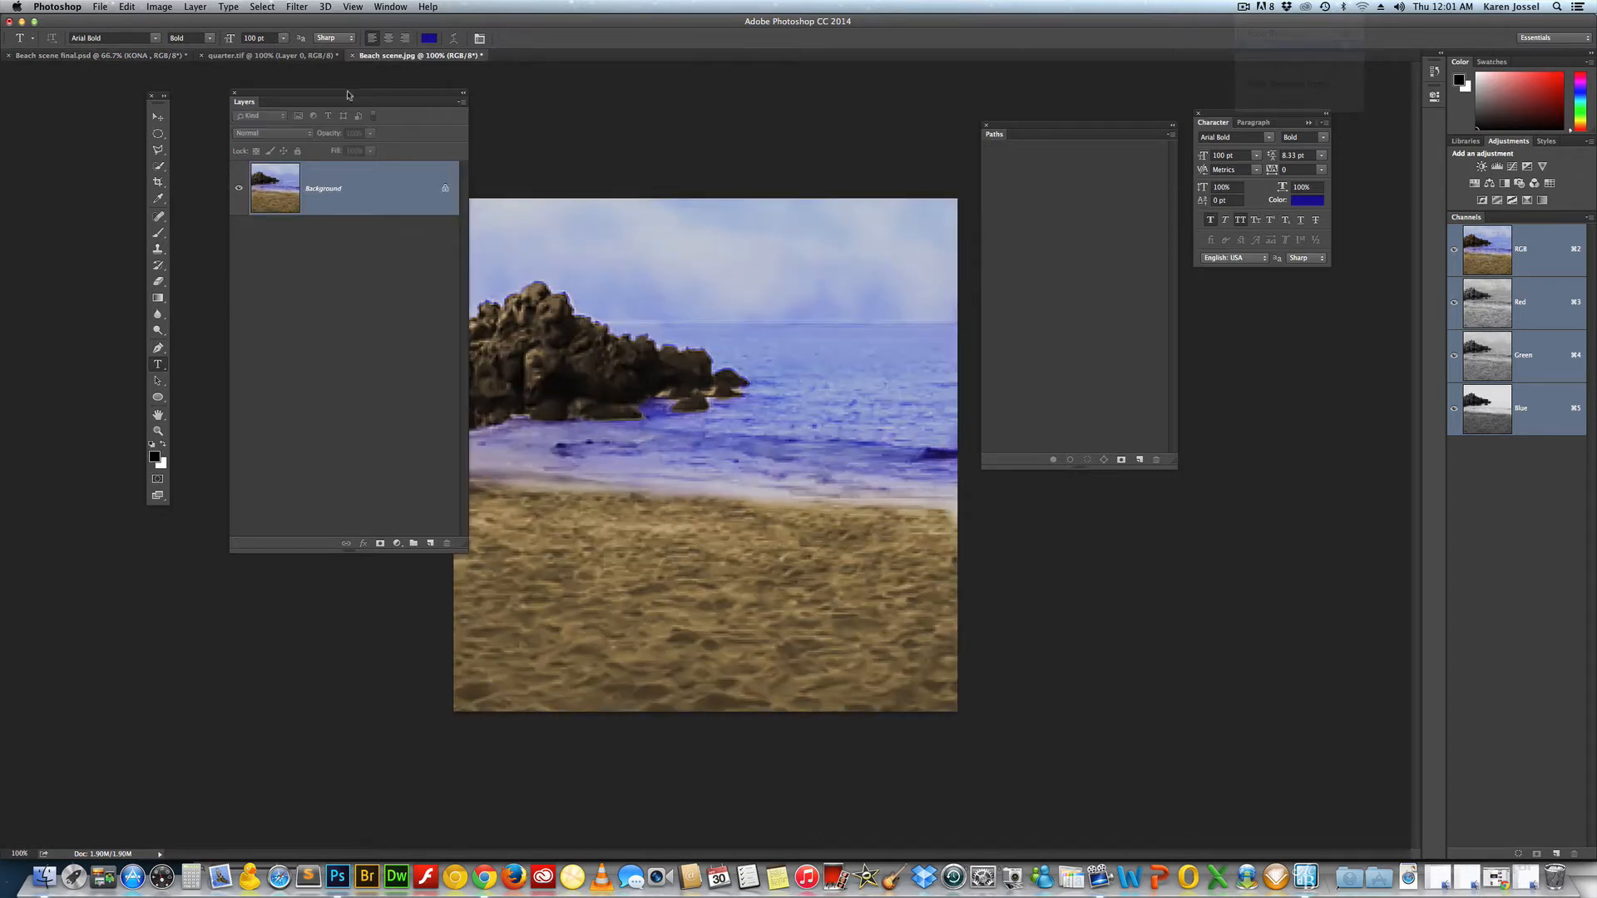
- Move the Layers and Paths panels so they sit clear of the beach image
drag(347, 95, 305, 96)
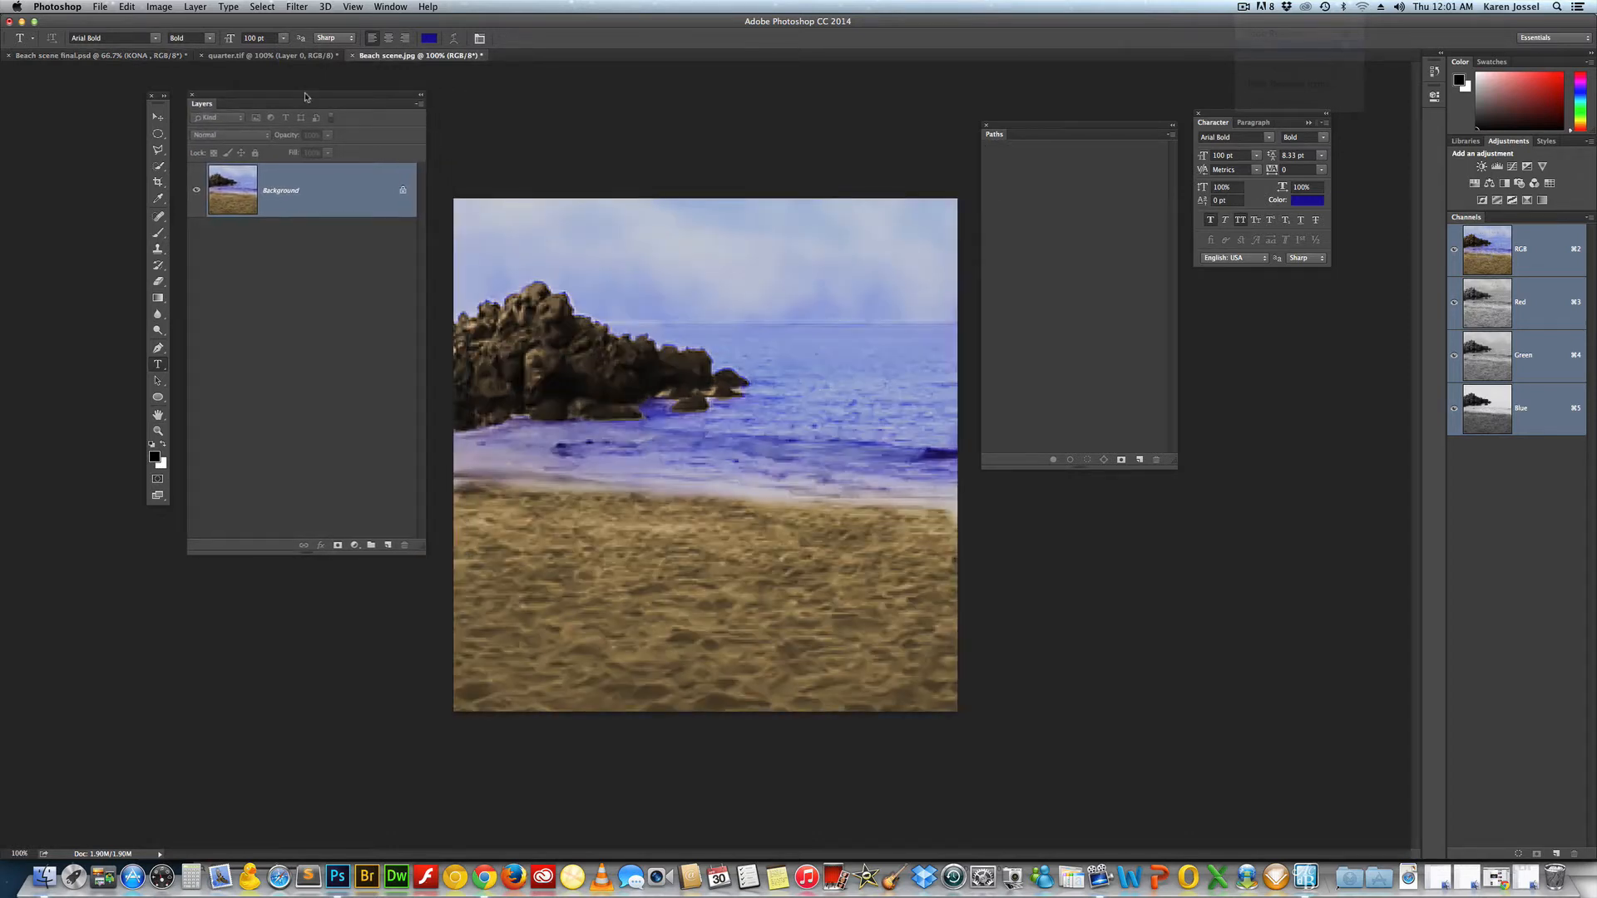
drag(1122, 132, 1129, 119)
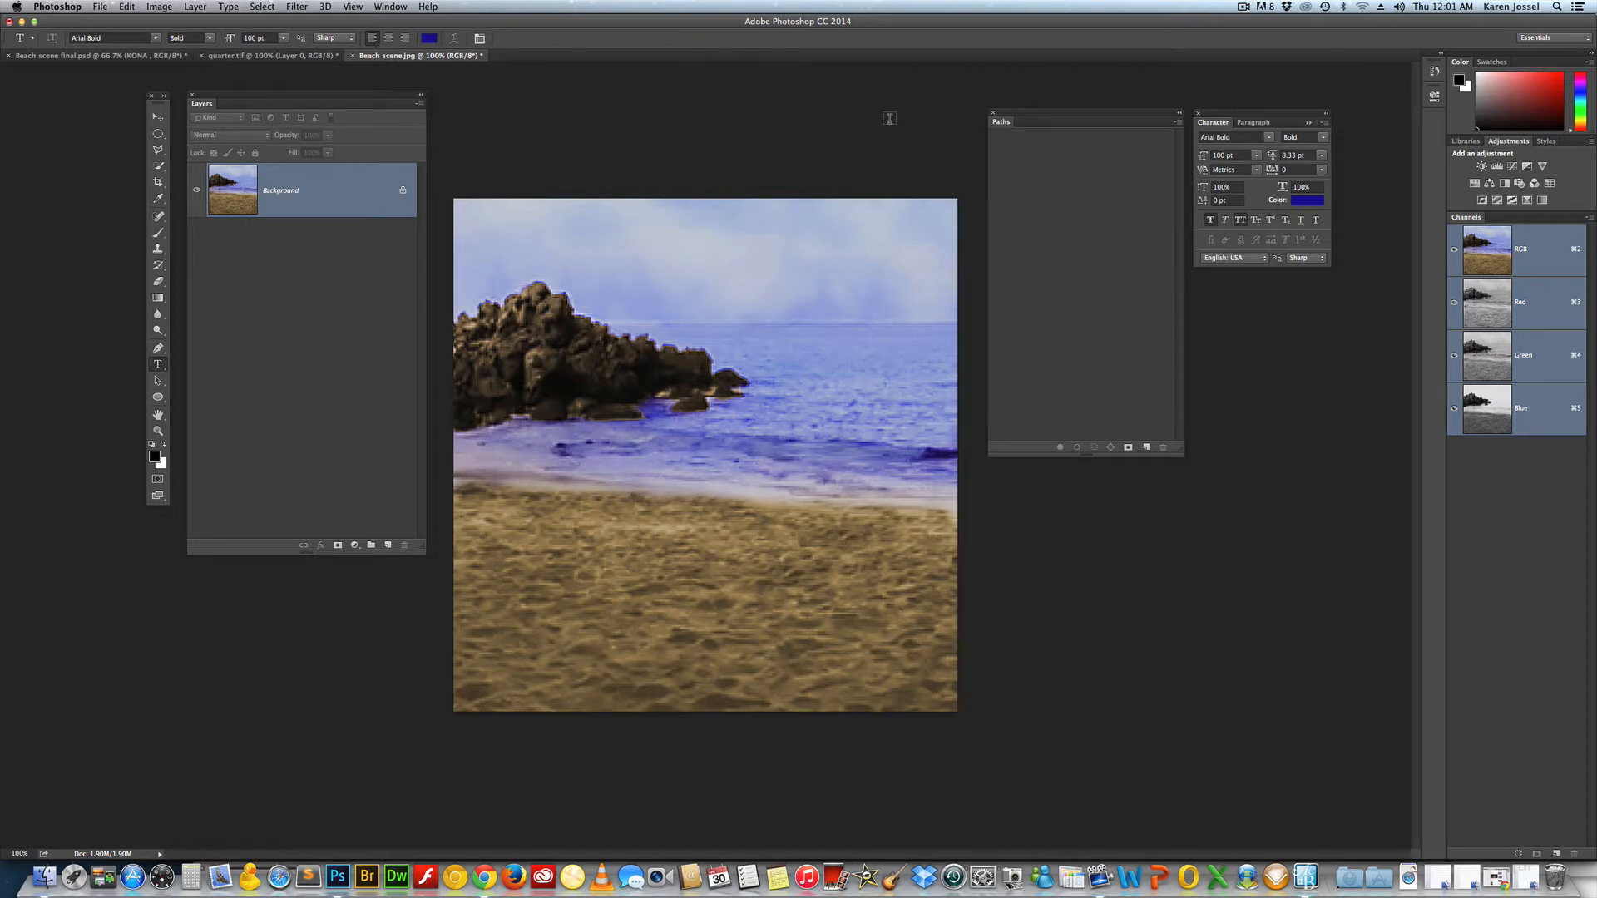
- Copy the quarter photo from quarter.tif into Beach scene.jpg, accept the colour profile conversion, and centre the coin over the shoreline
click(215, 57)
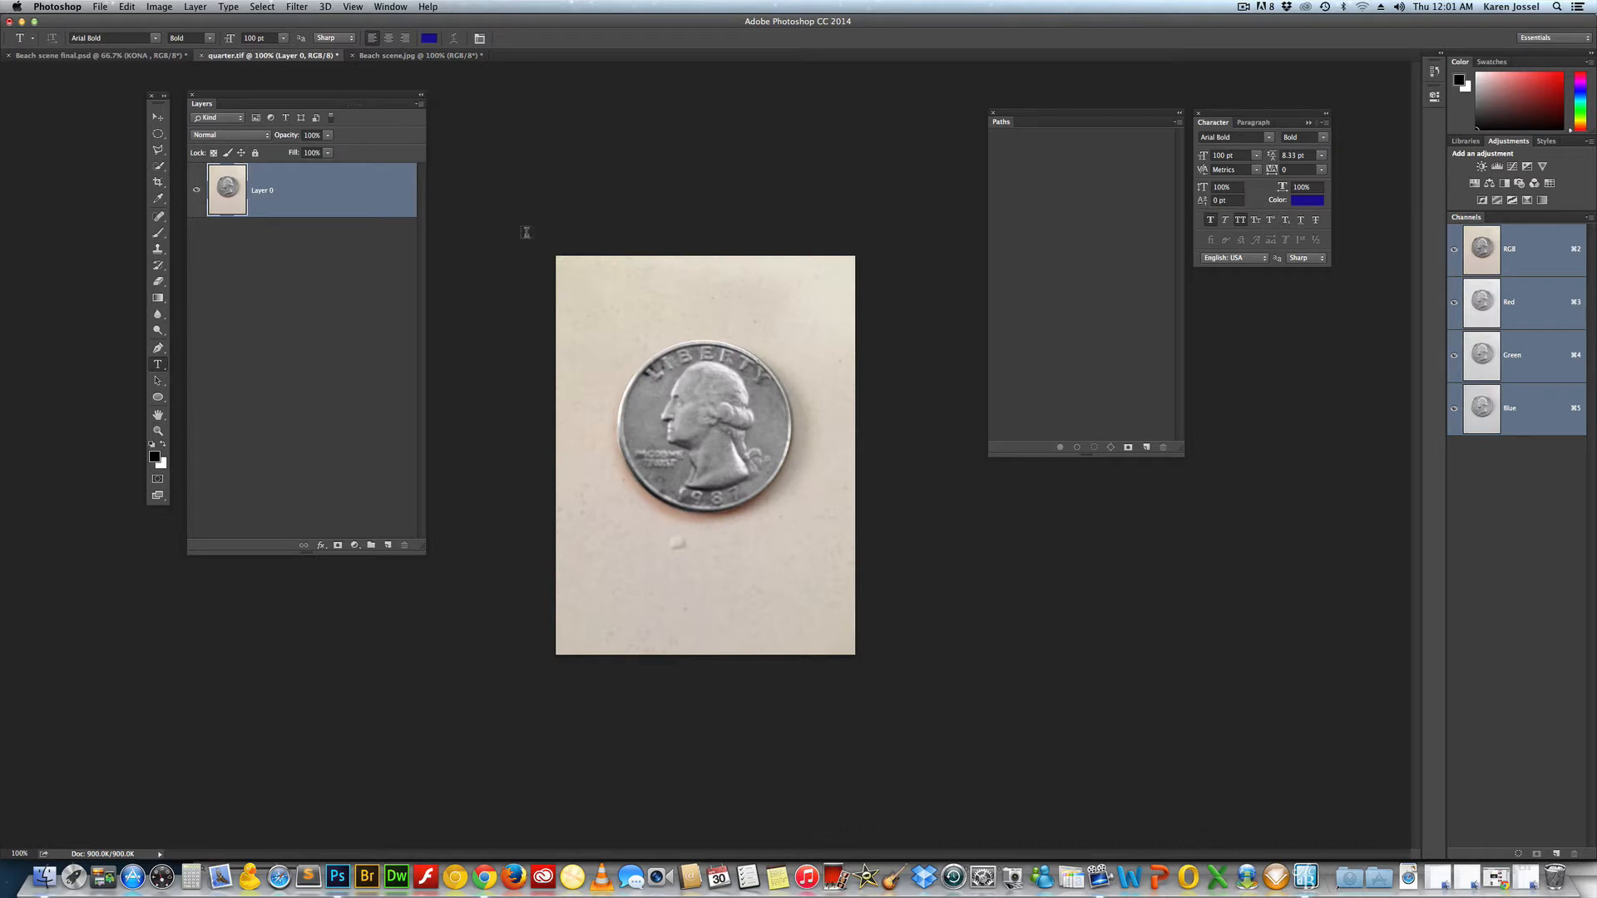
click(158, 117)
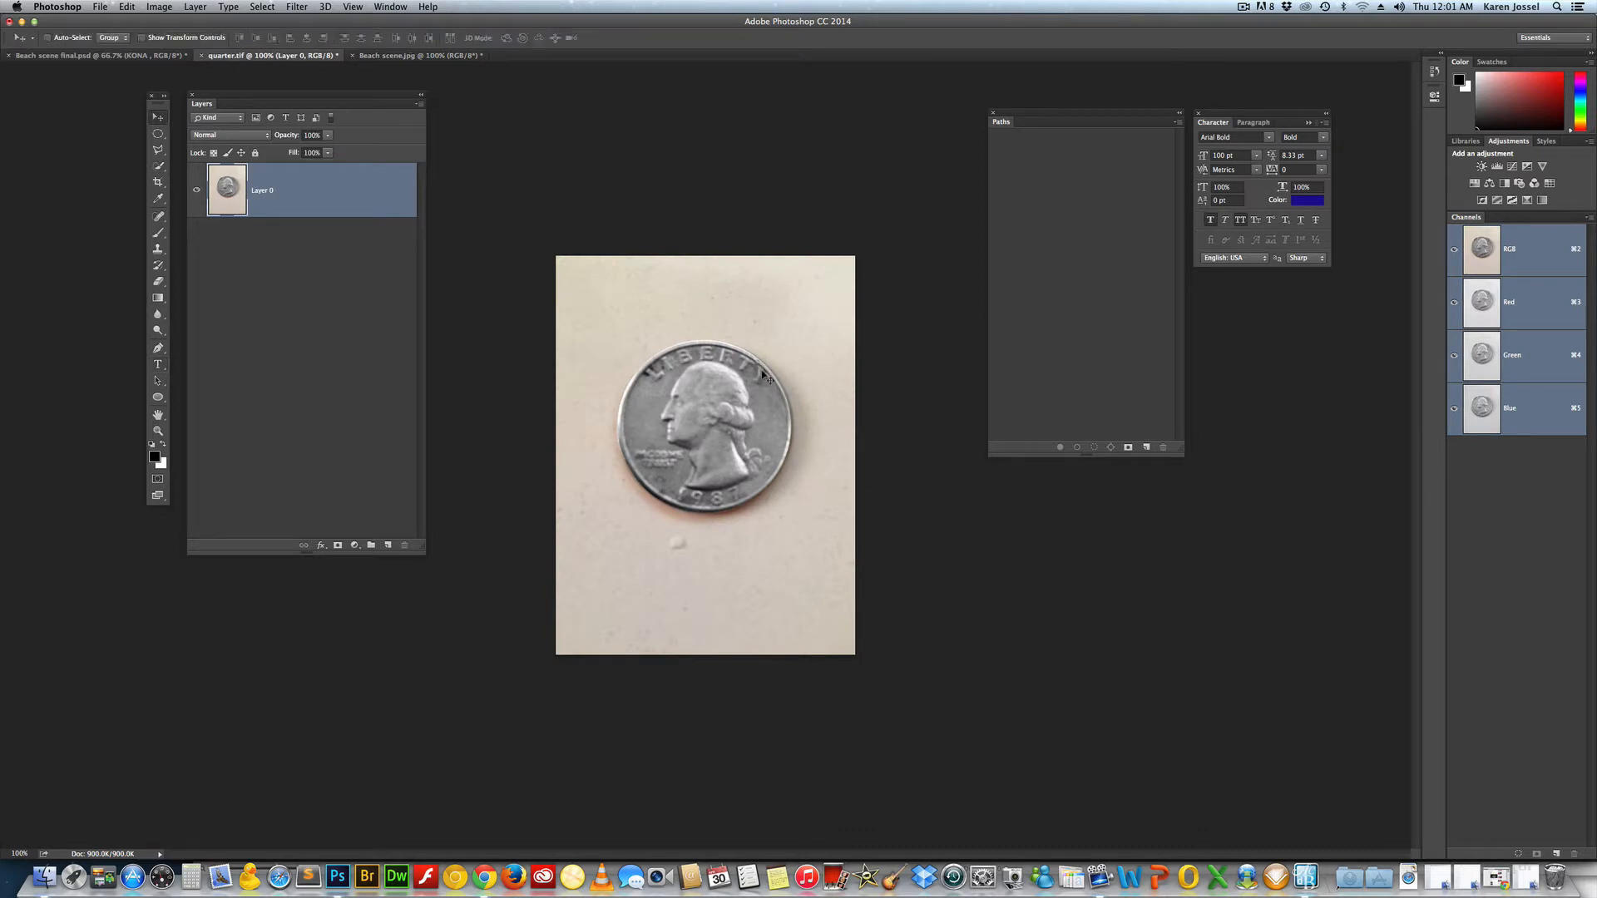
drag(664, 369, 441, 57)
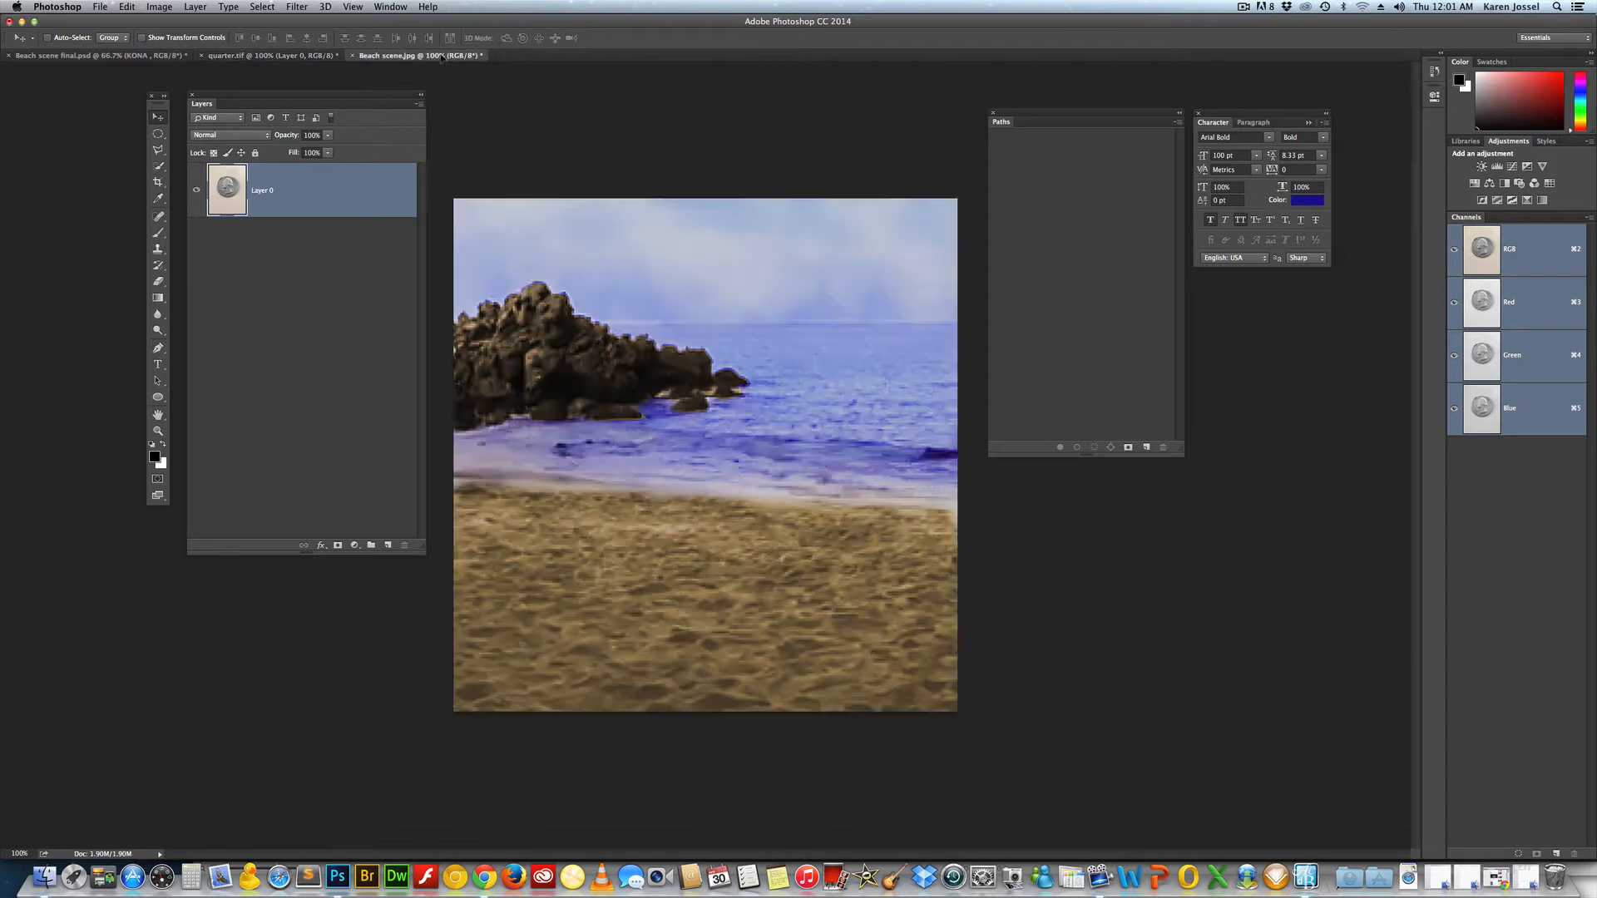
drag(518, 220, 657, 468)
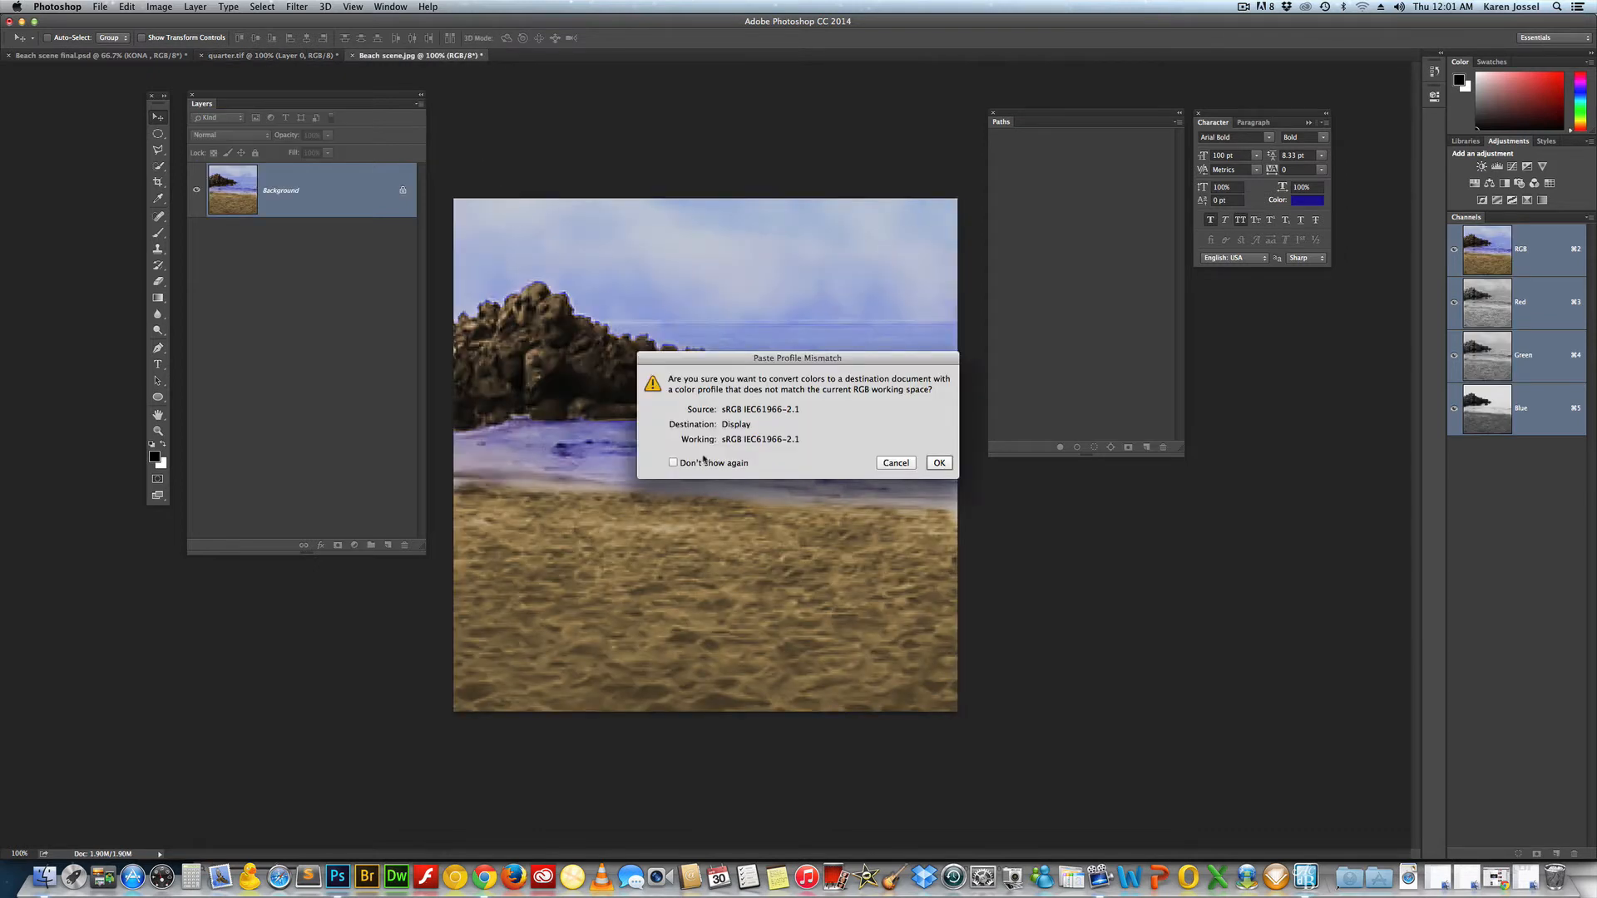
click(939, 463)
click(673, 463)
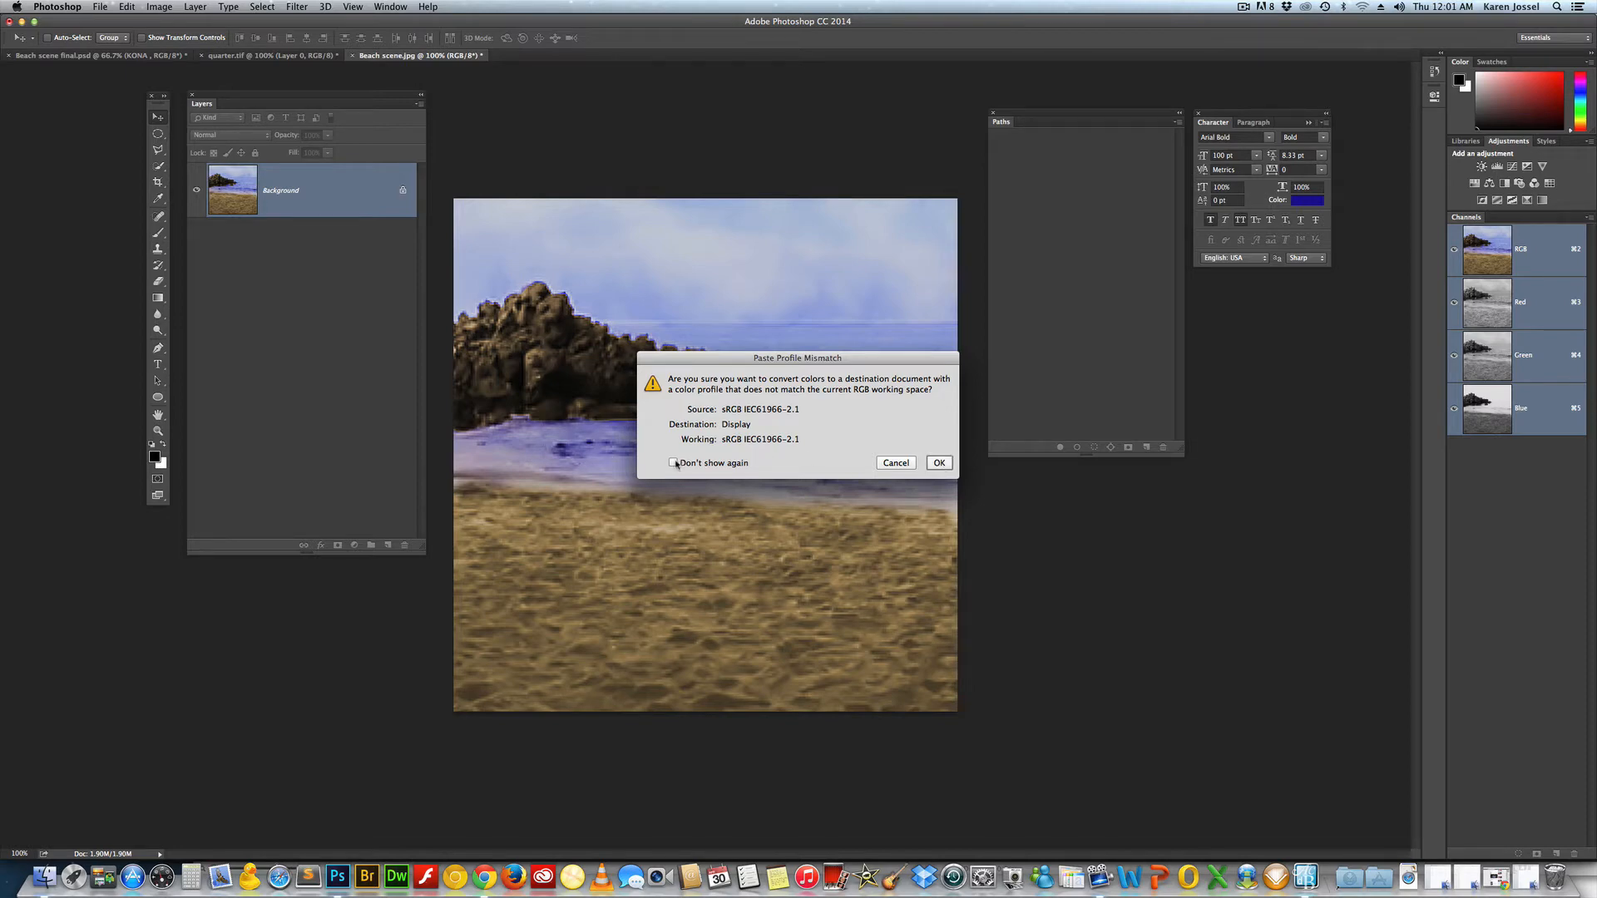
click(940, 463)
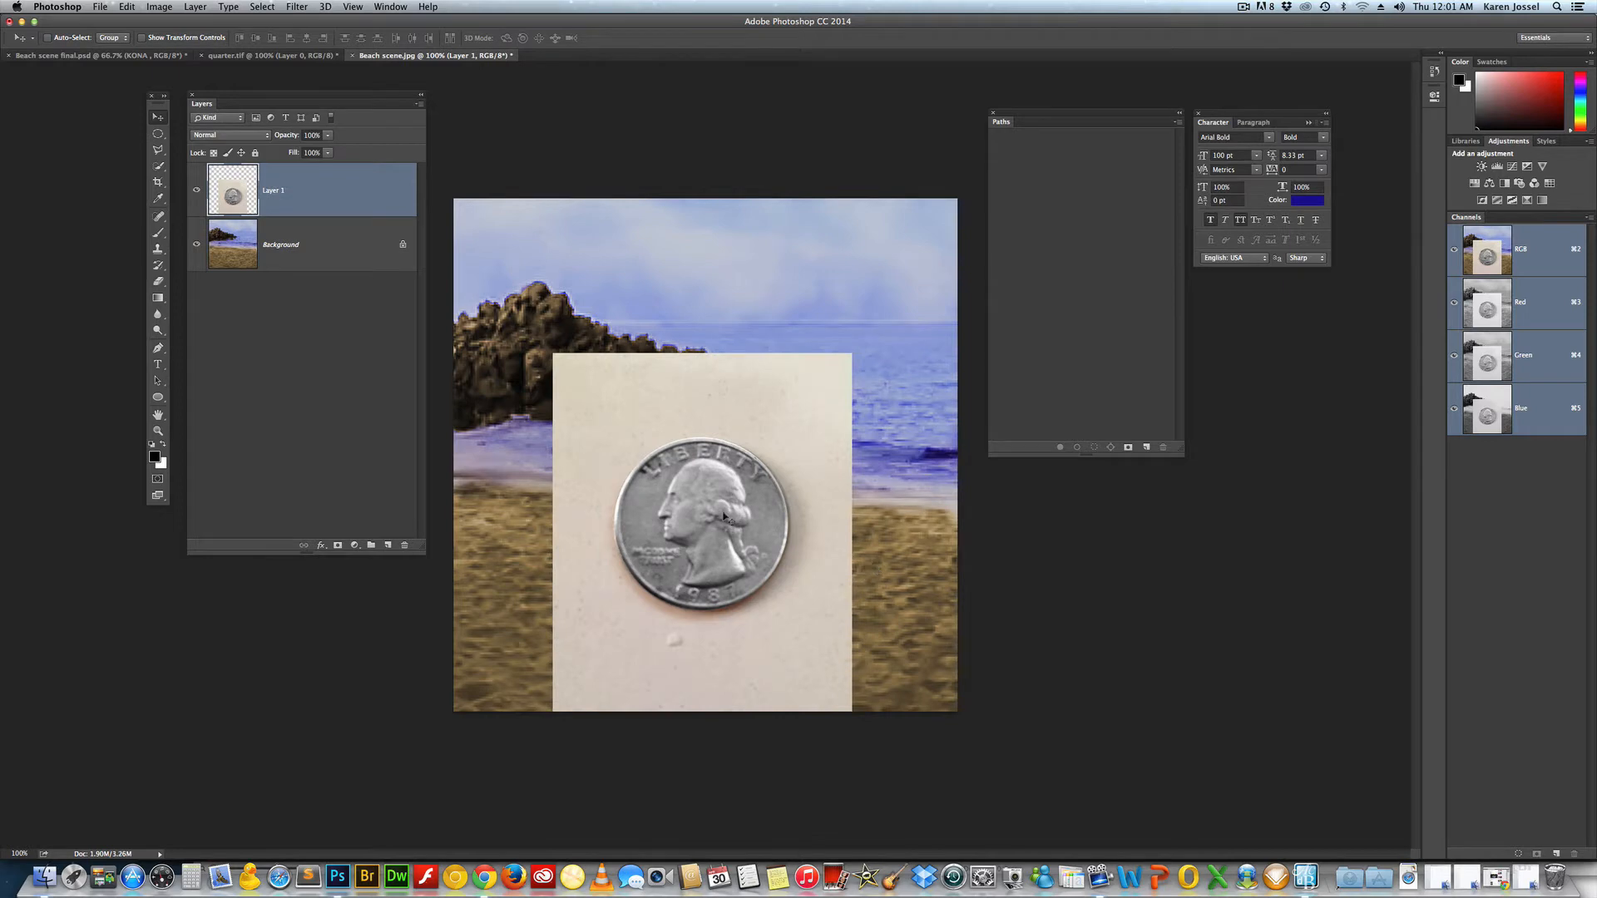
drag(711, 530, 708, 468)
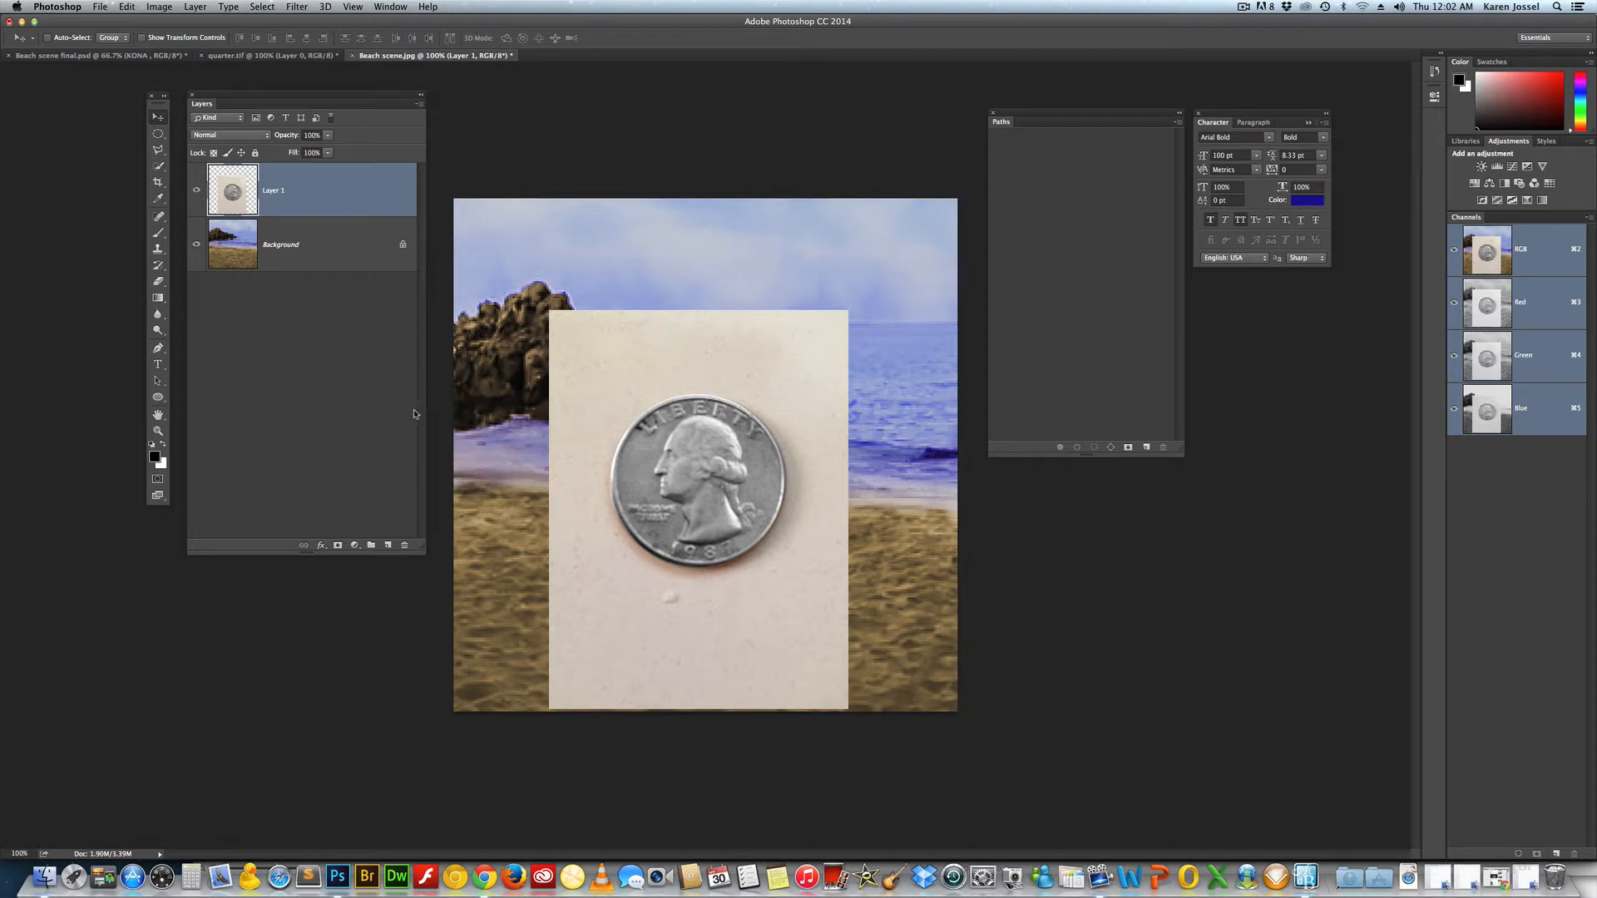
- Draw a circular path about 276 px in diameter around the coin with the Ellipse tool
click(161, 400)
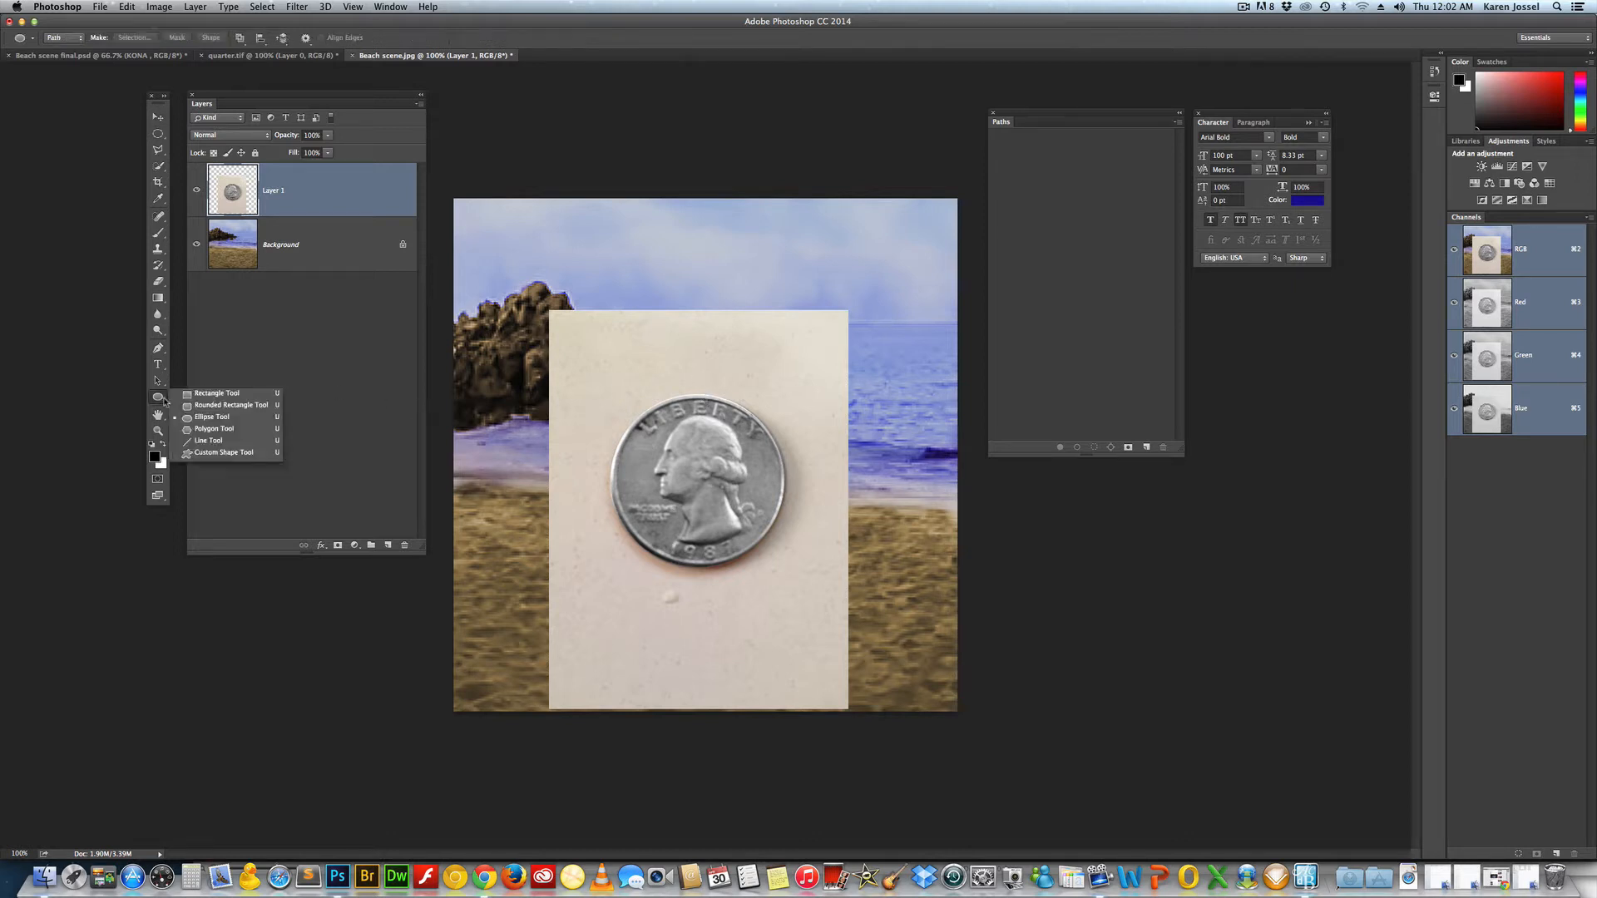
click(200, 421)
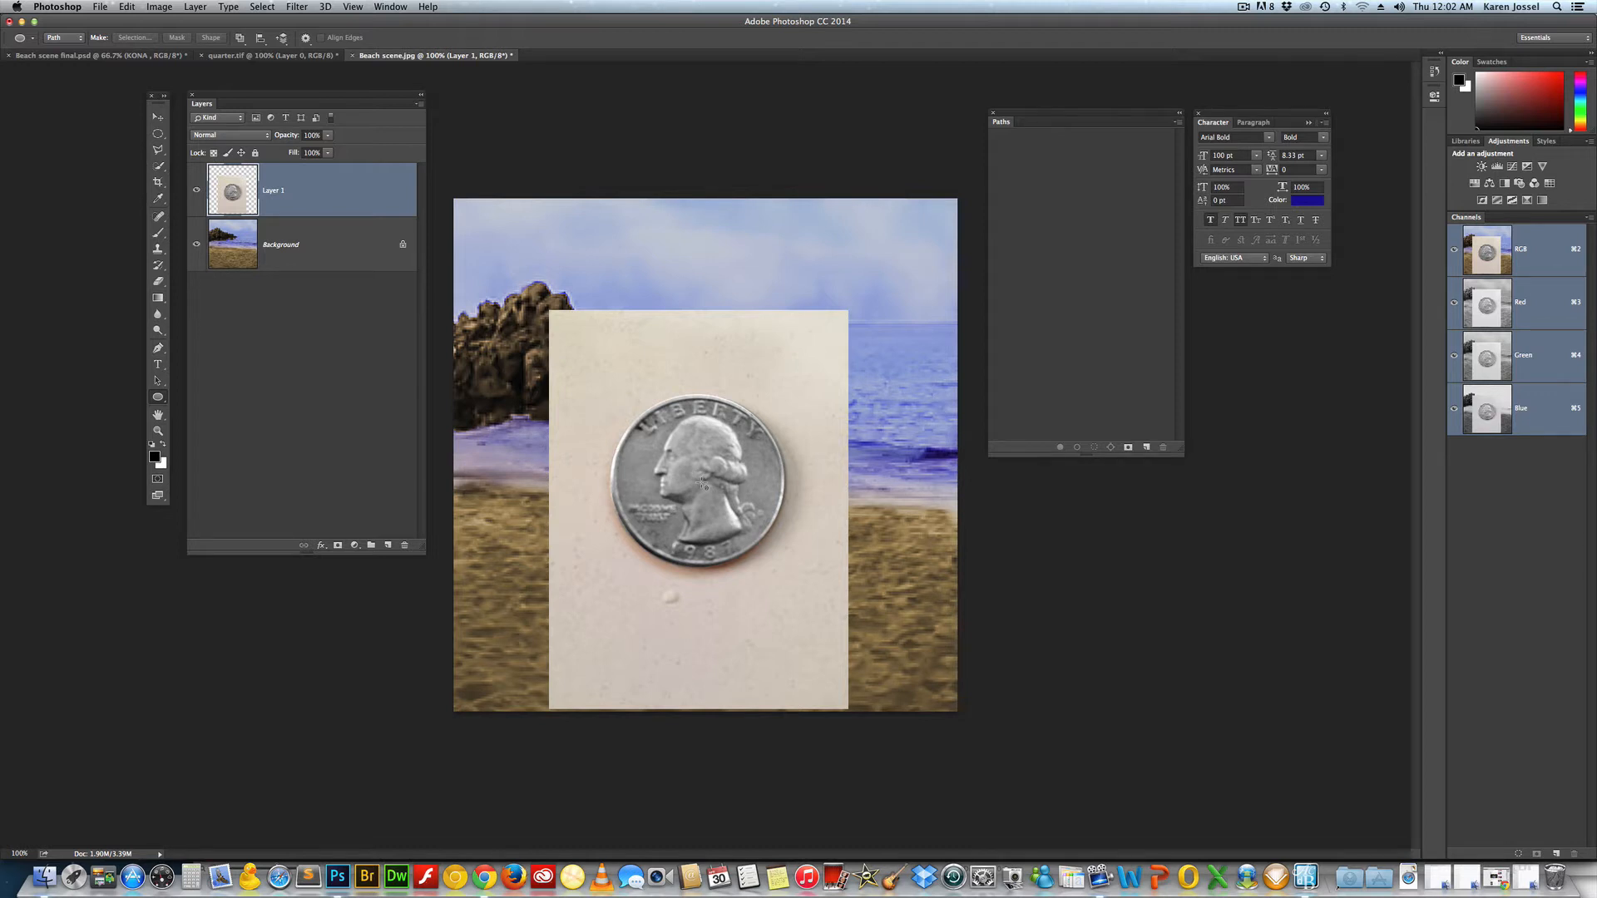
drag(701, 483, 702, 481)
drag(701, 481, 805, 401)
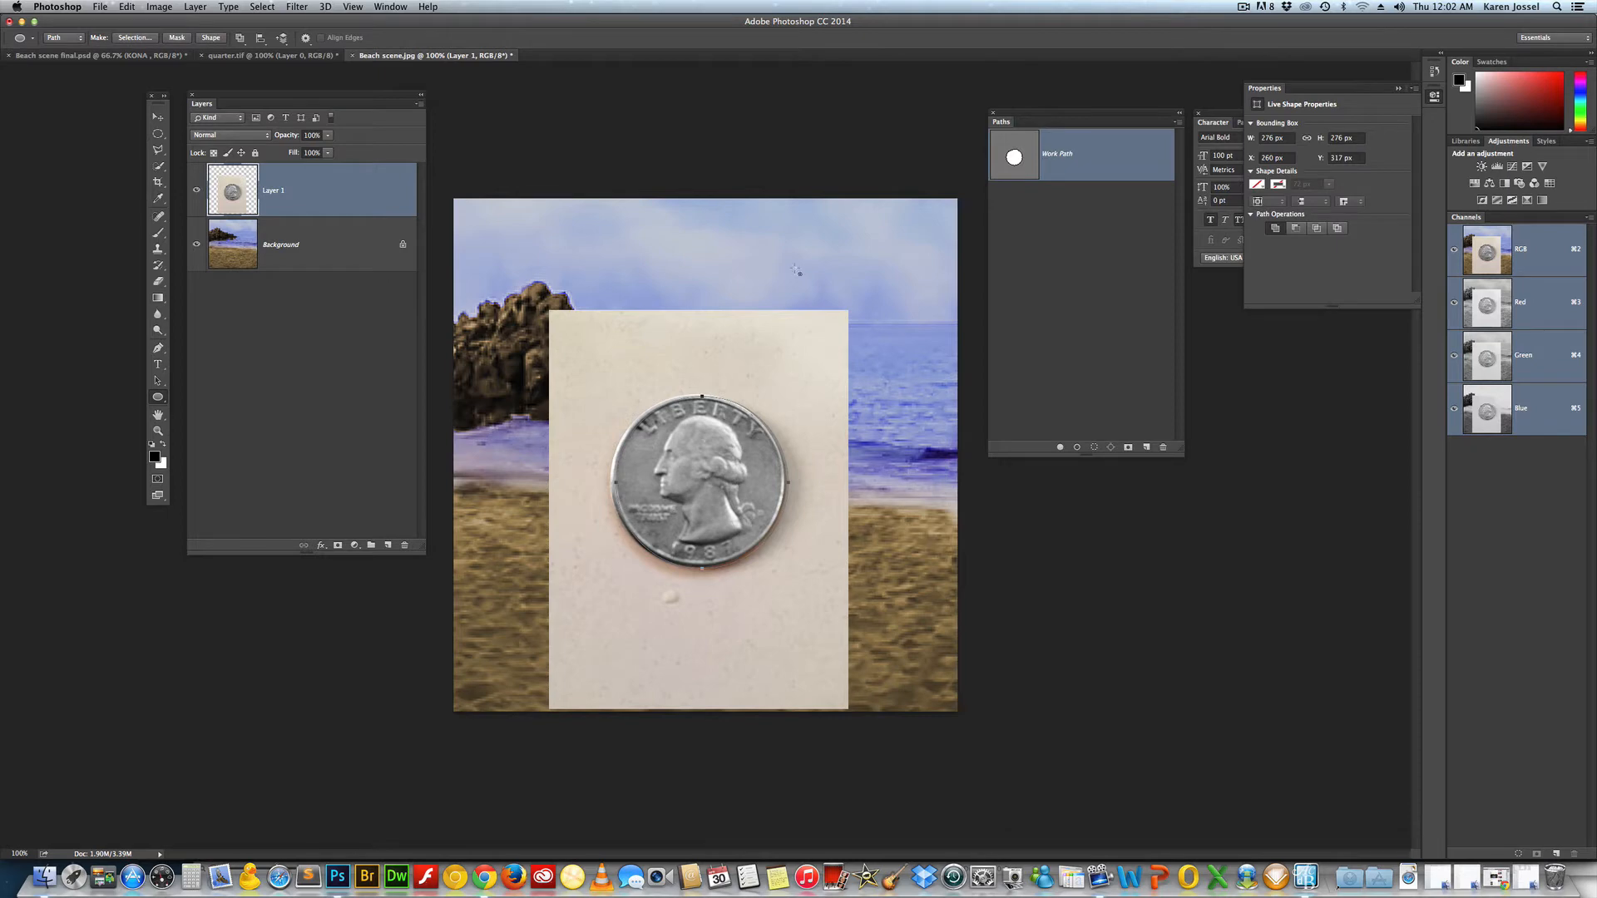
- Save the circular work path under the name quarter
drag(1040, 149, 1159, 118)
click(1179, 122)
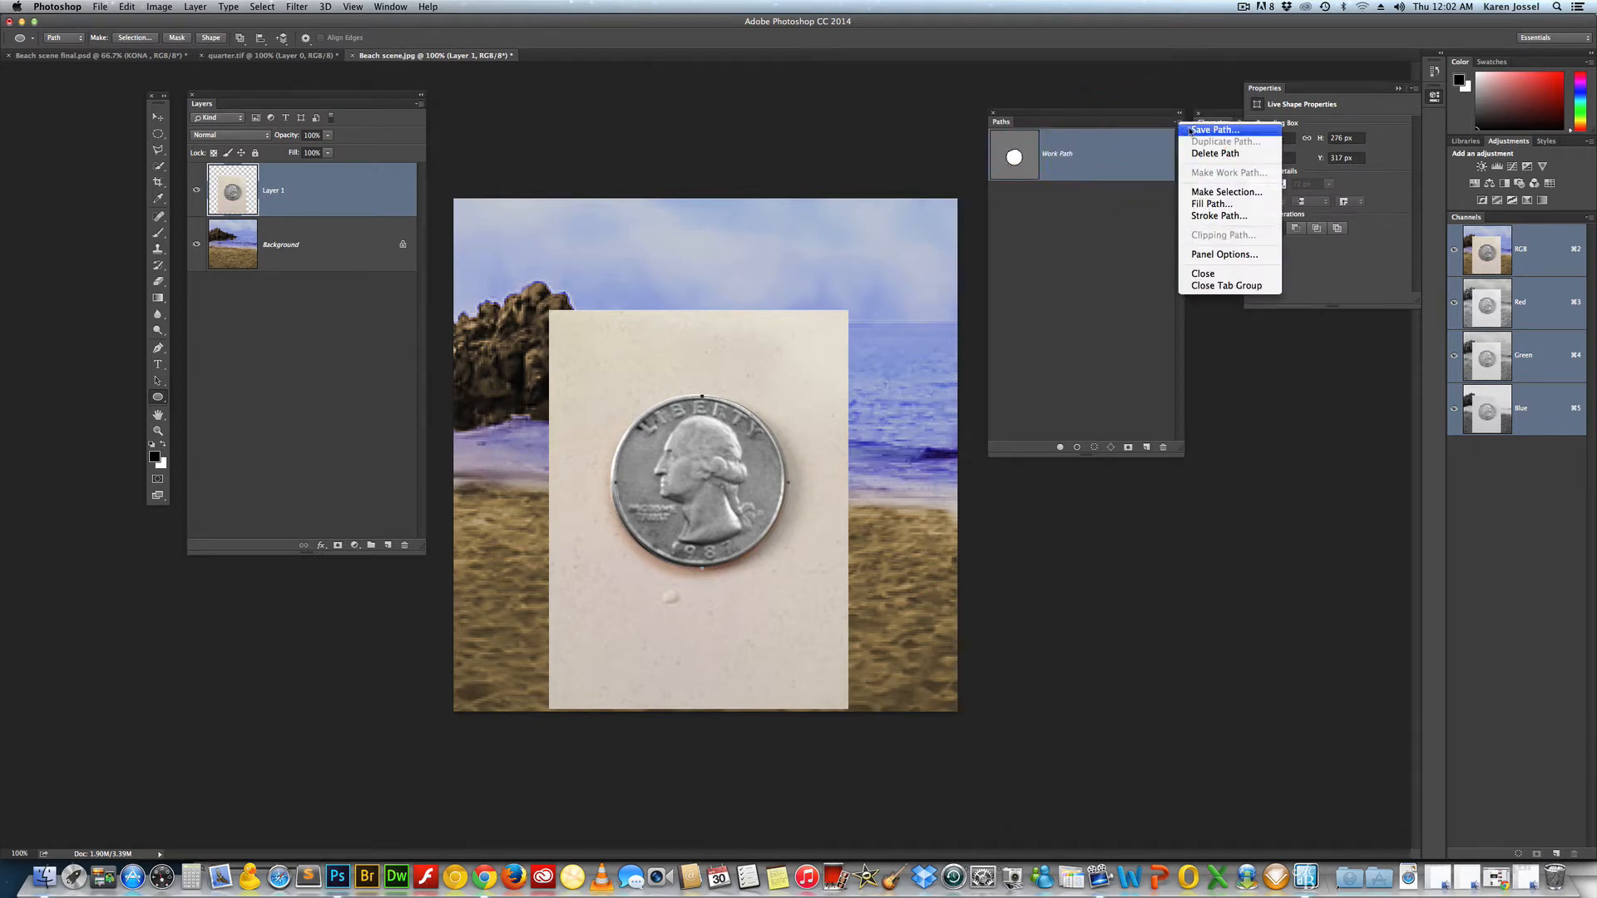
click(1191, 128)
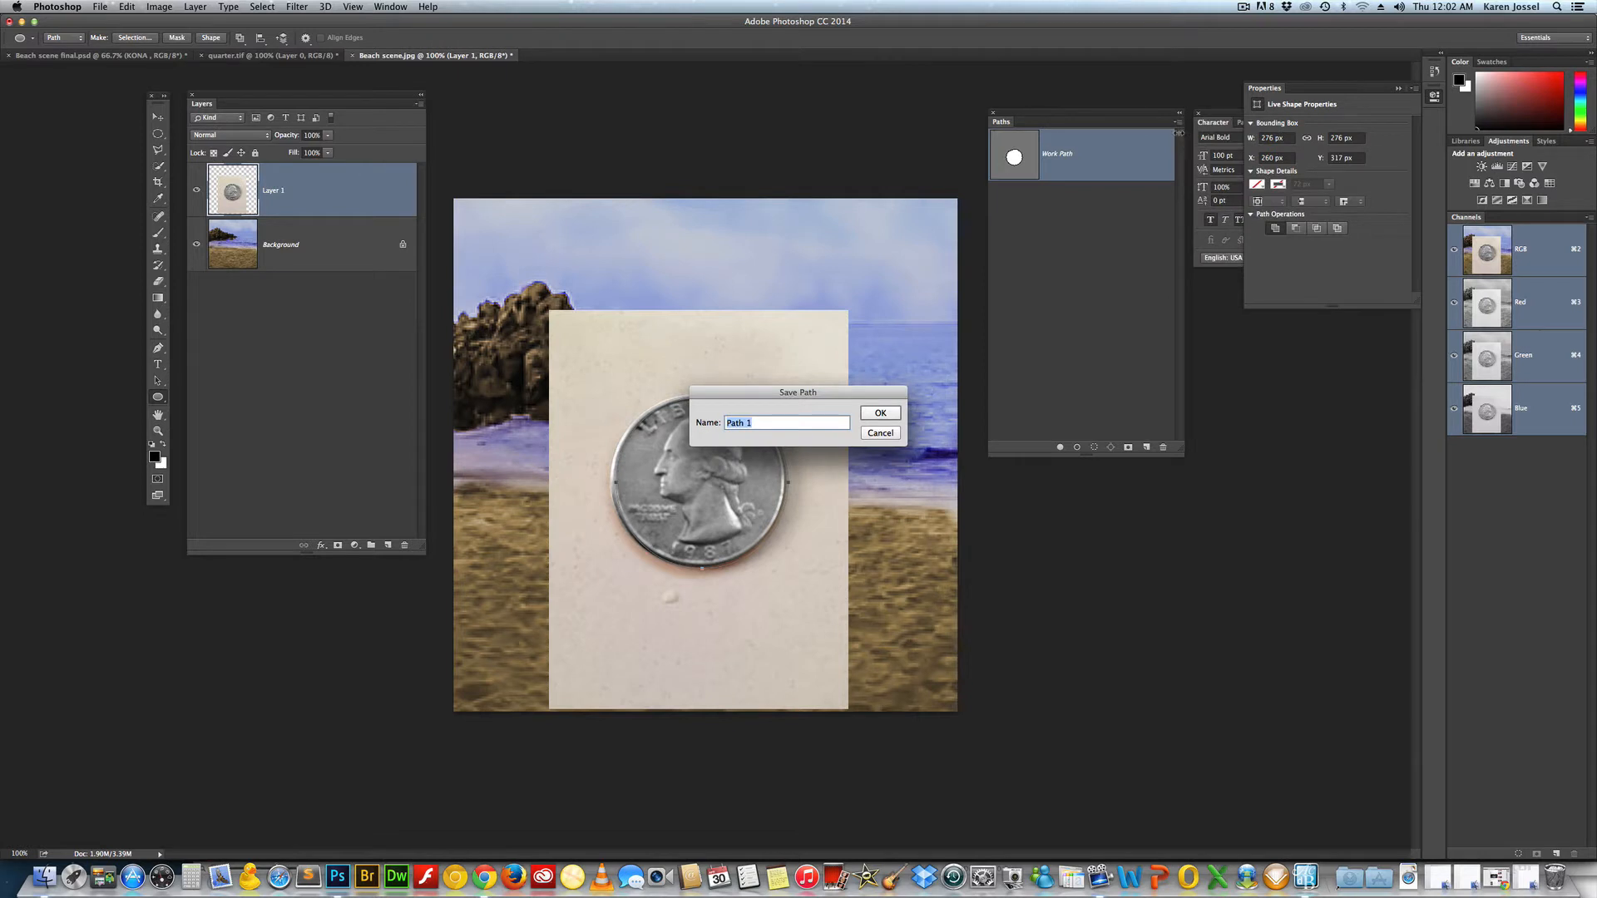
text(quarter)
key(Return)
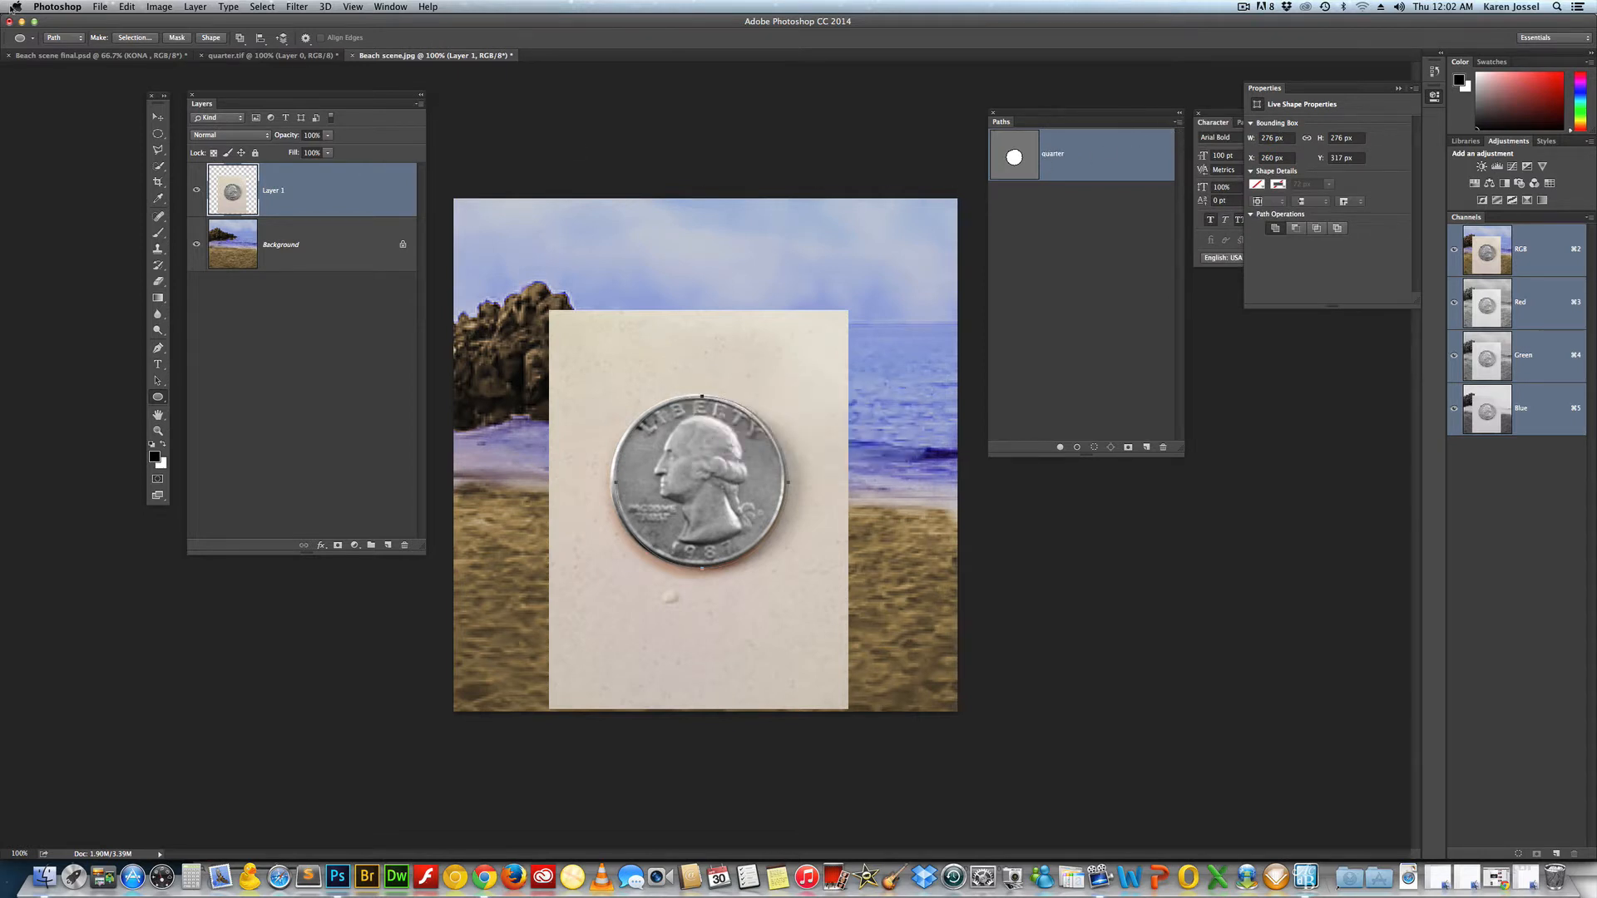
- Free-transform the quarter path to fit the coin's edge, making it about 282 px wide and 277 px high
click(100, 6)
mouse_move(126, 5)
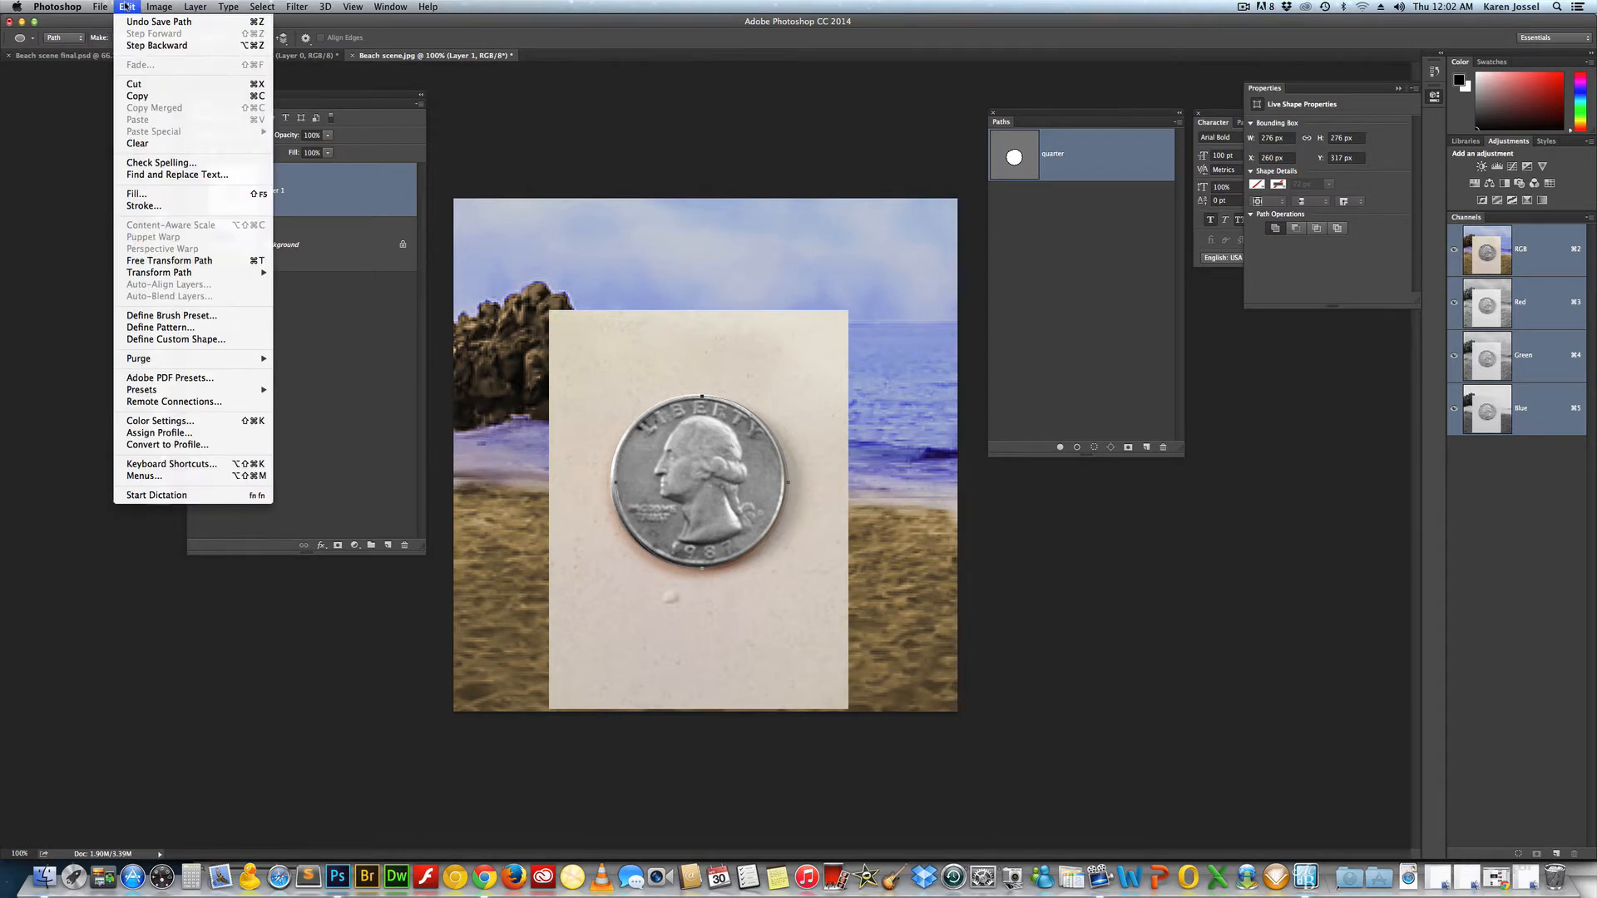
click(191, 262)
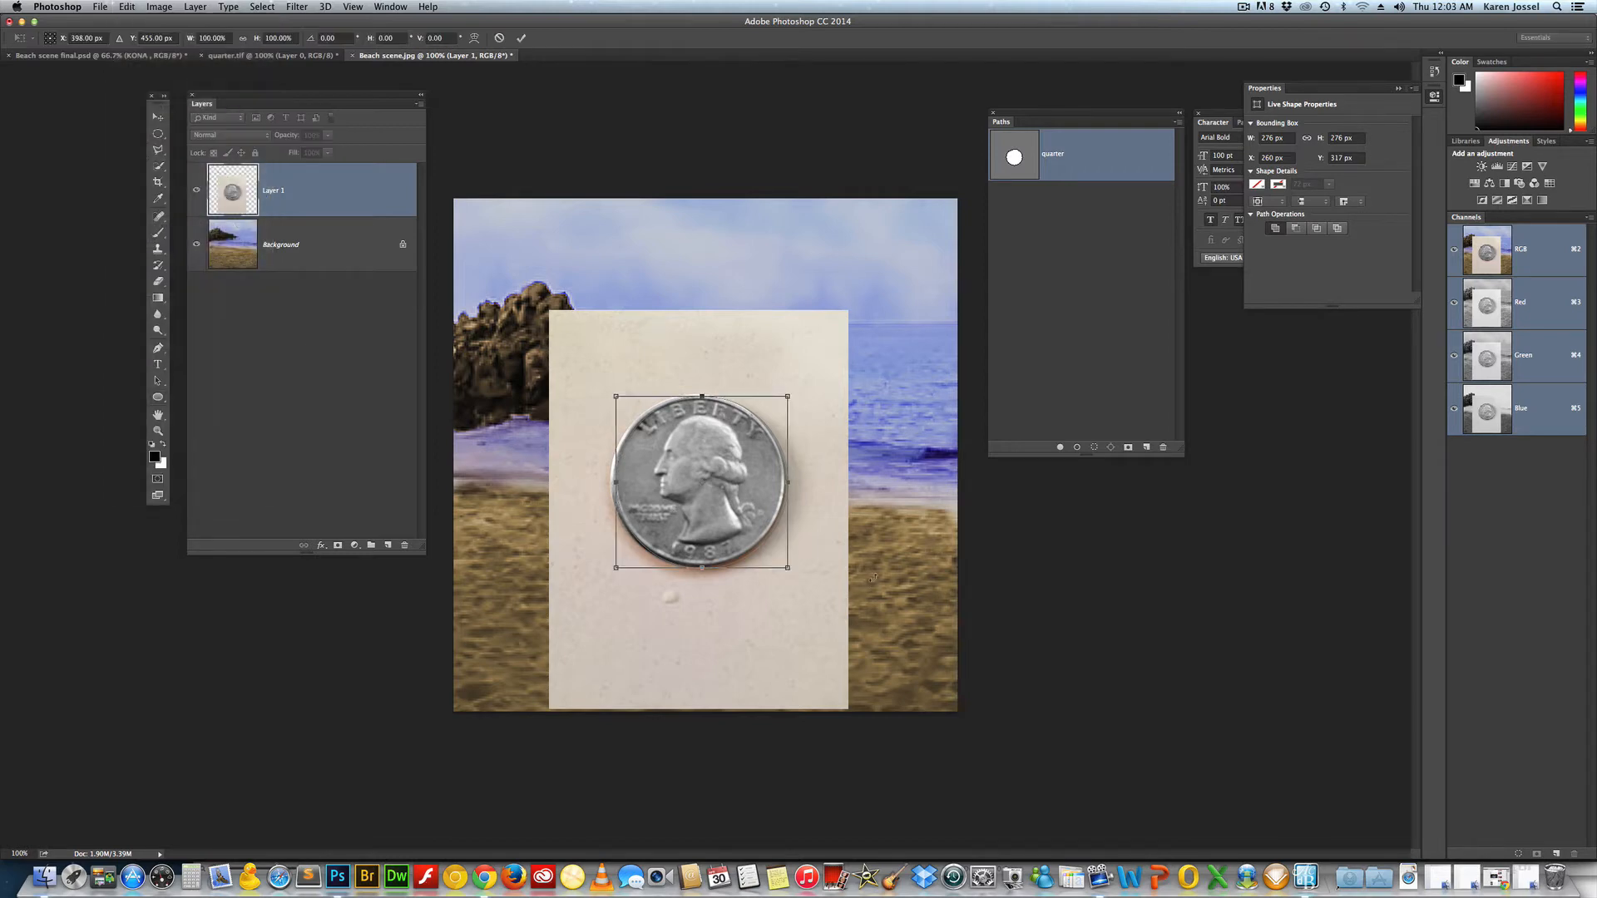
drag(717, 436, 718, 438)
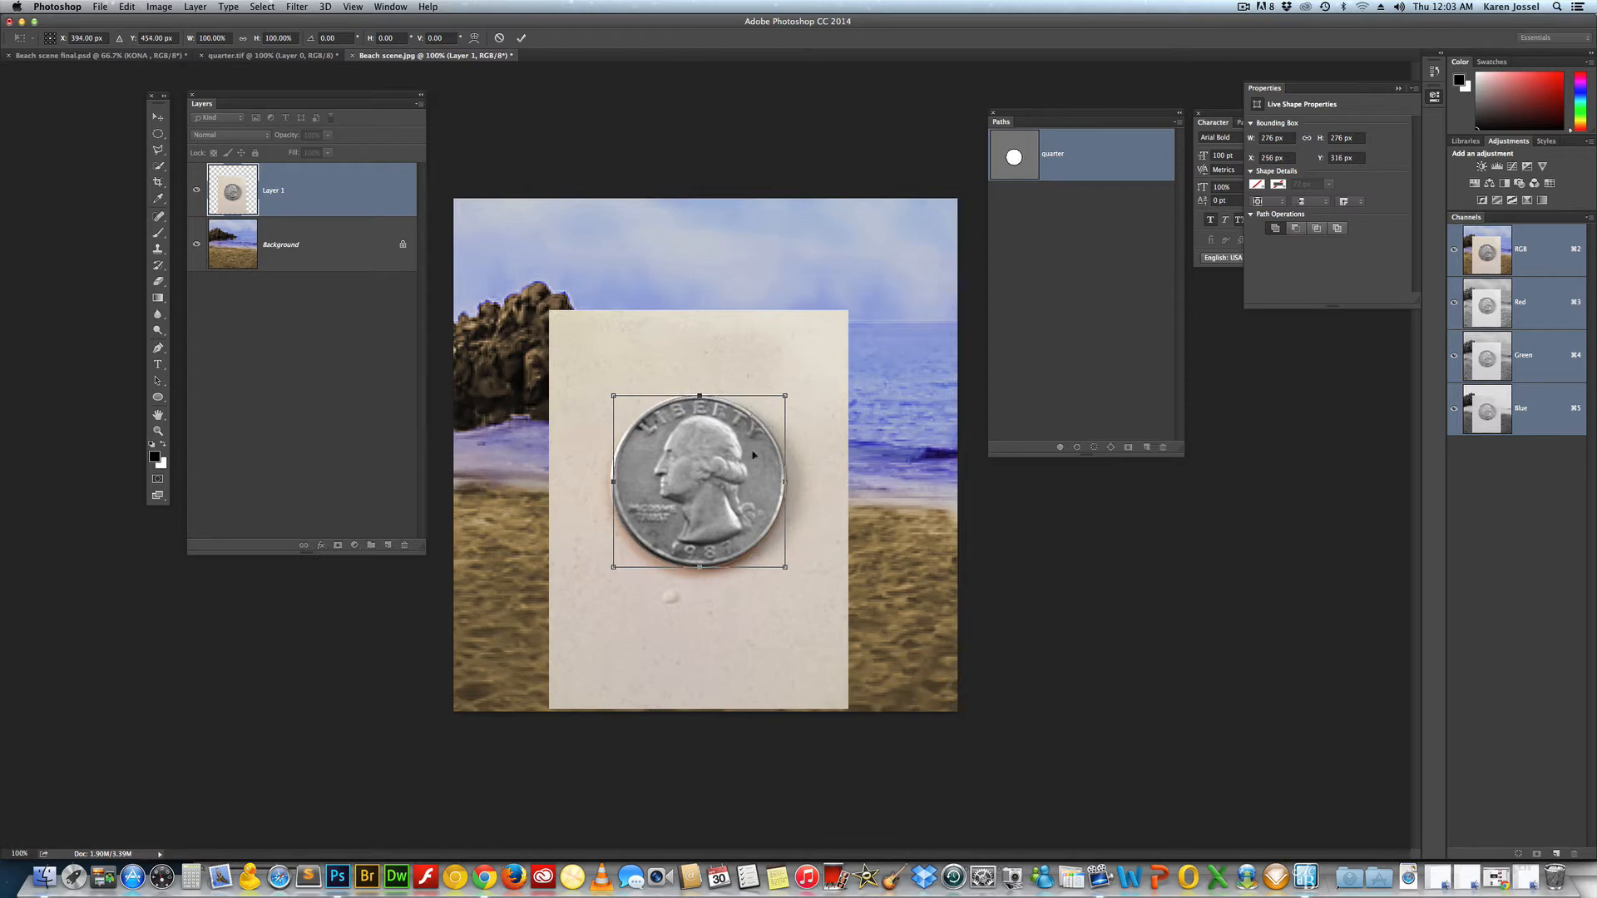
drag(785, 480, 787, 481)
drag(613, 396, 610, 395)
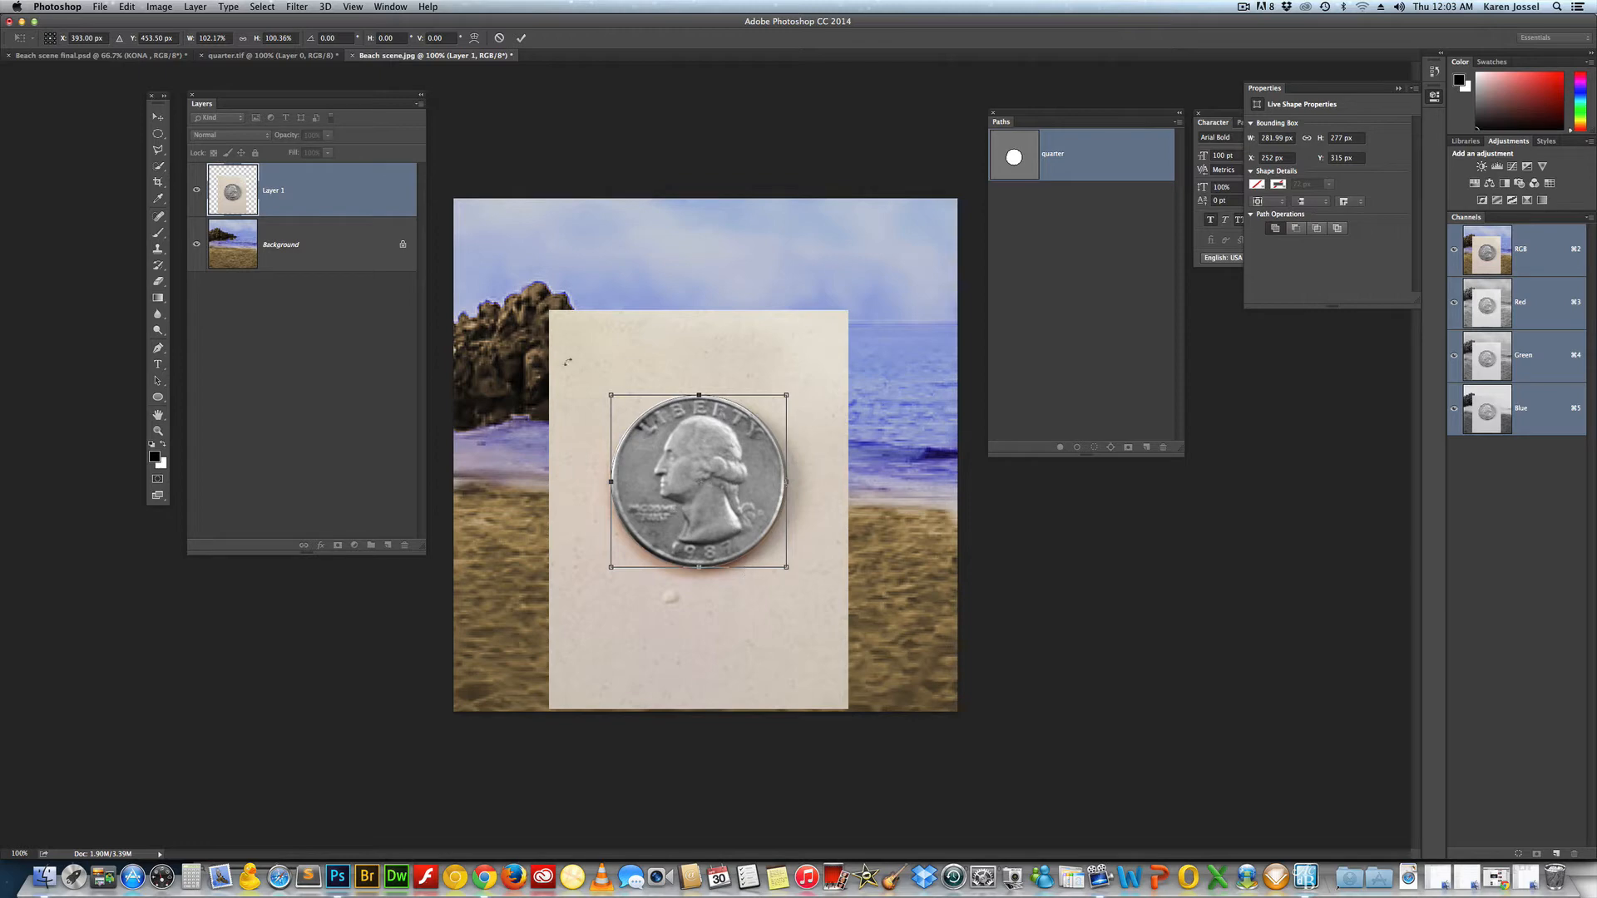
click(522, 38)
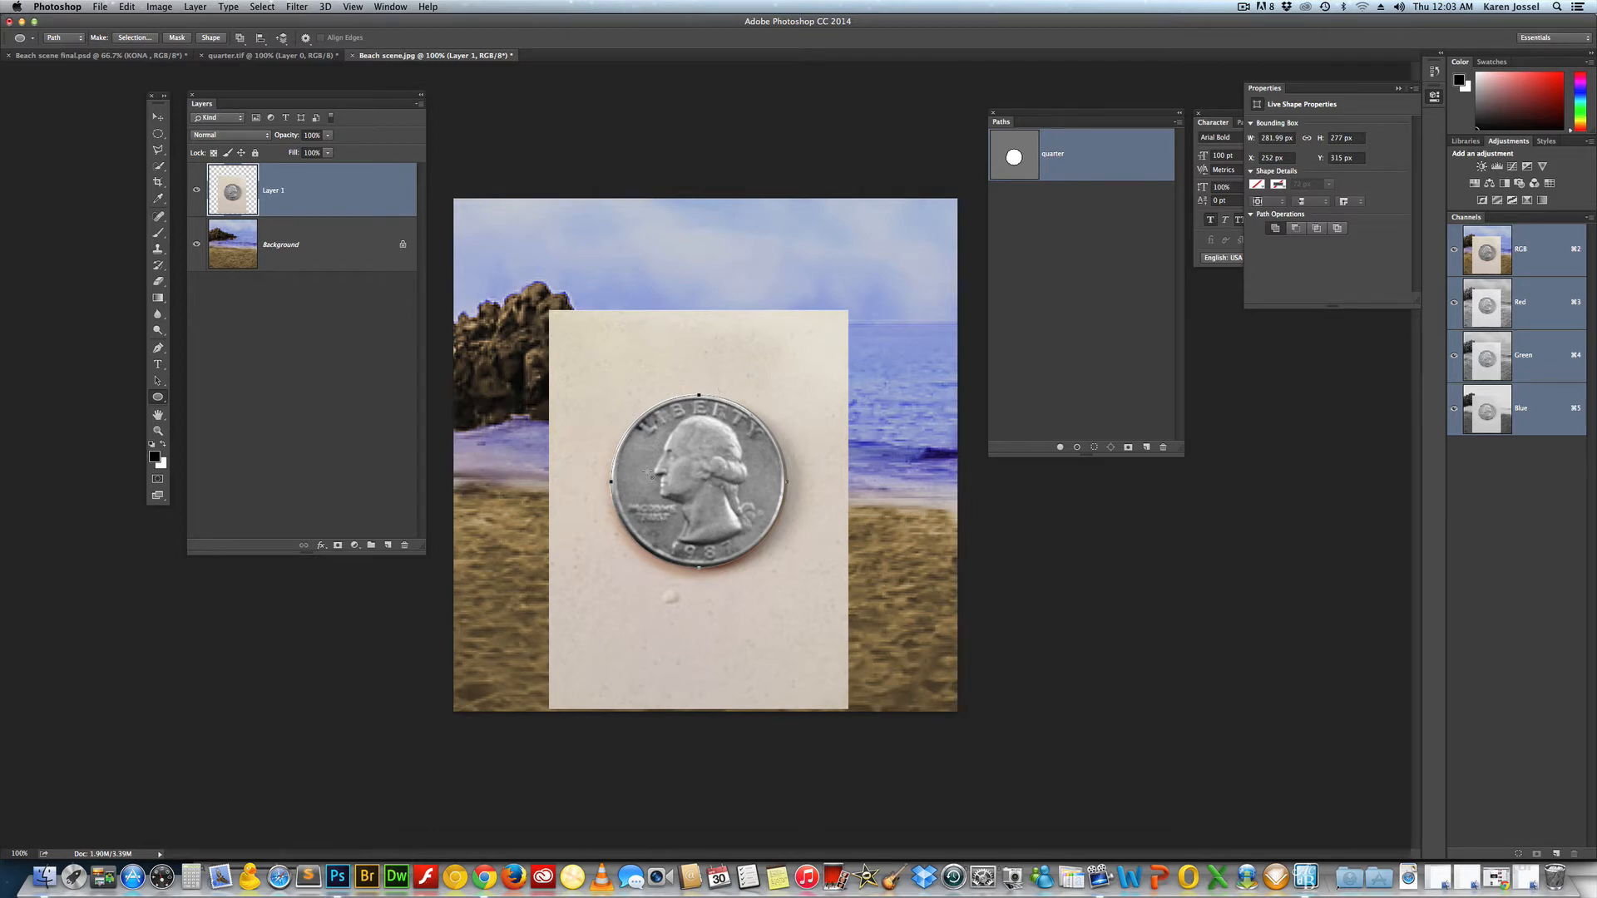
- Add a vector mask to Layer 1 from the quarter path to hide the coin's paper background
click(337, 546)
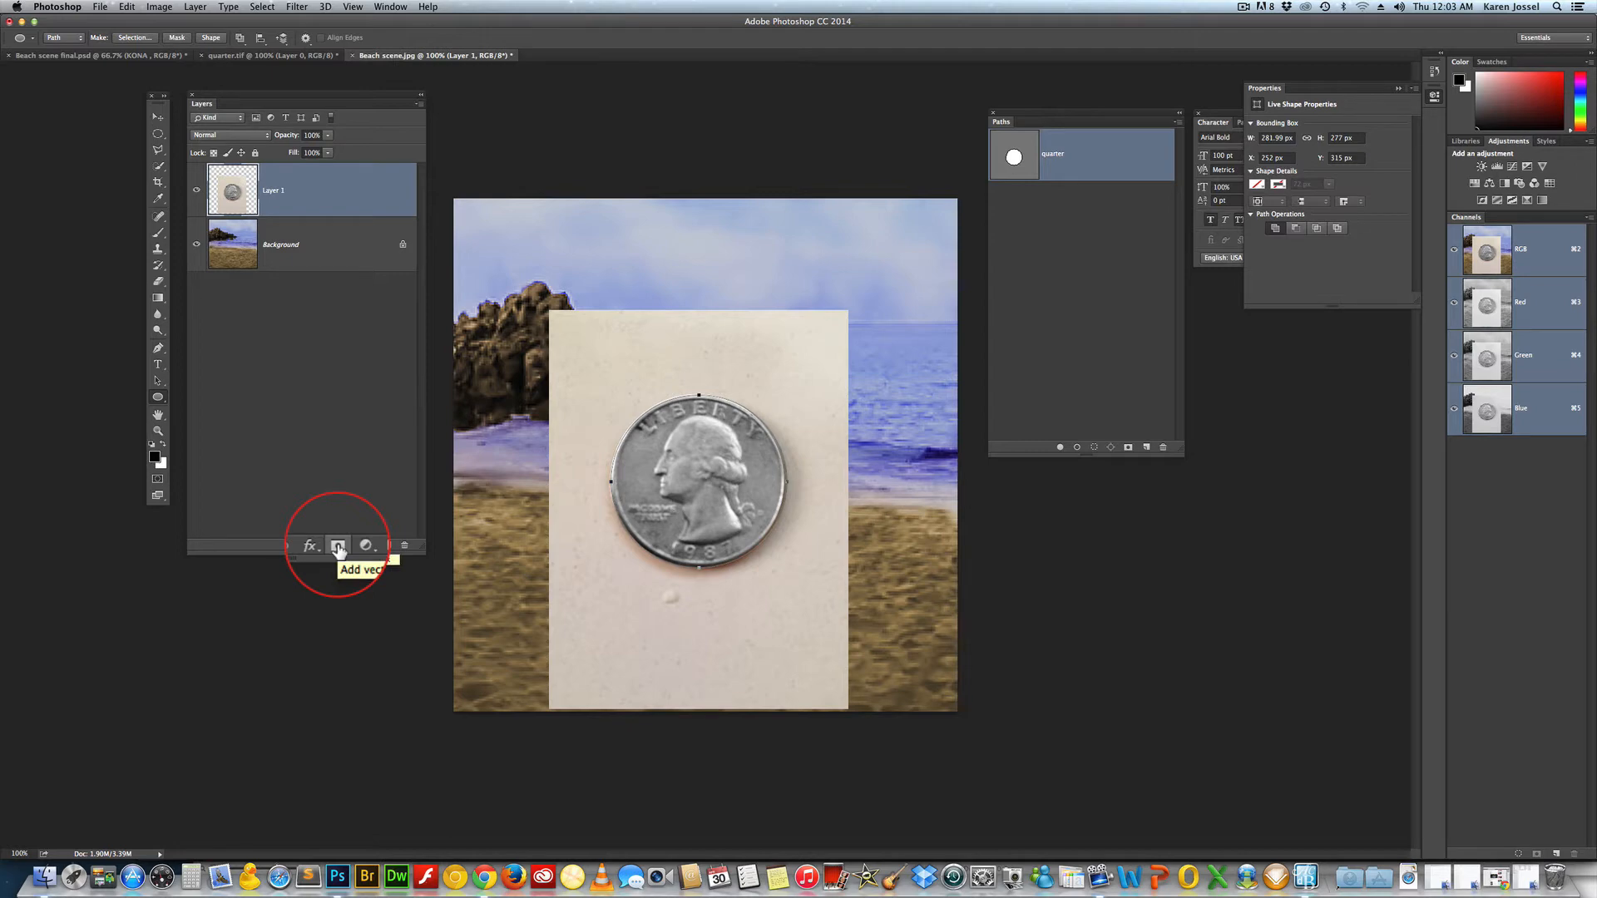
super+click(338, 547)
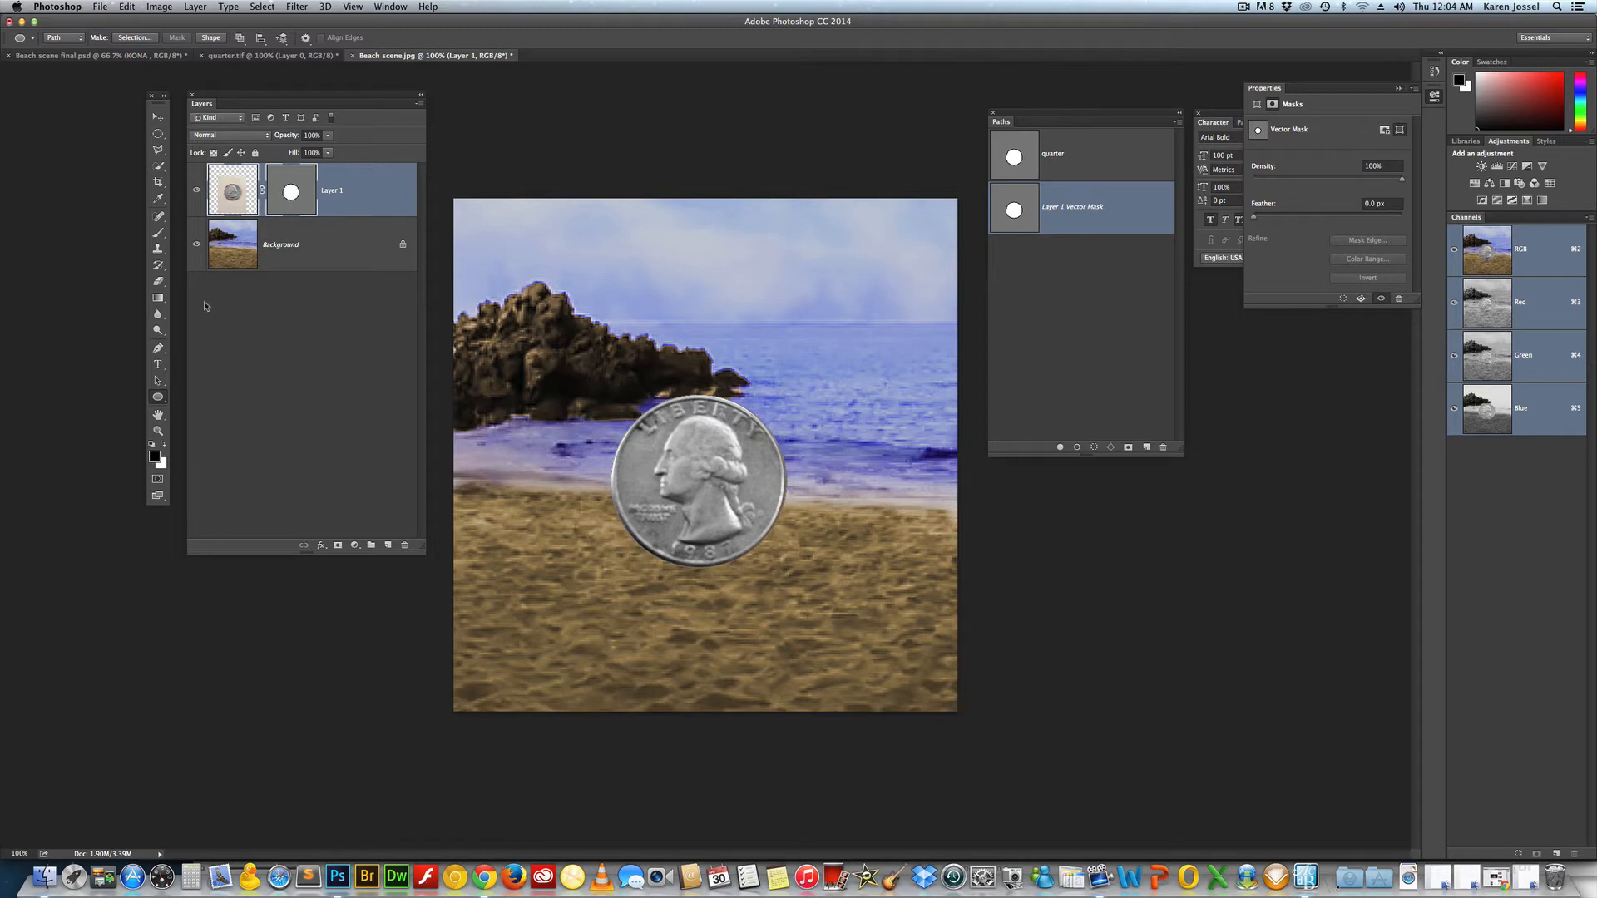
- Try moving the vector mask's circle up over the sea with the Path Selection tool, and undo the move
click(159, 381)
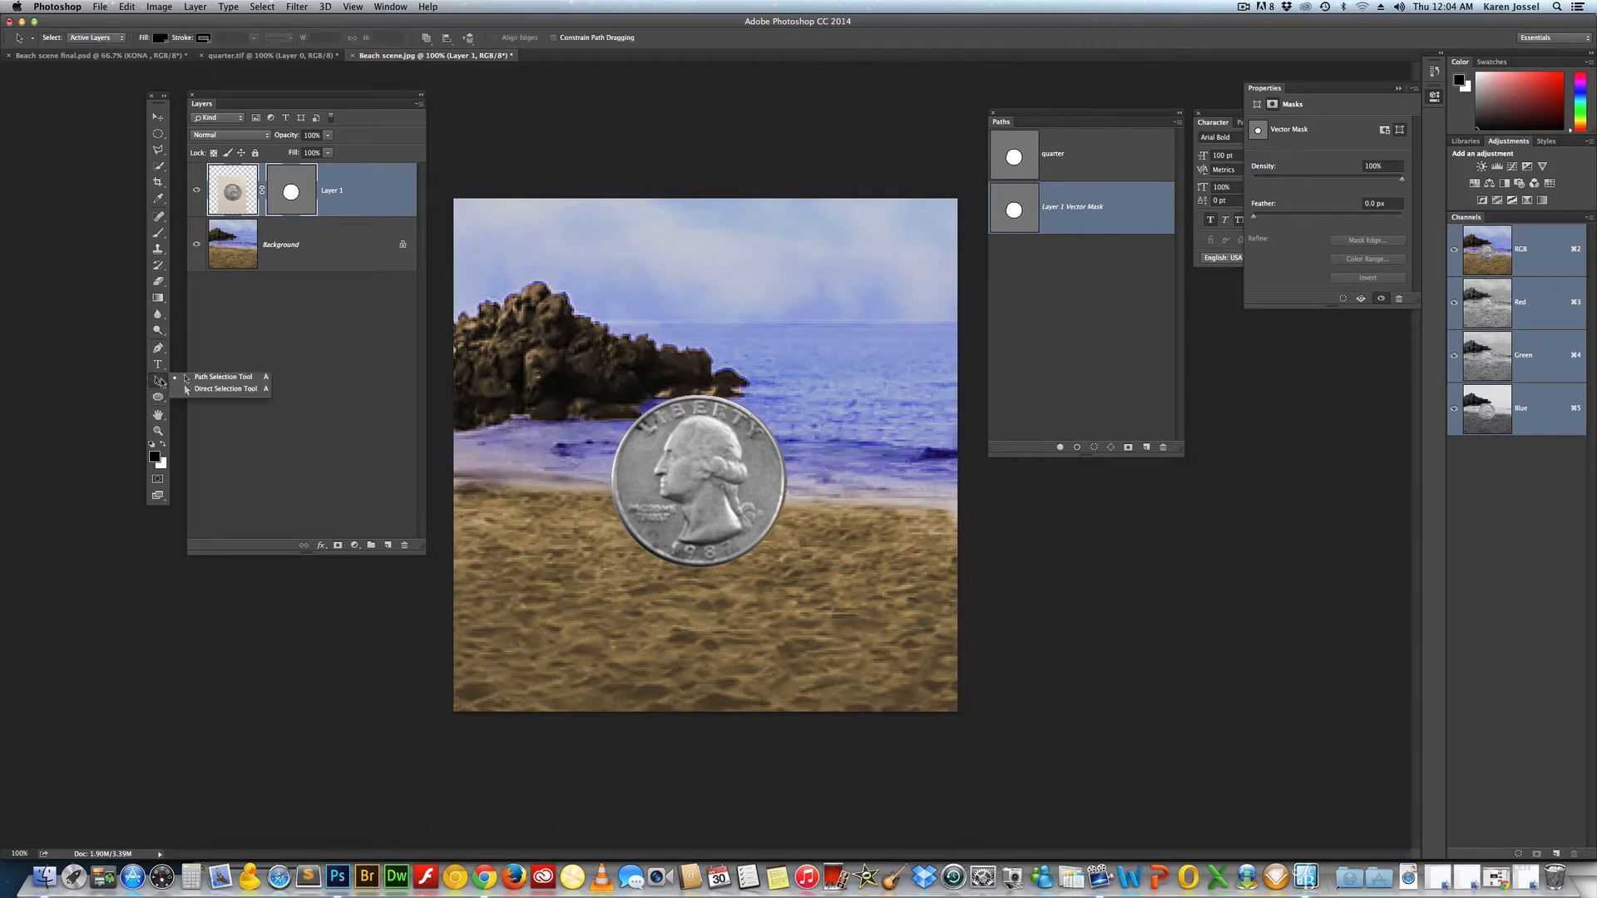
click(214, 384)
click(703, 399)
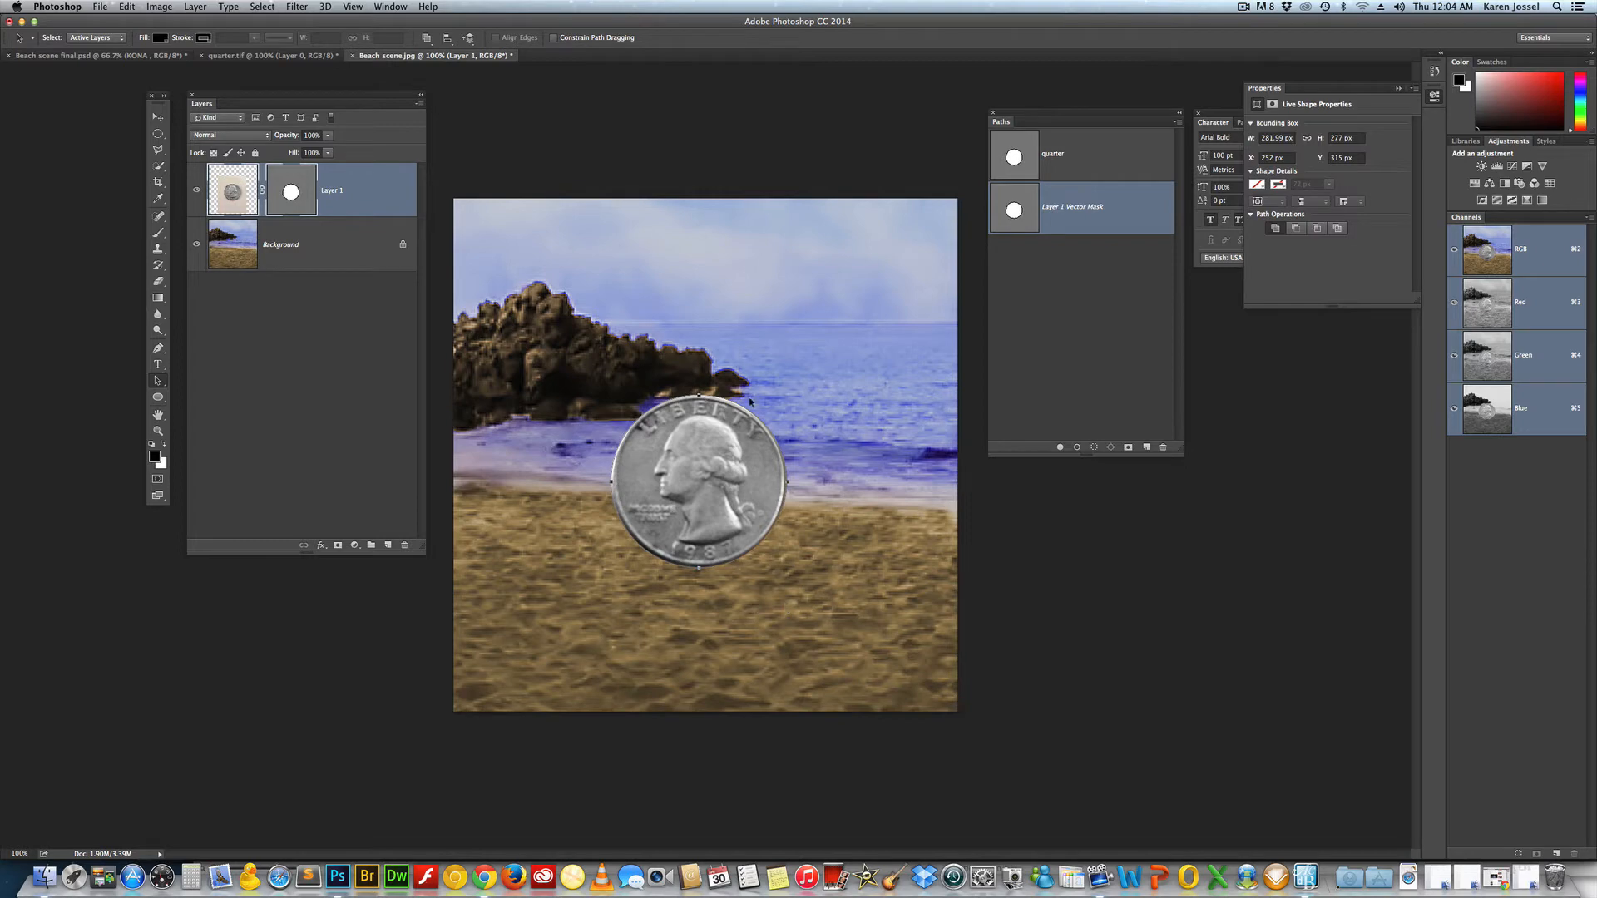
drag(693, 459, 793, 344)
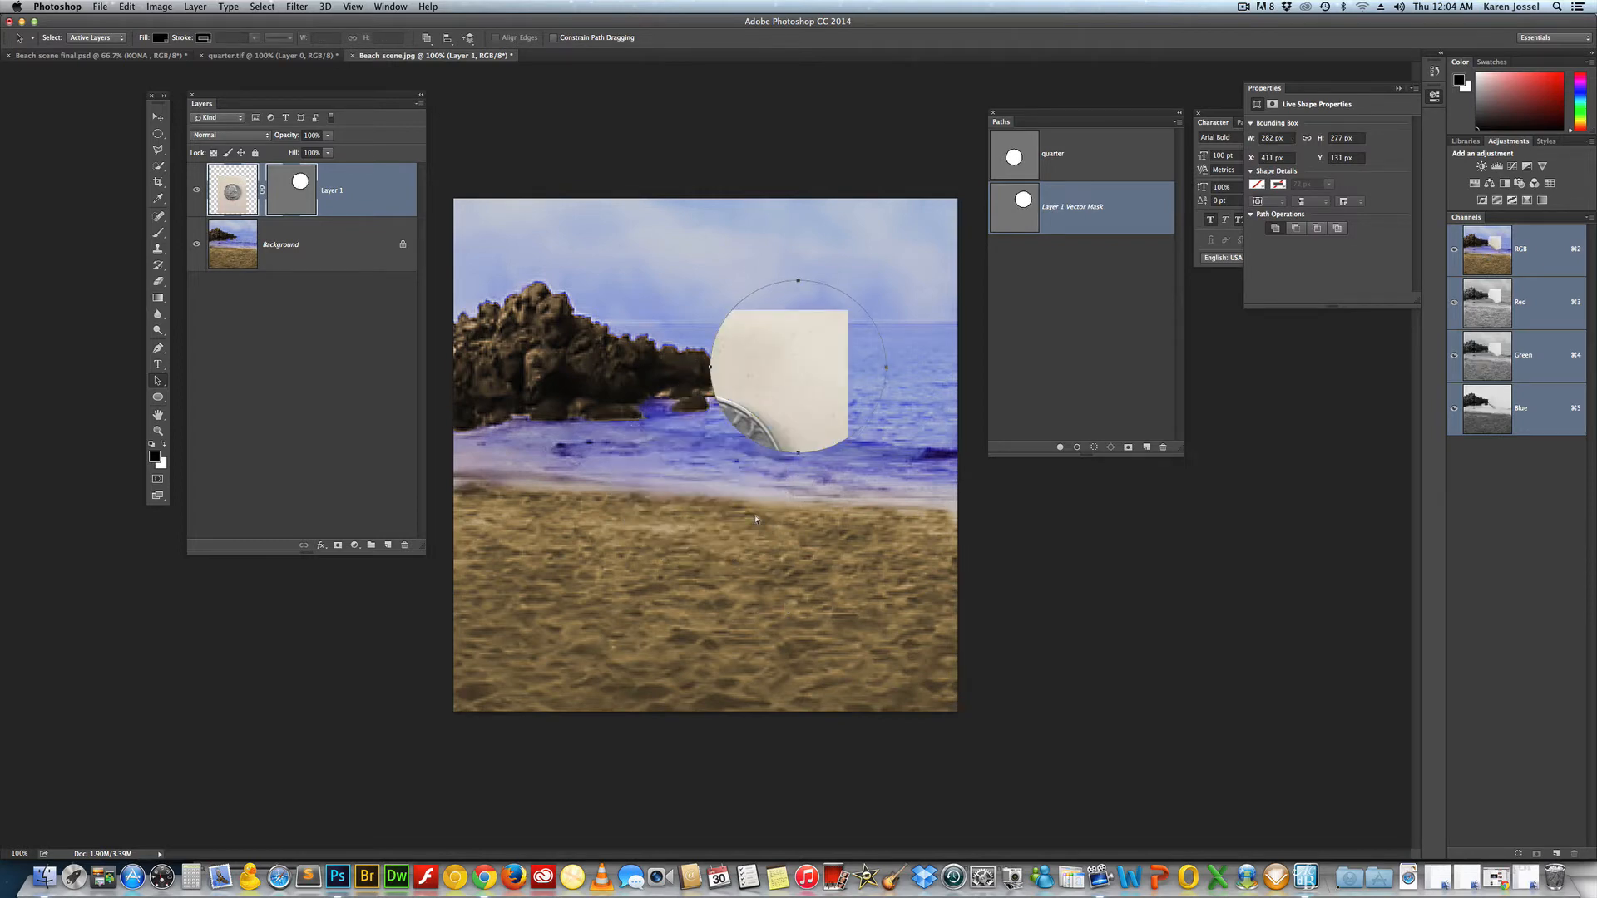
key(super+z)
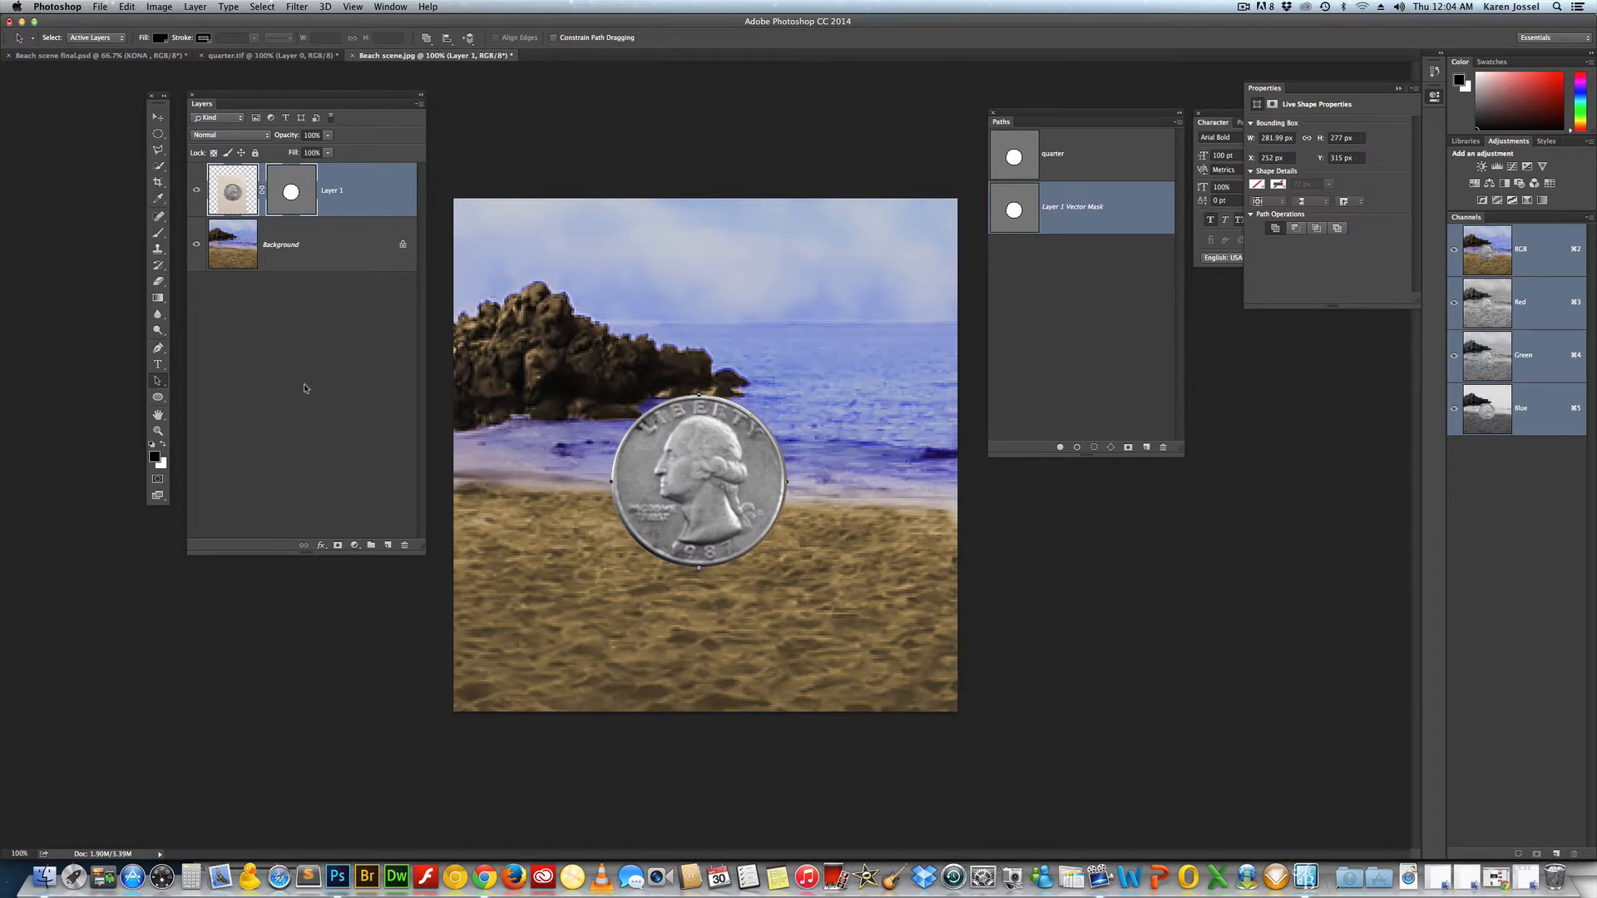
- Try pulling the mask path's top anchor upward with the Direct Selection tool, converting it to a regular path, and undo the reshaping
click(187, 379)
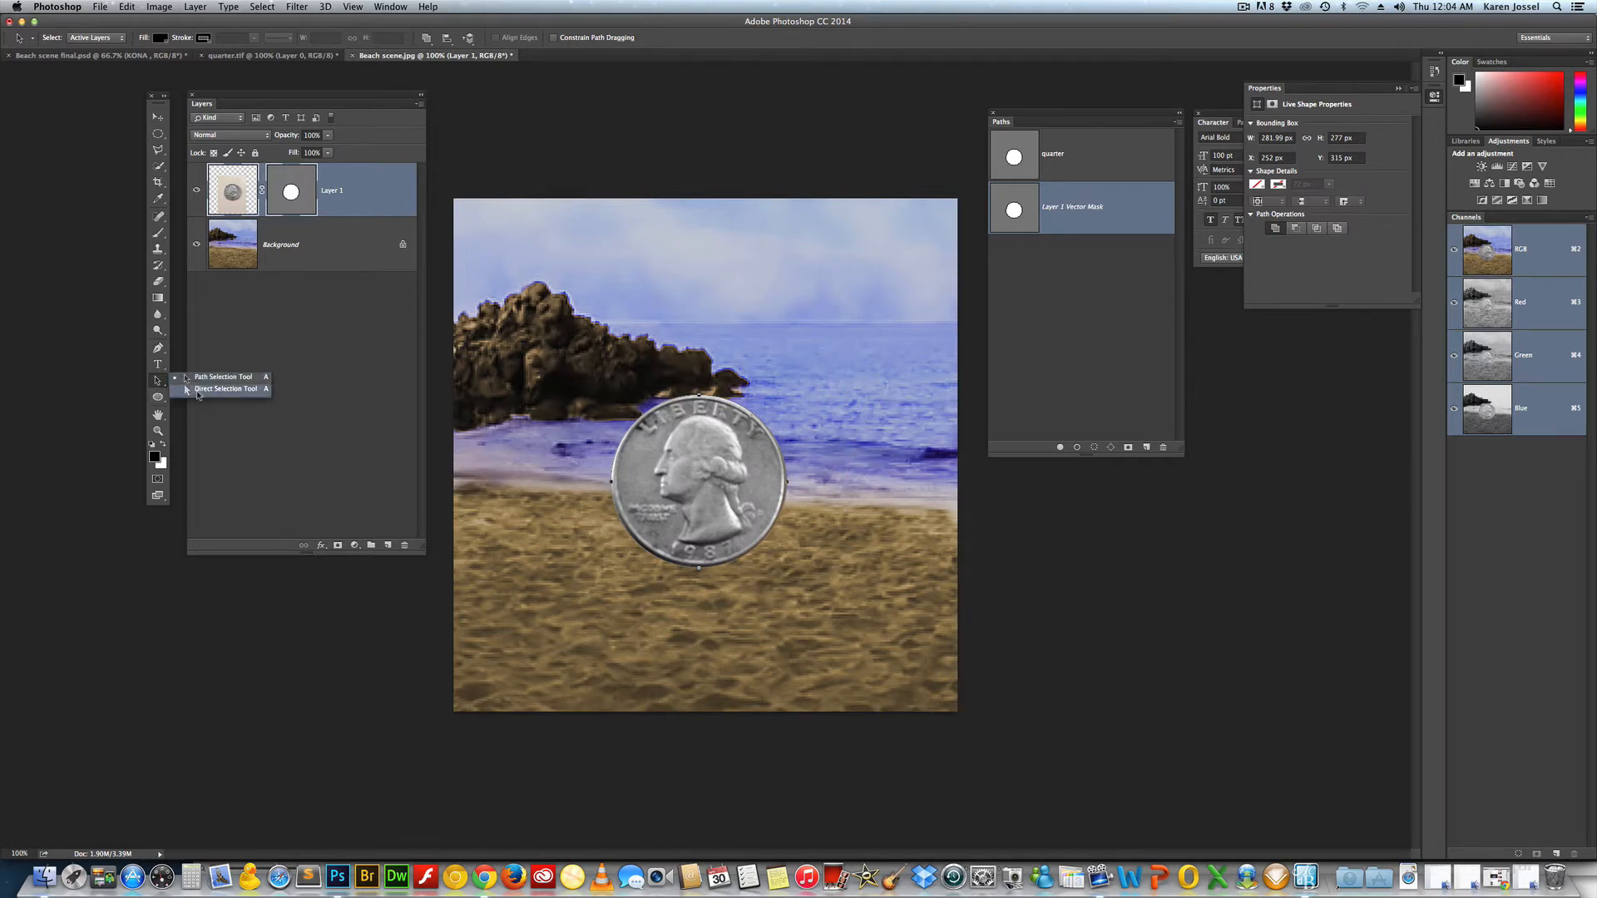
click(702, 396)
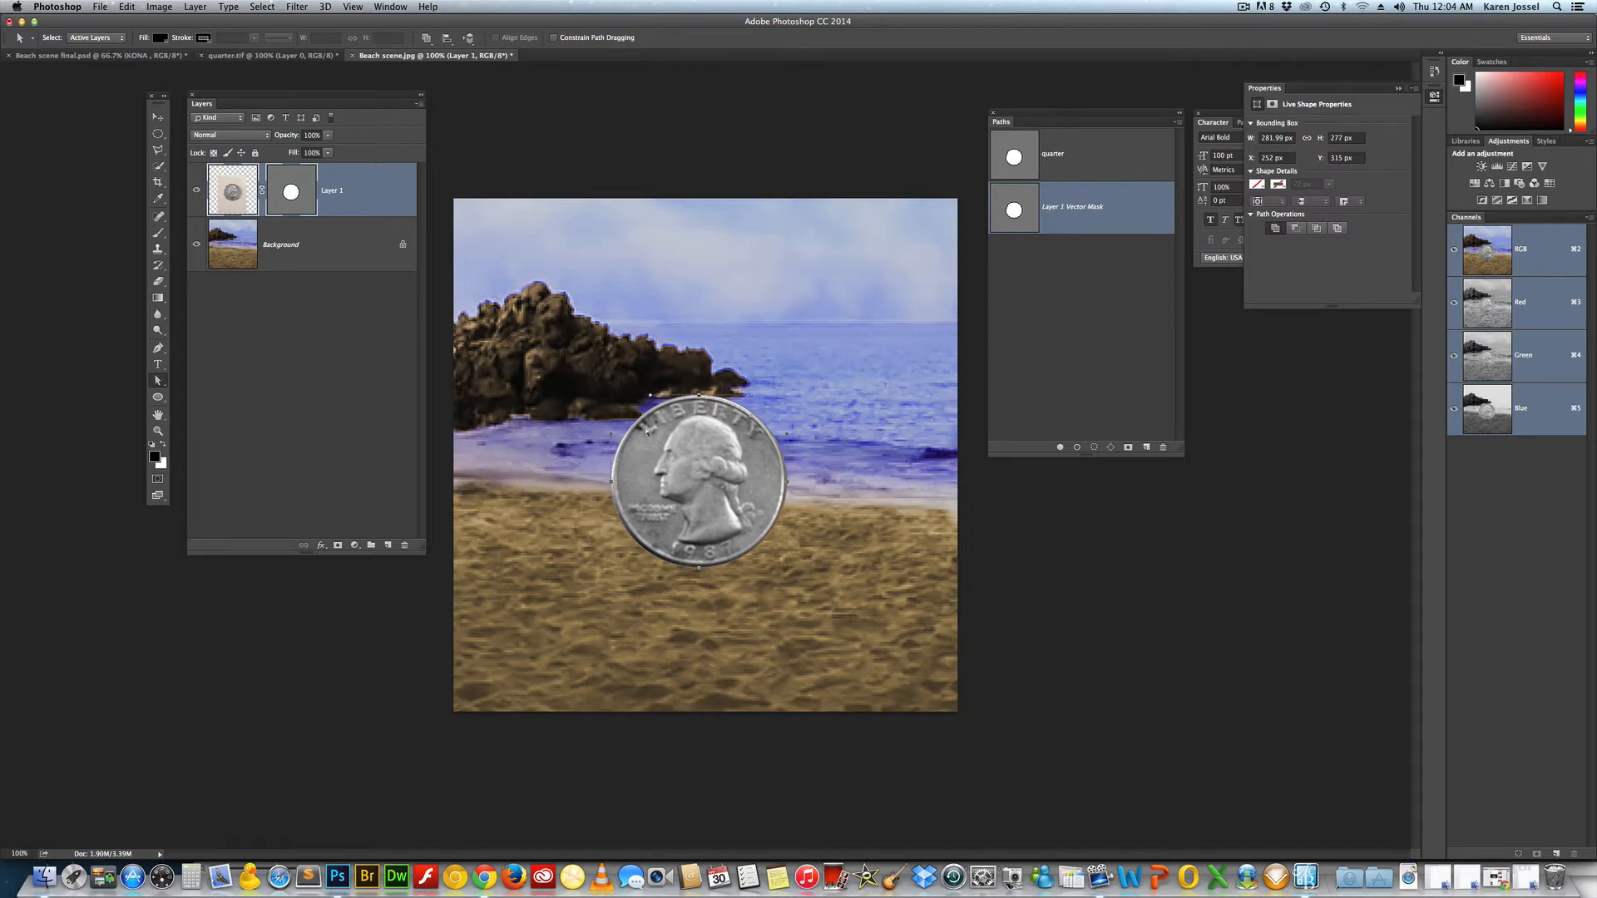
drag(699, 397, 706, 341)
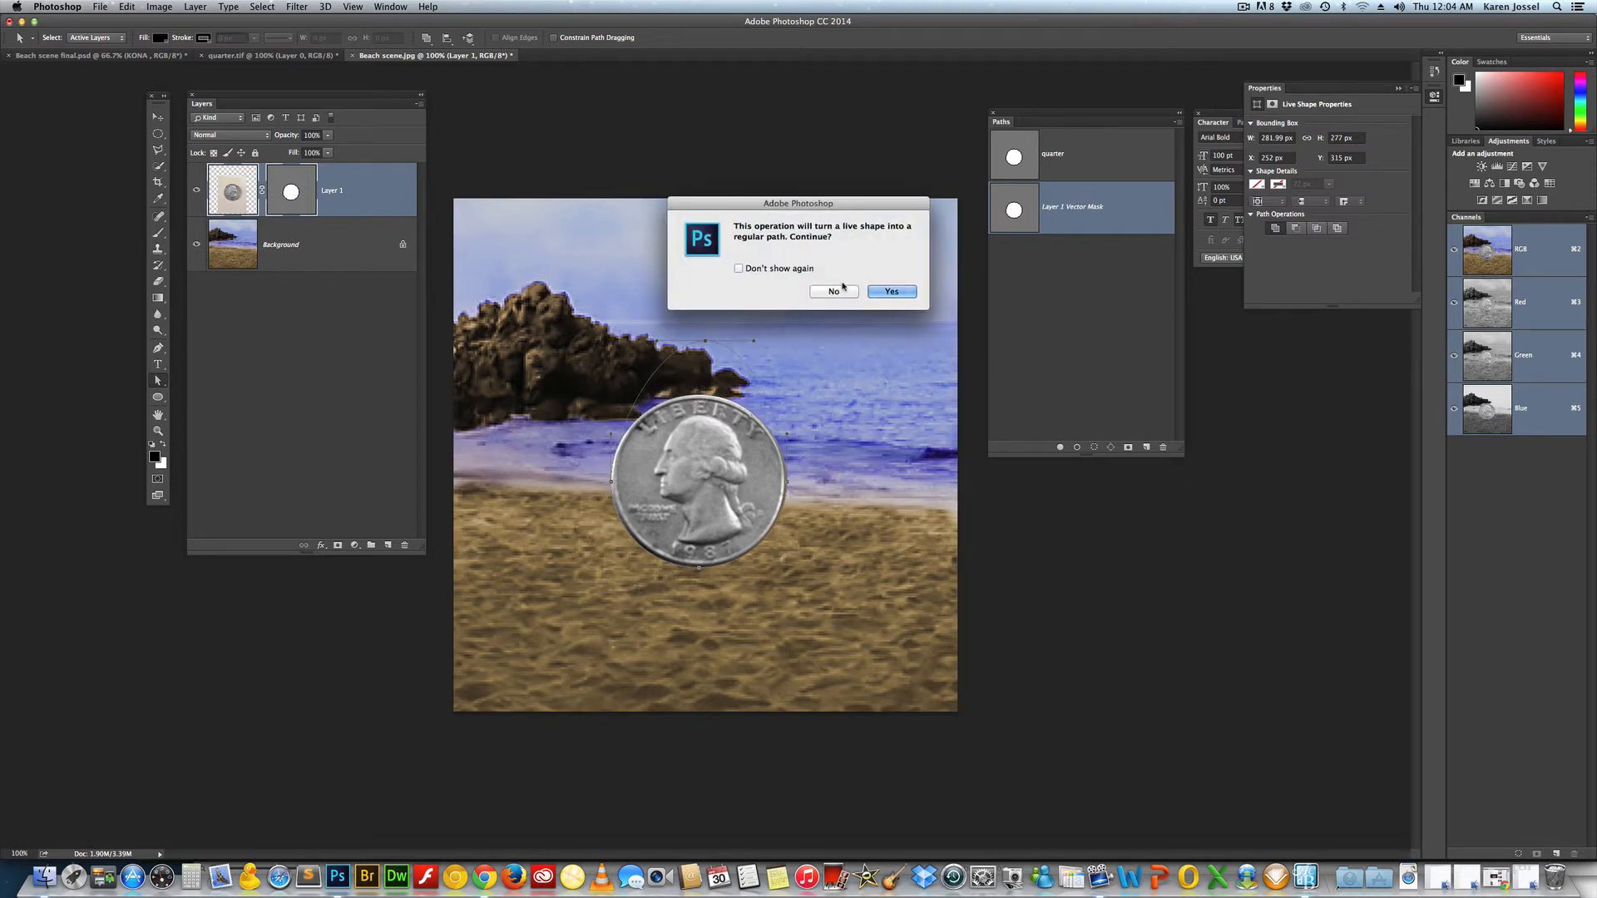
click(890, 292)
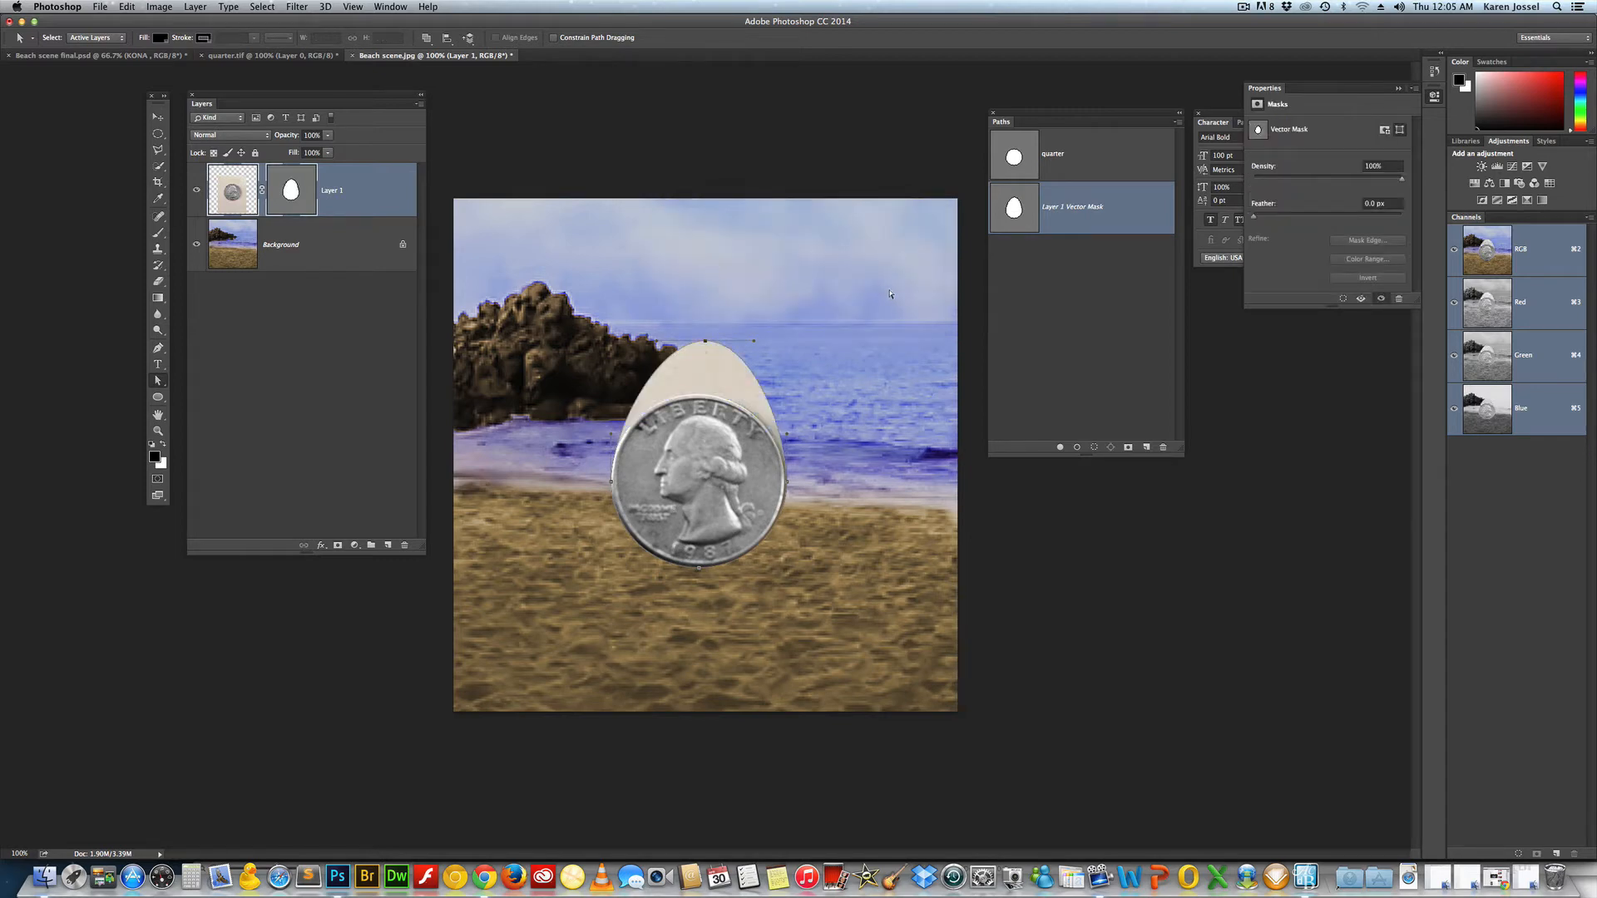
key(super+z)
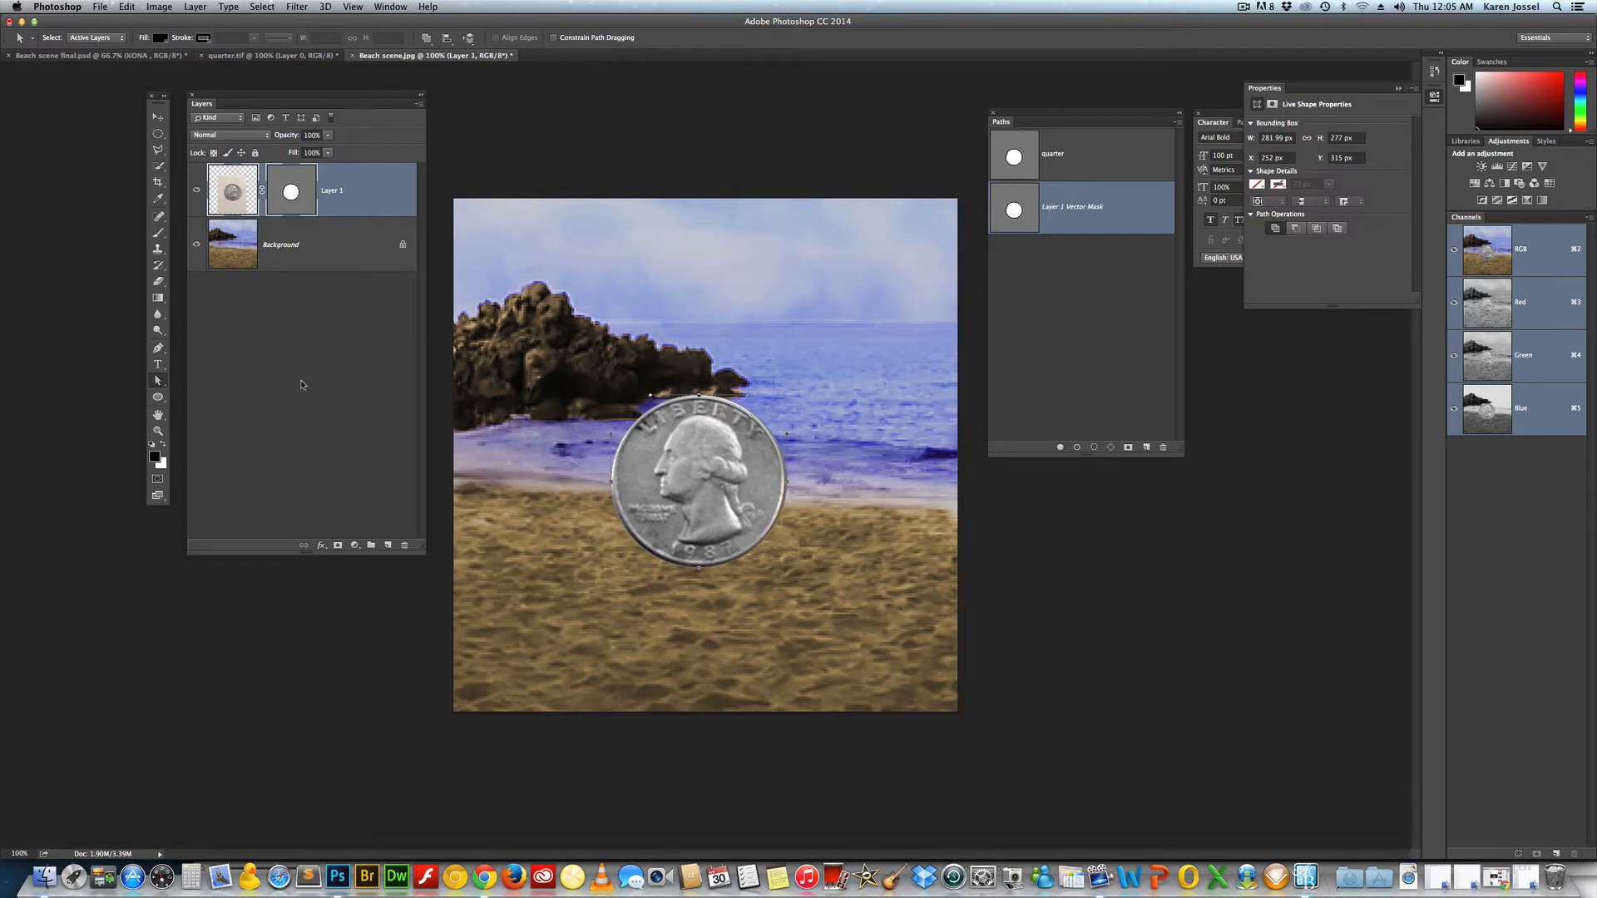
- Add a layer mask to Layer 1 and draw a black-to-white linear gradient on it, fading the coin's lower part into the sand
click(338, 547)
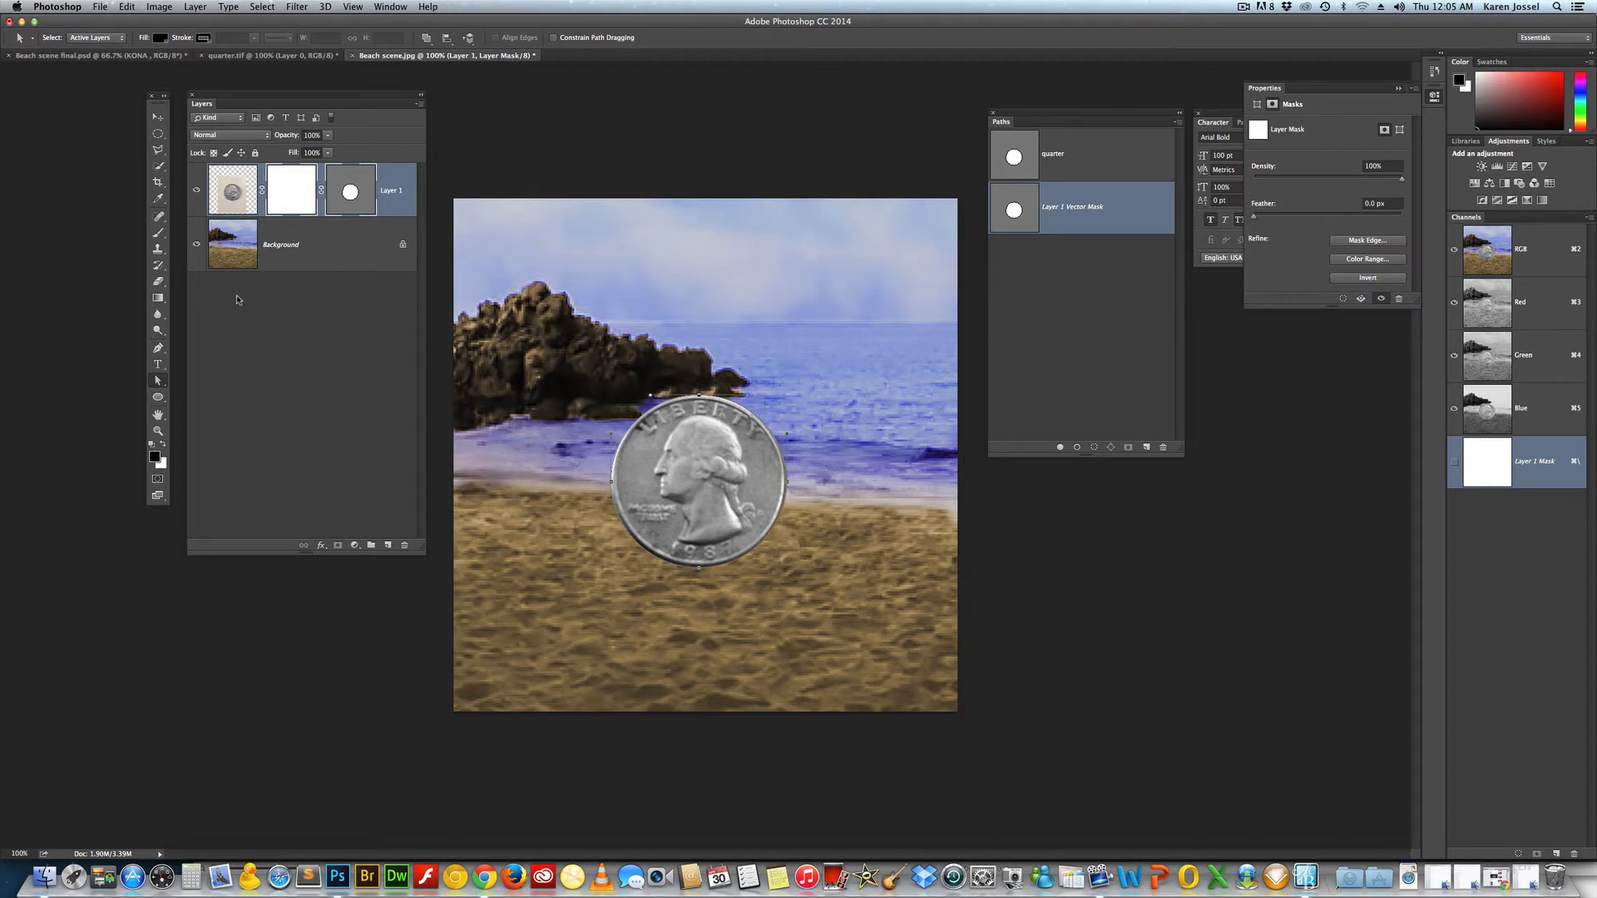
click(159, 299)
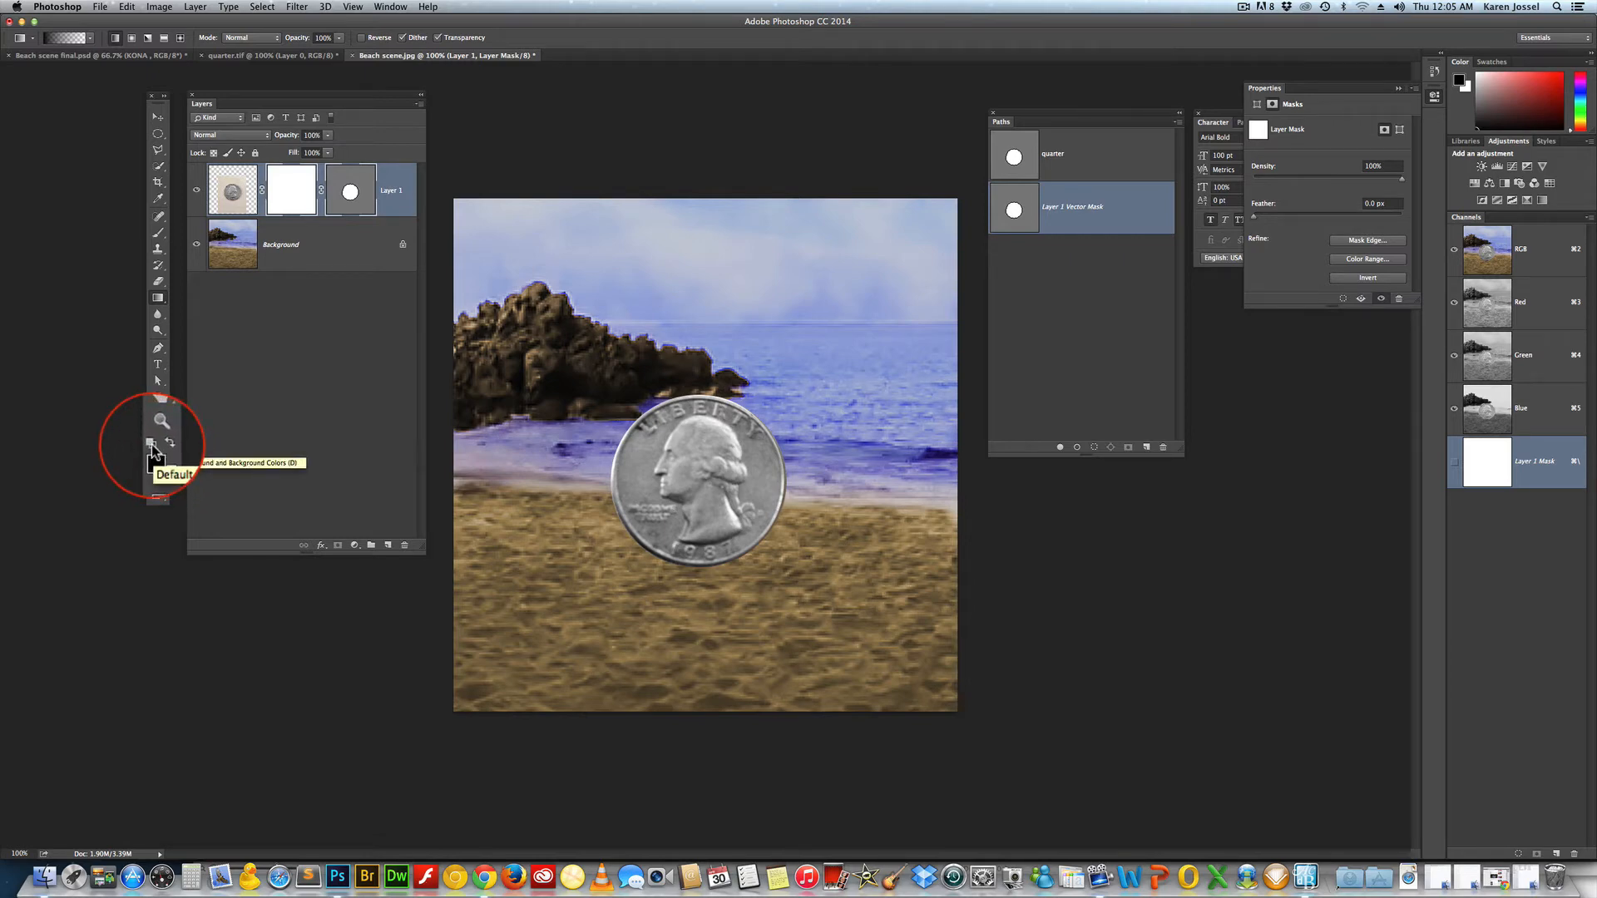
click(152, 446)
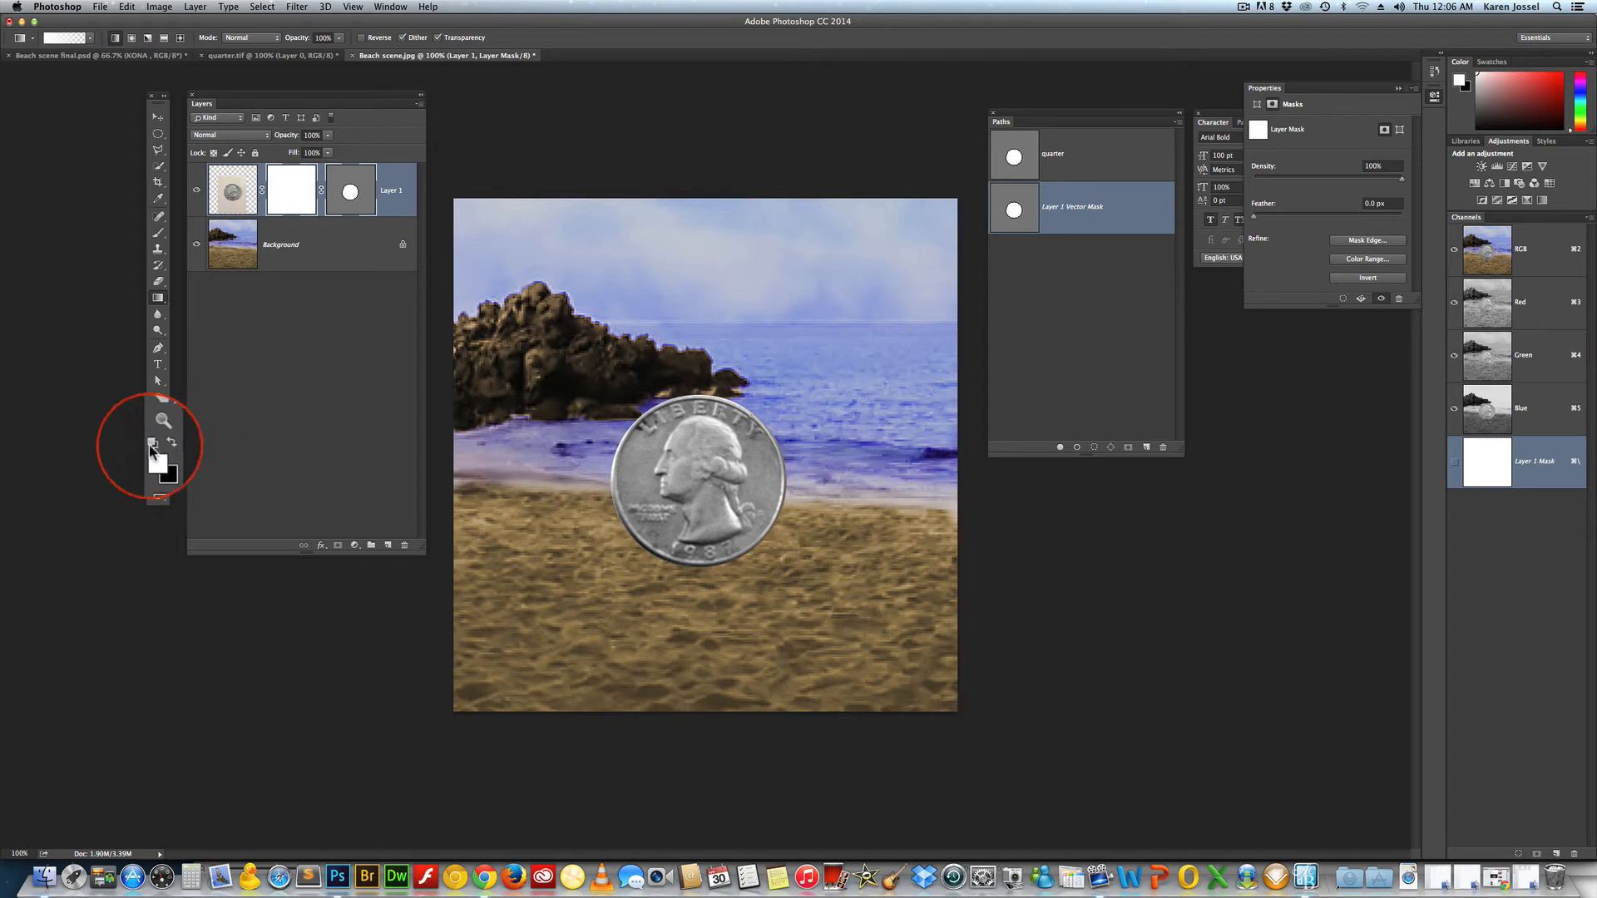
click(163, 446)
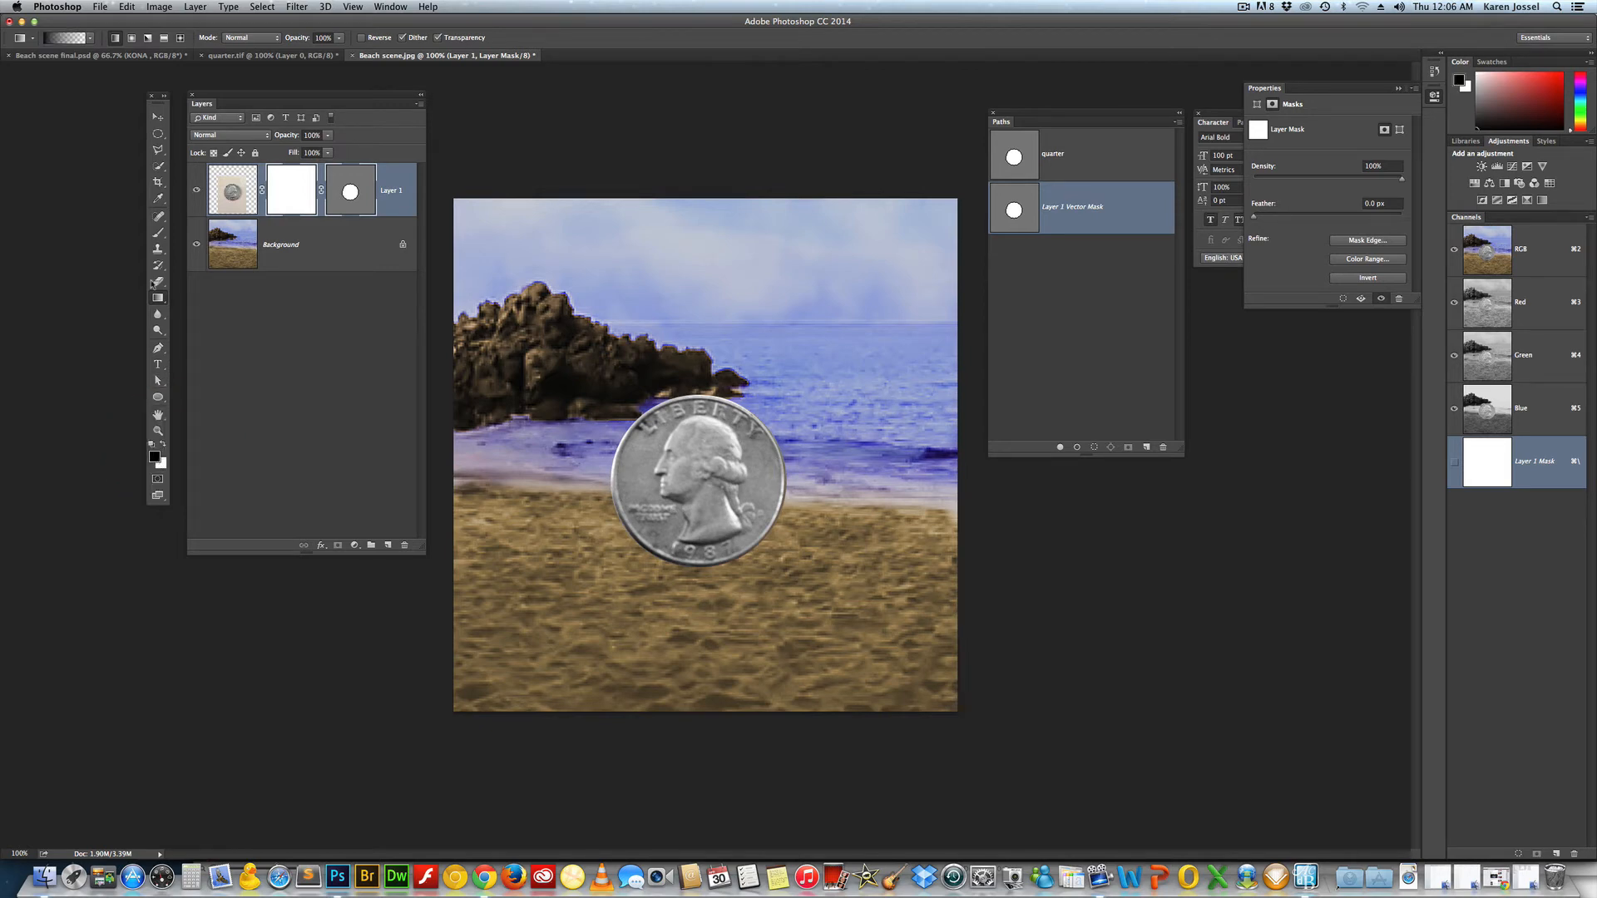
click(89, 38)
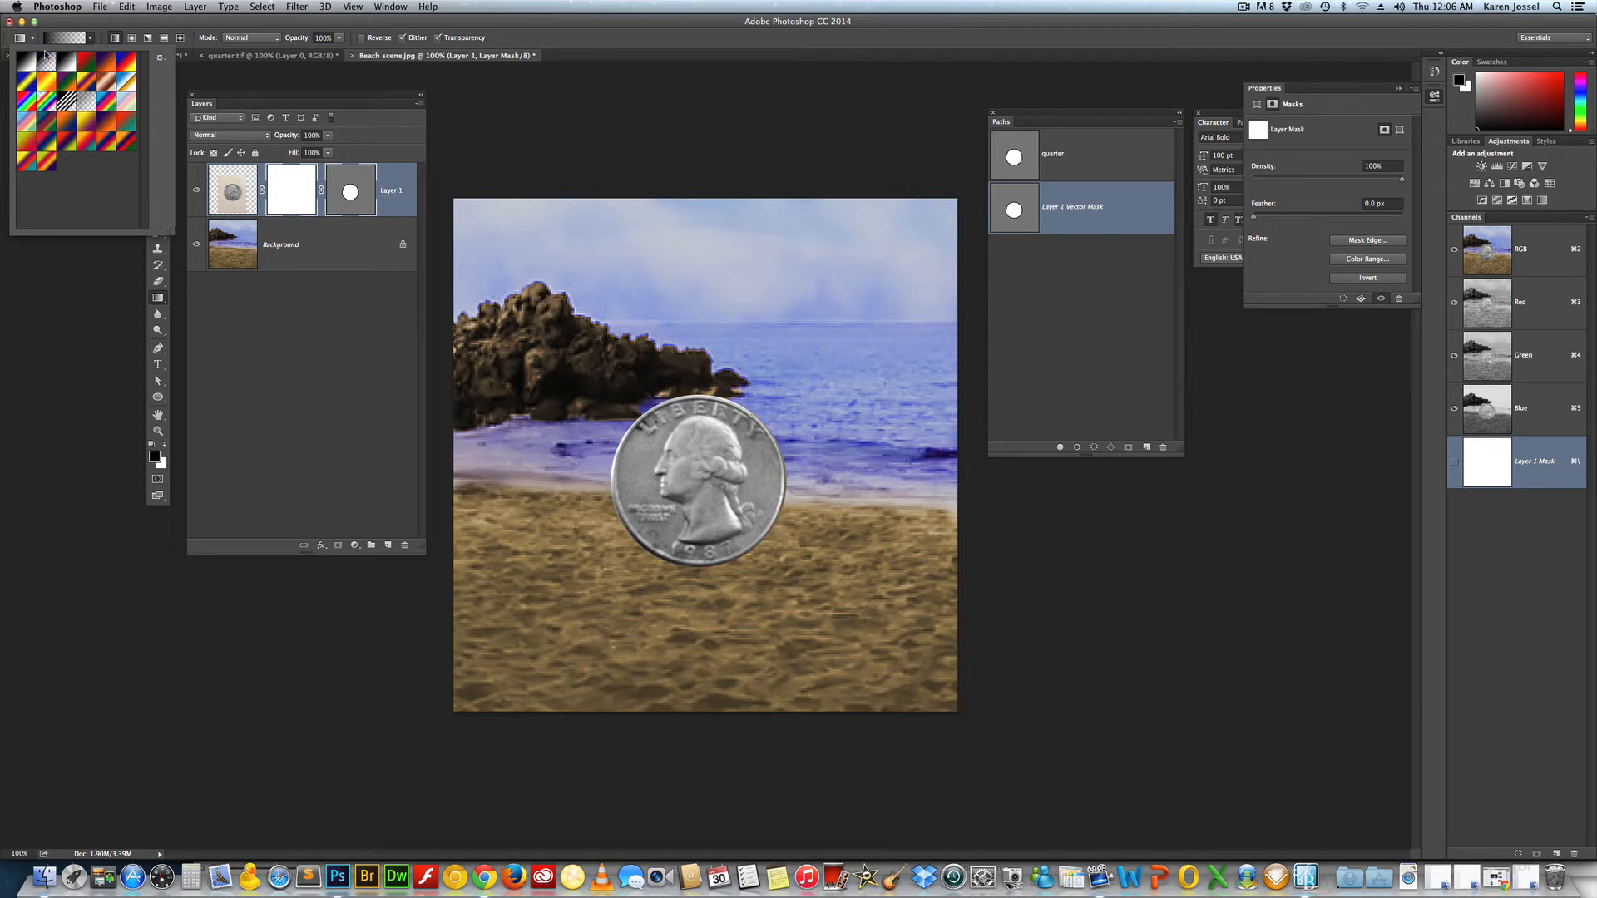
click(293, 180)
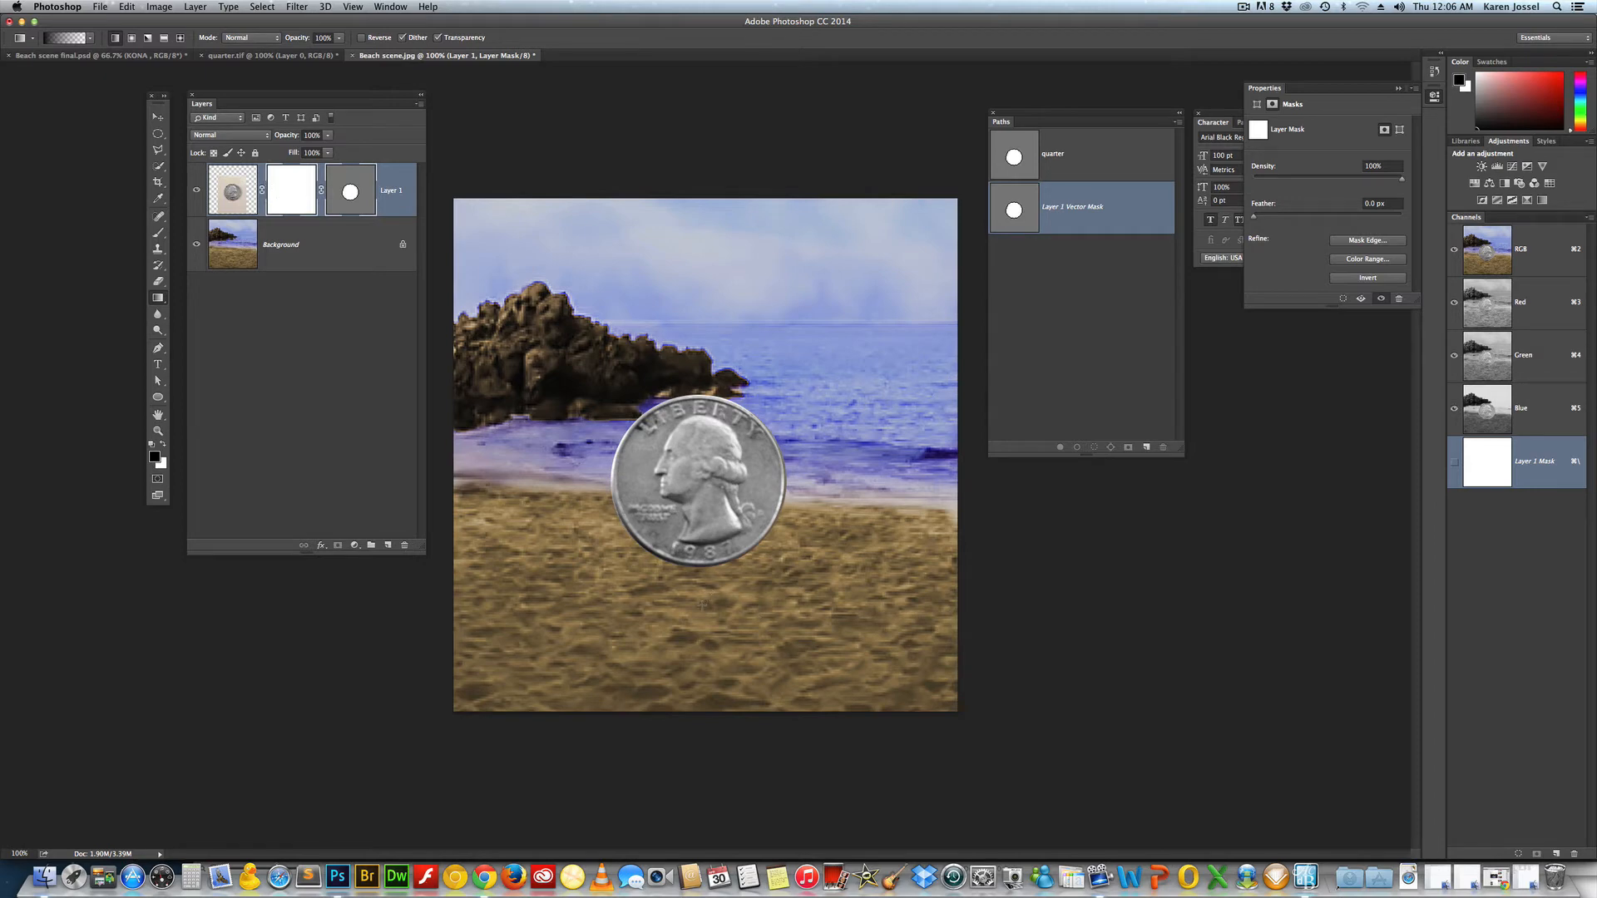
drag(703, 605, 697, 568)
drag(705, 489, 706, 451)
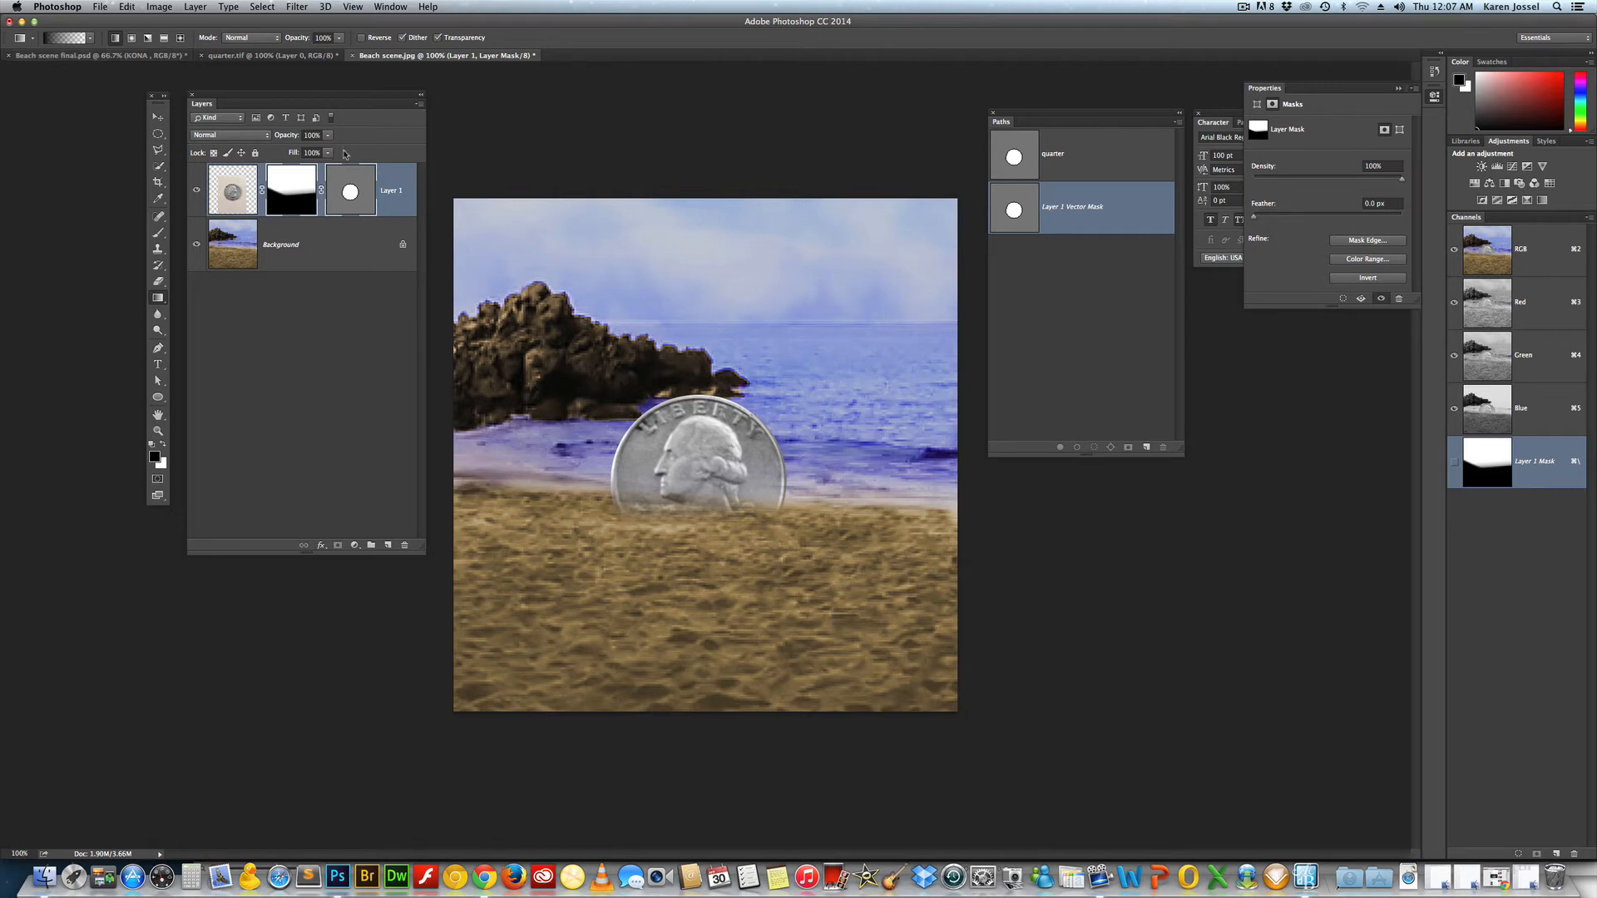
- Add the black text KONA in the sky and move it to sit centred above the coin
click(158, 364)
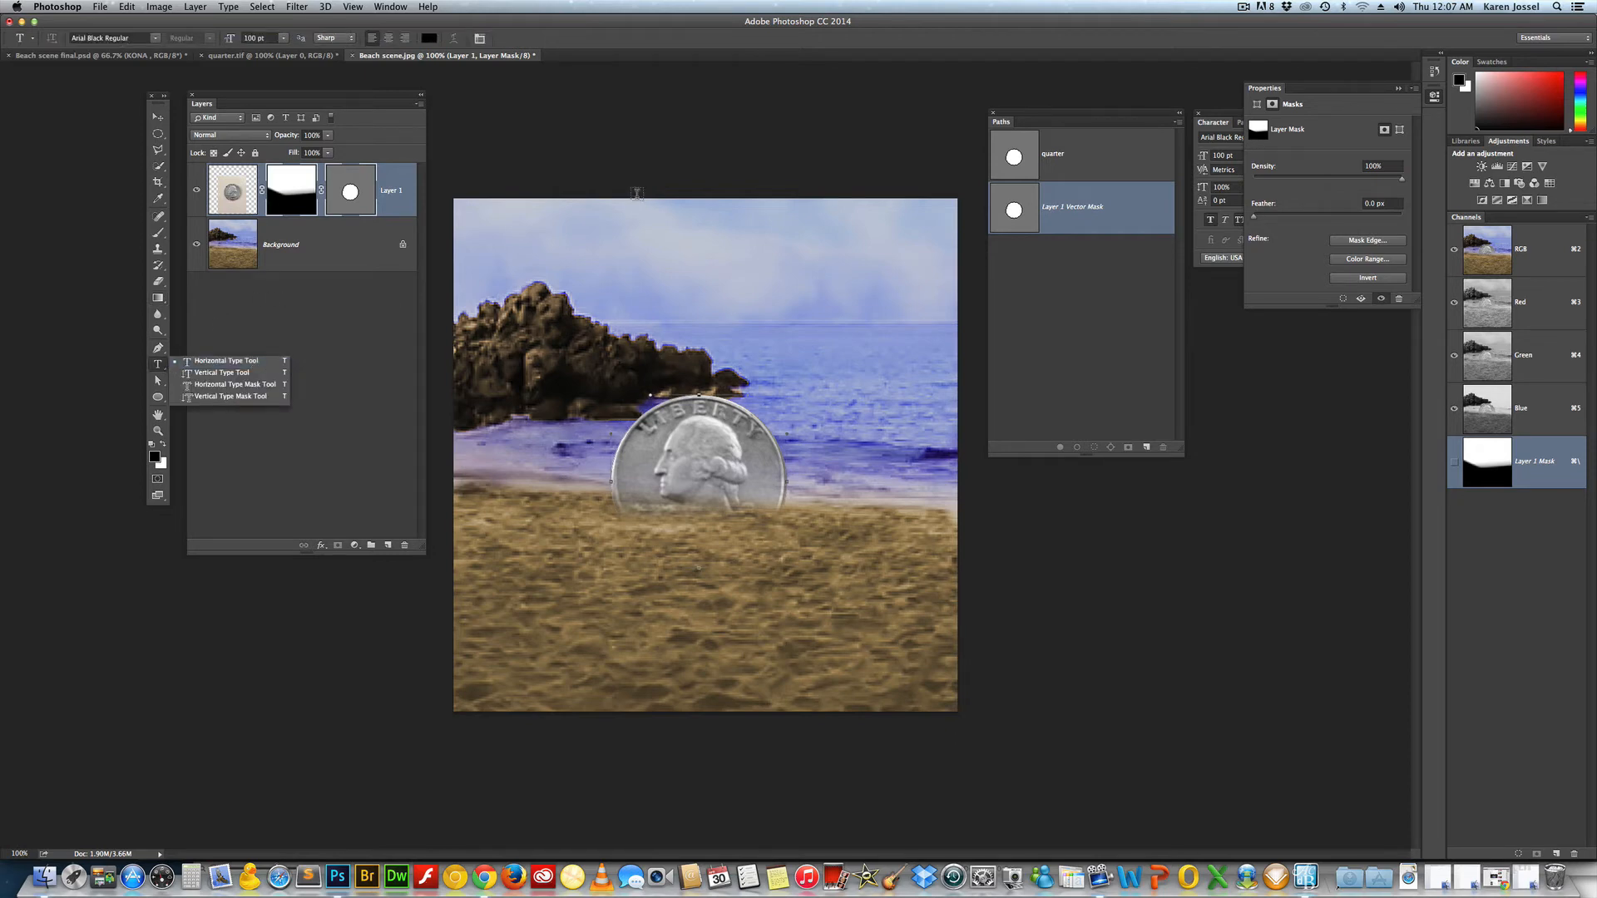
click(644, 259)
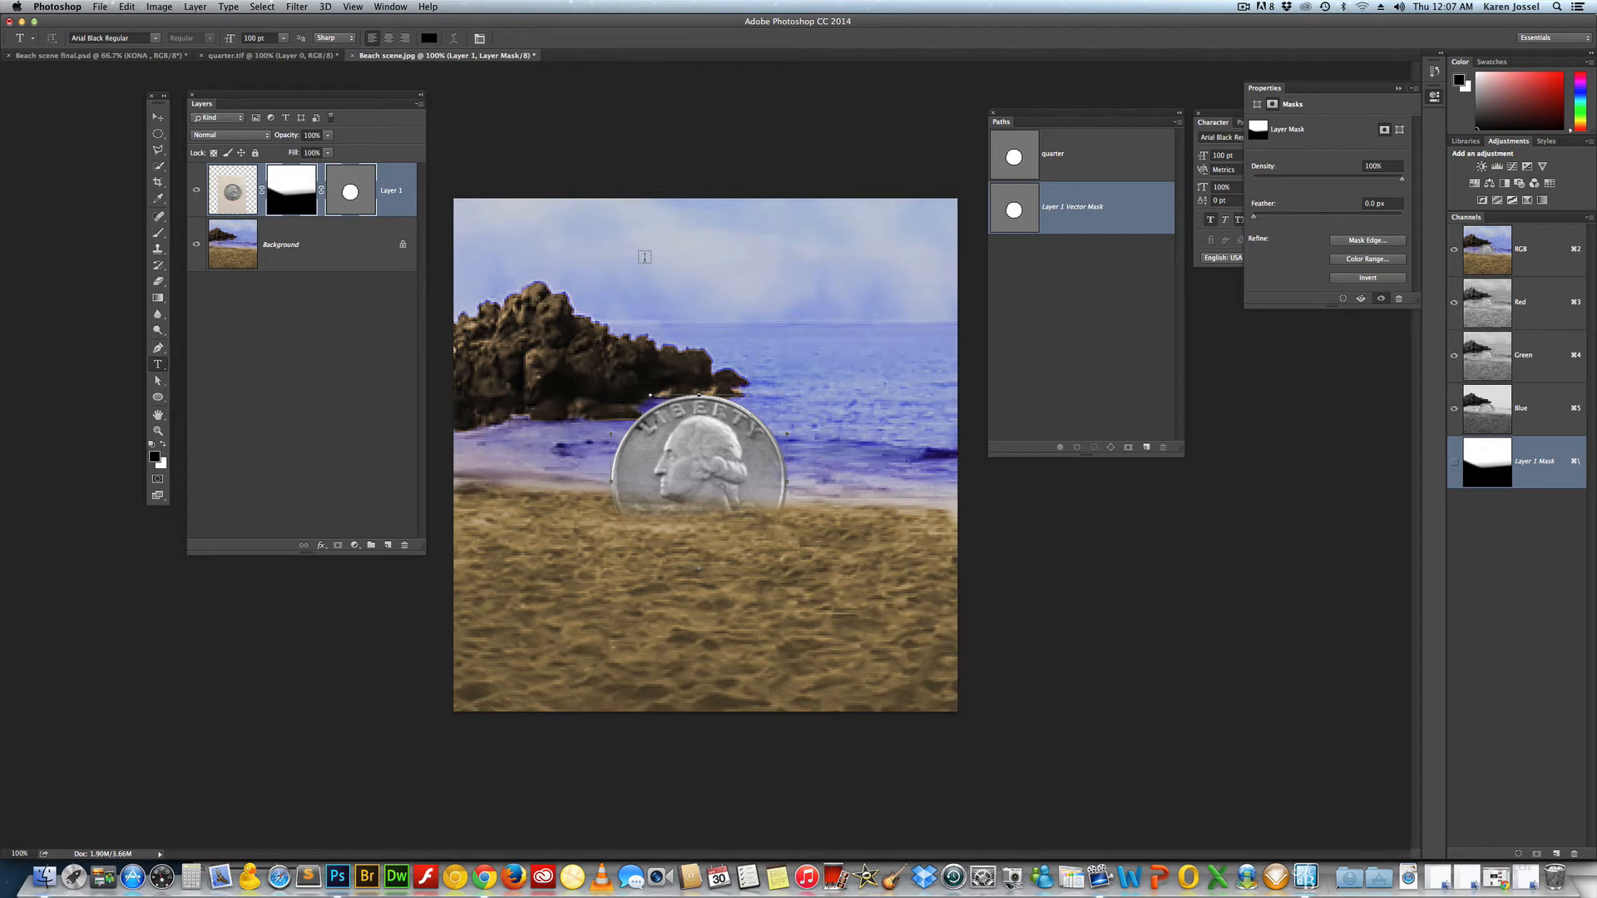
click(643, 258)
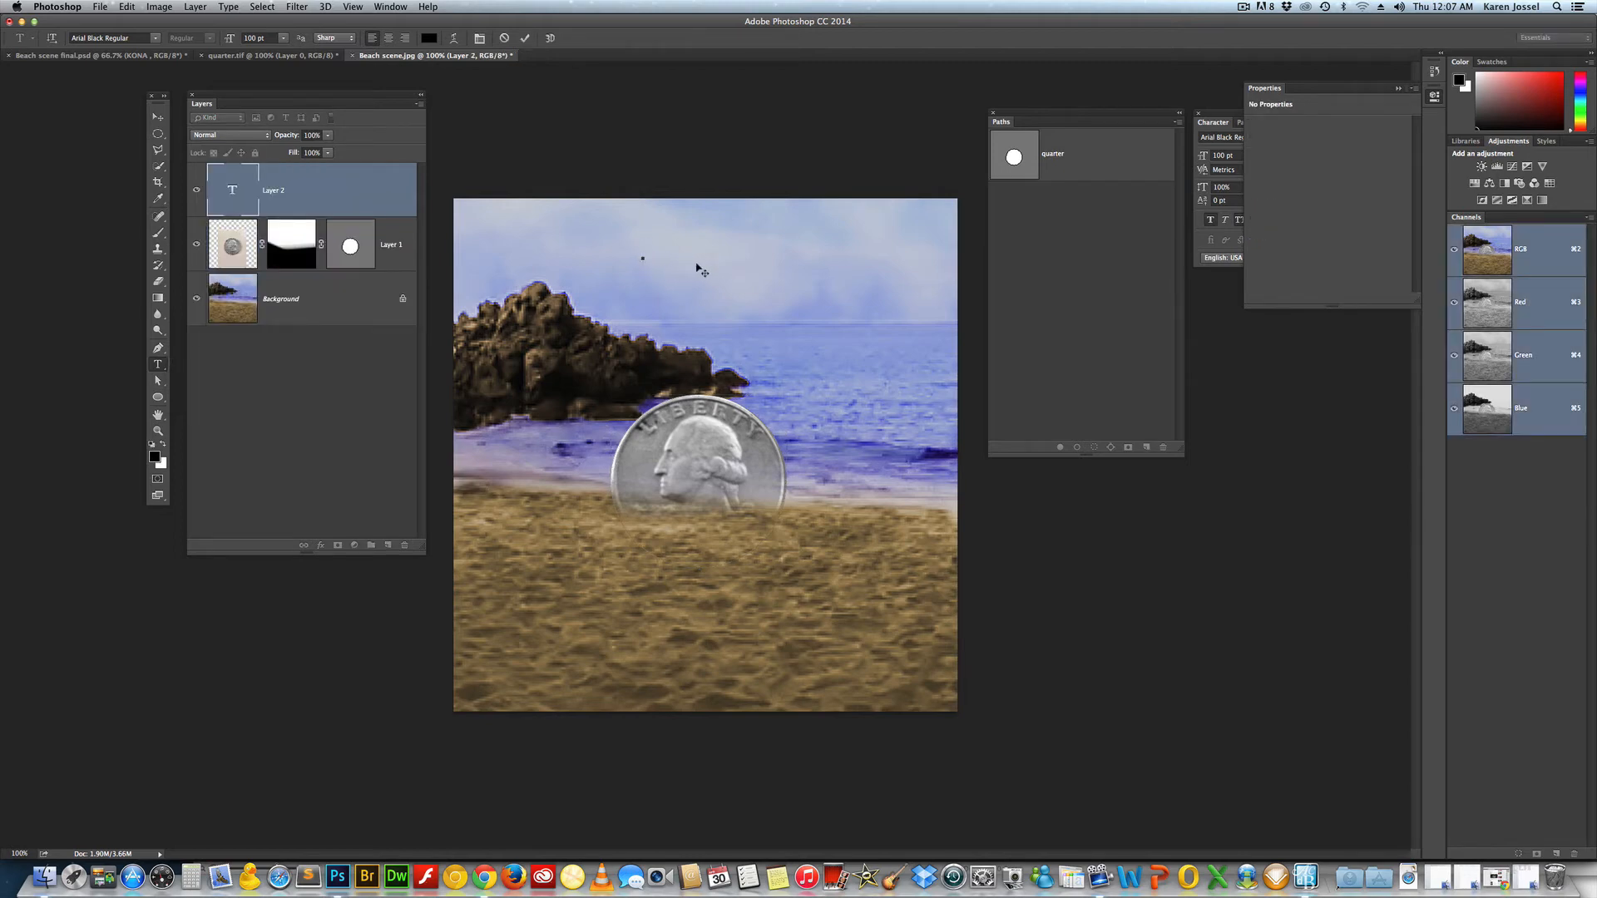
text(K)
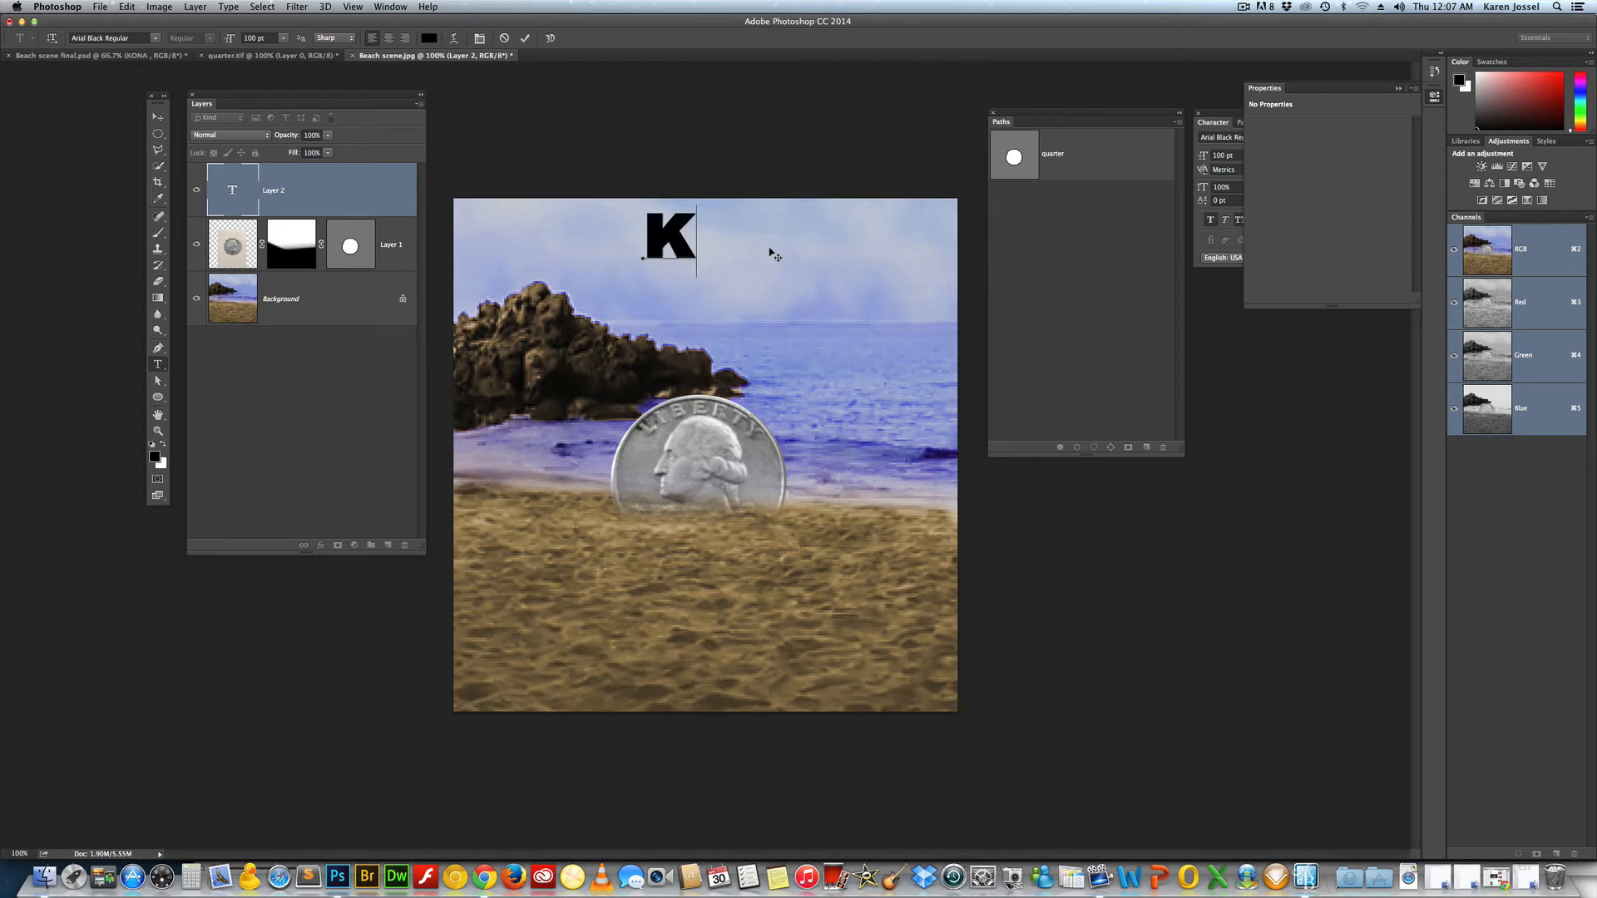
text(ONA)
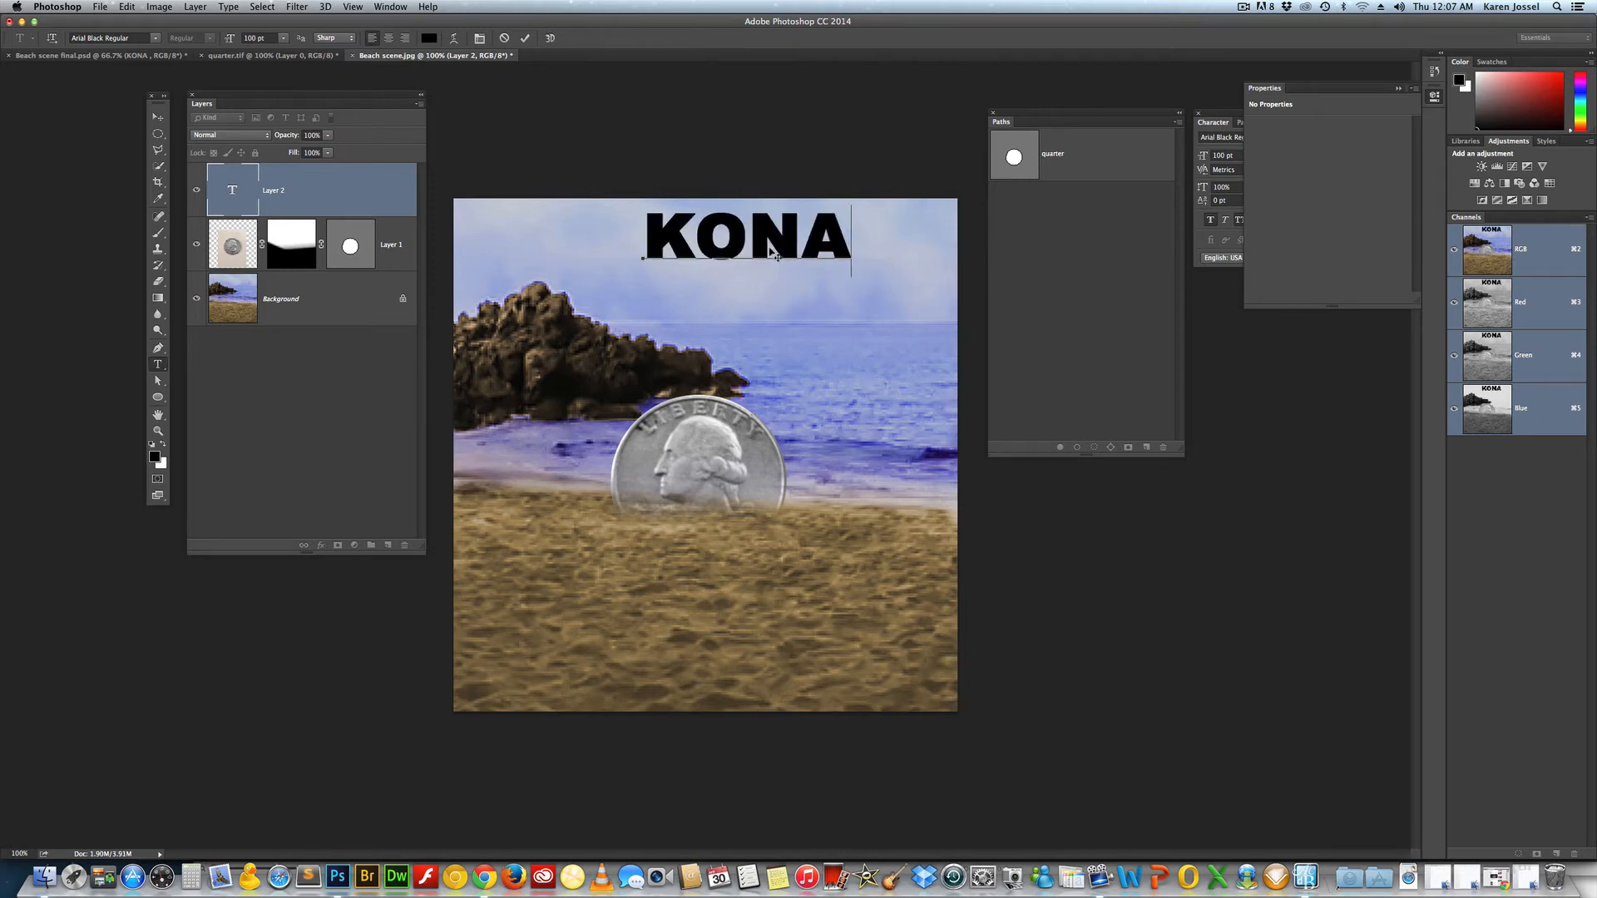
click(525, 39)
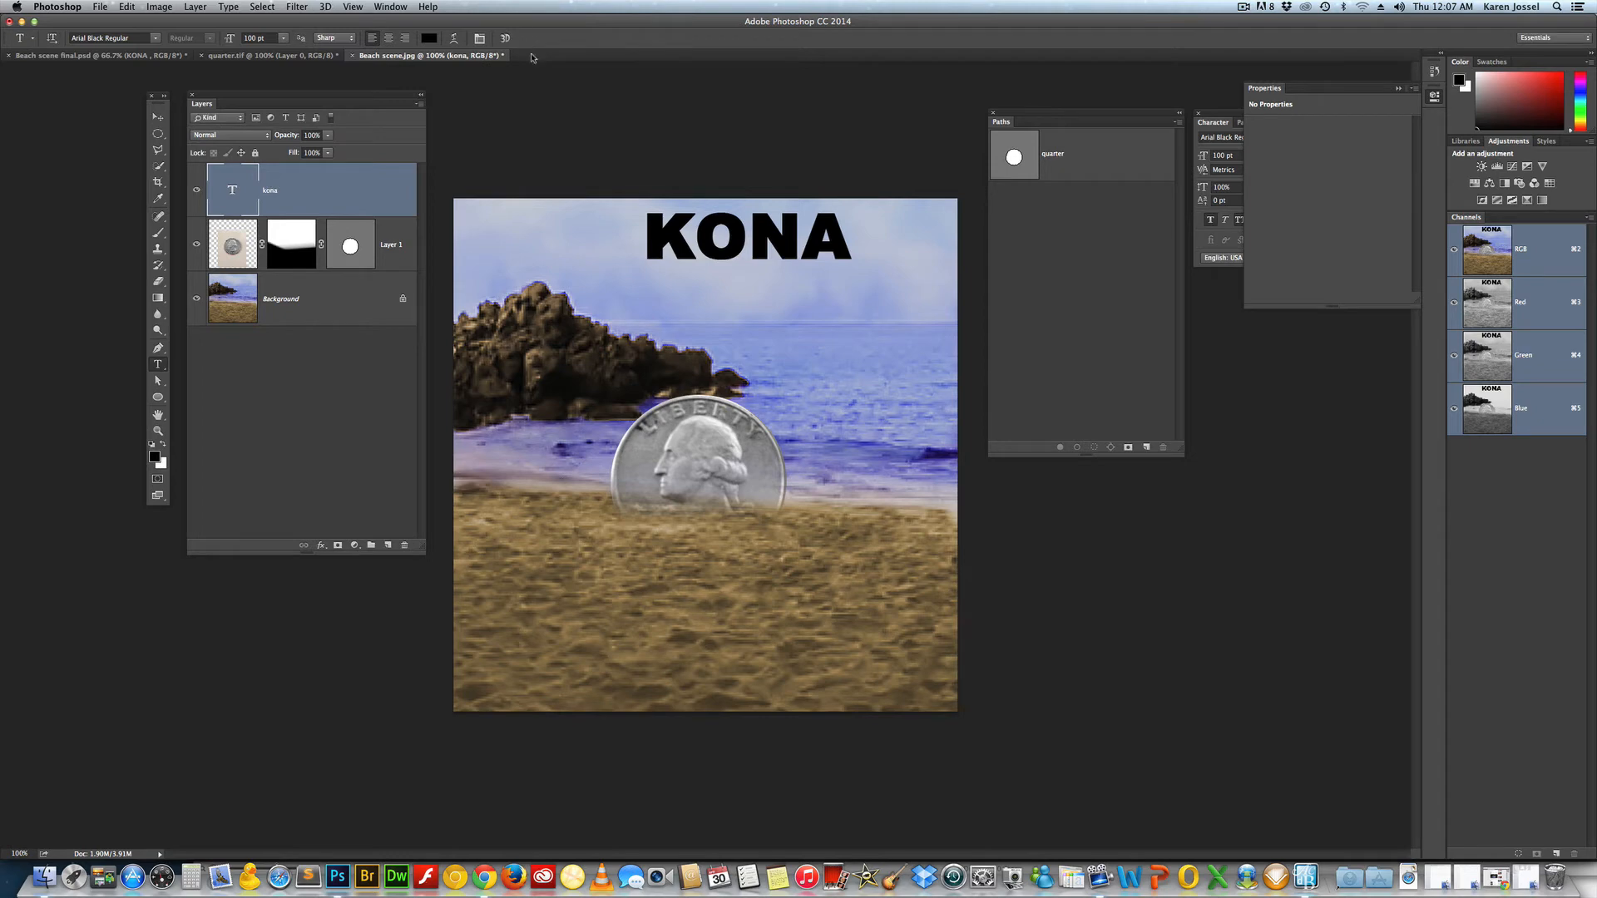
click(158, 119)
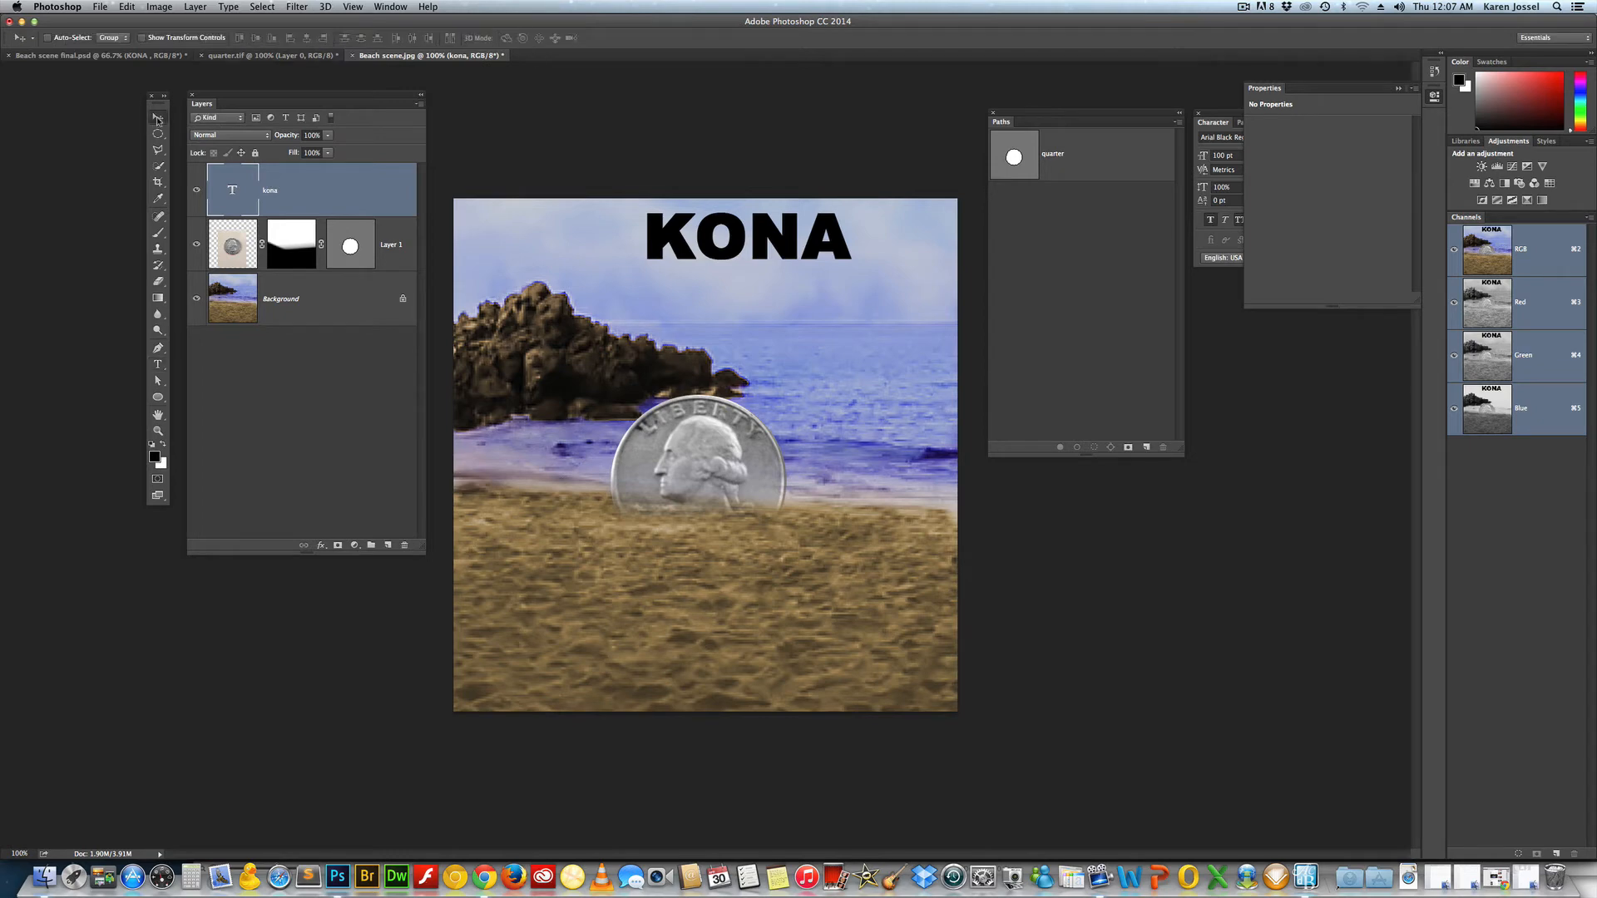
drag(848, 247, 823, 259)
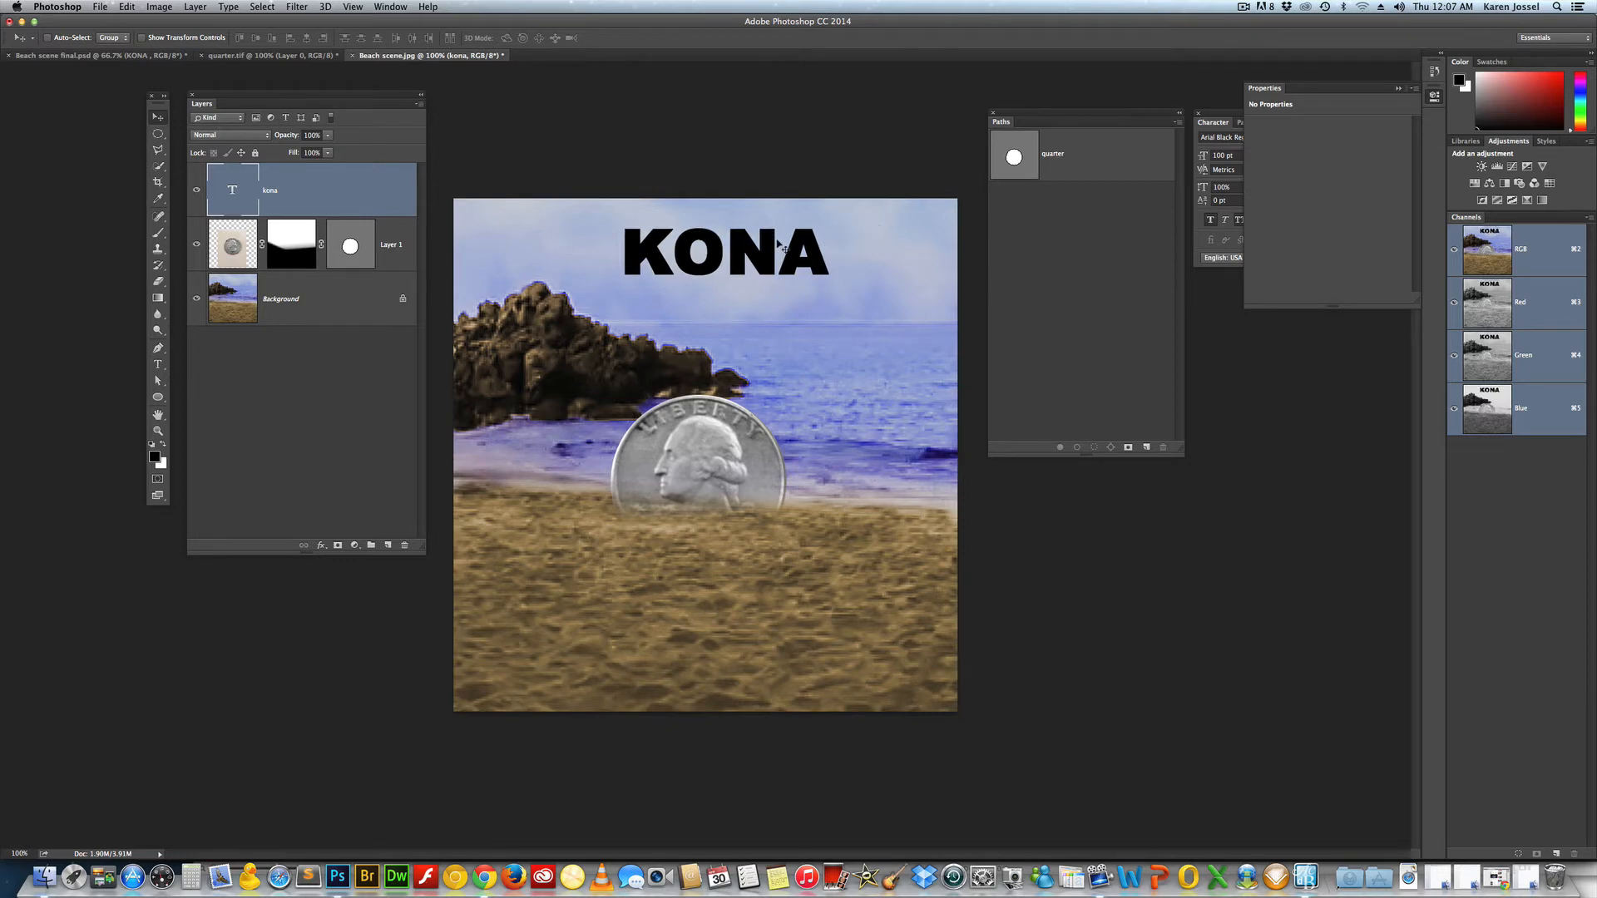
- Try lowering the KONA text layer's opacity, and restore it to 100%
click(330, 152)
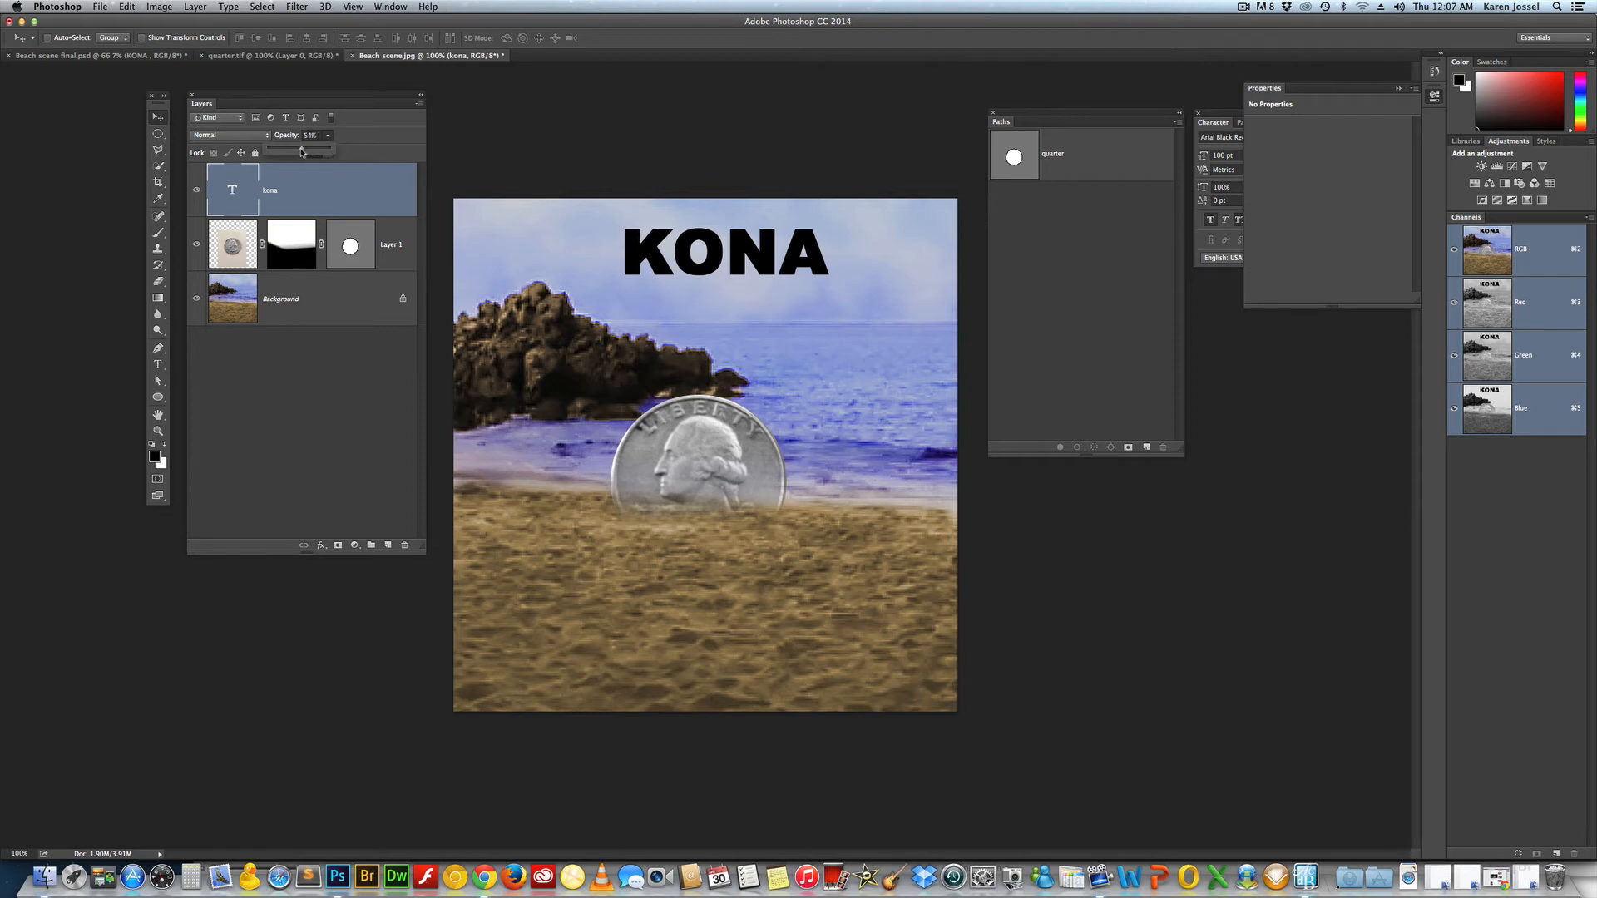
click(298, 151)
drag(298, 151, 339, 150)
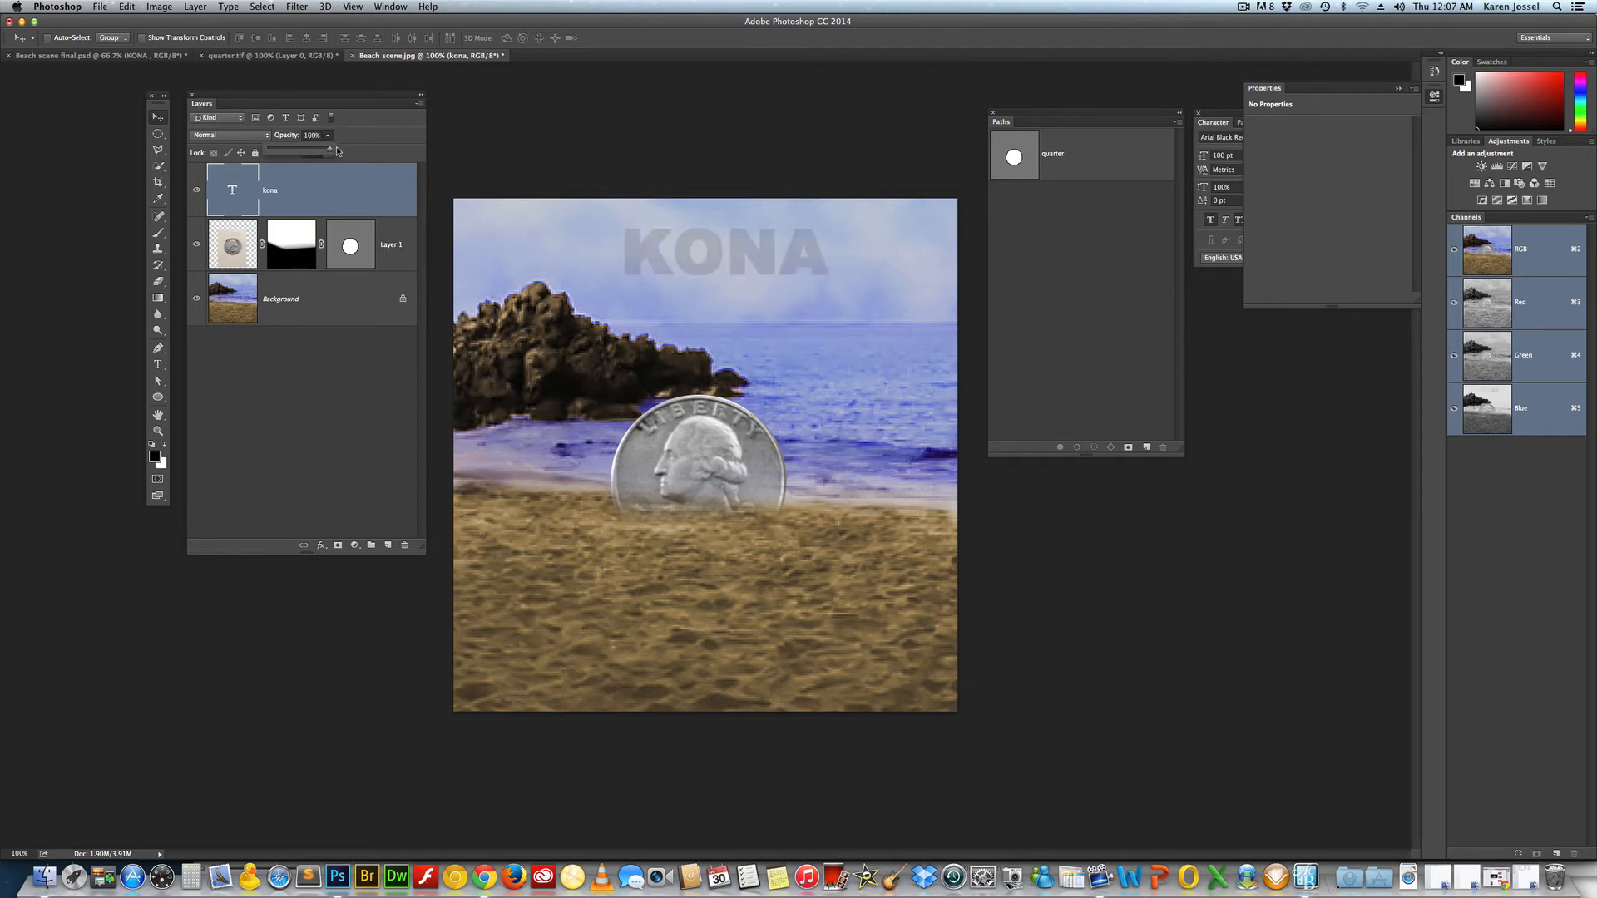
click(372, 137)
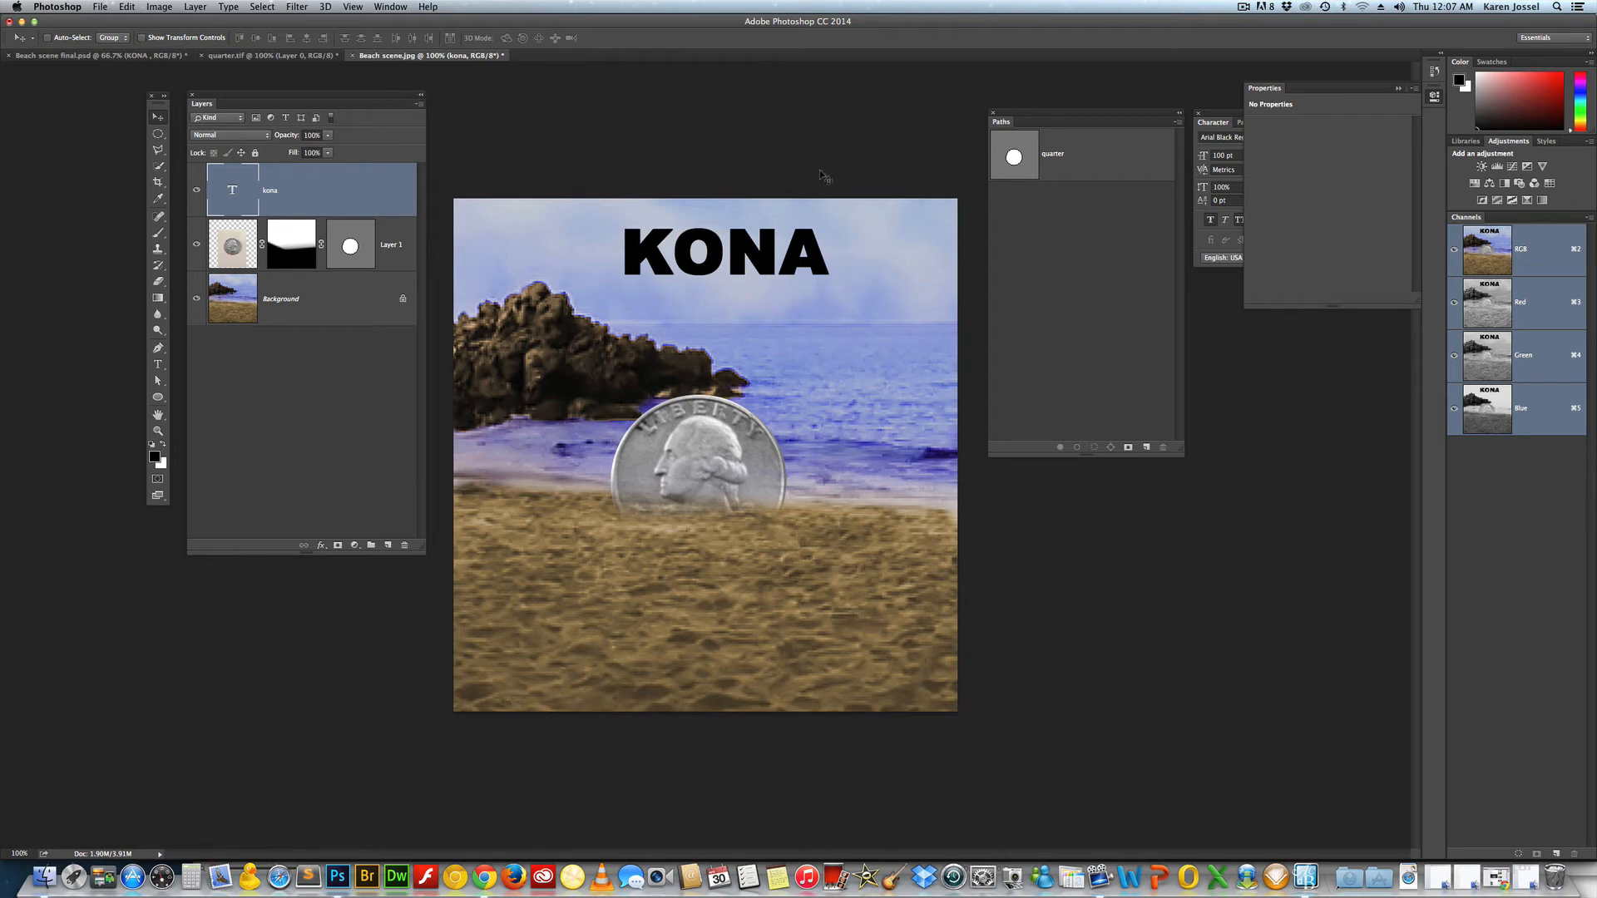
- Apply a Bevel & Emboss style to the KONA text with the Chisel Hard technique and a slightly greater depth
double_click(371, 189)
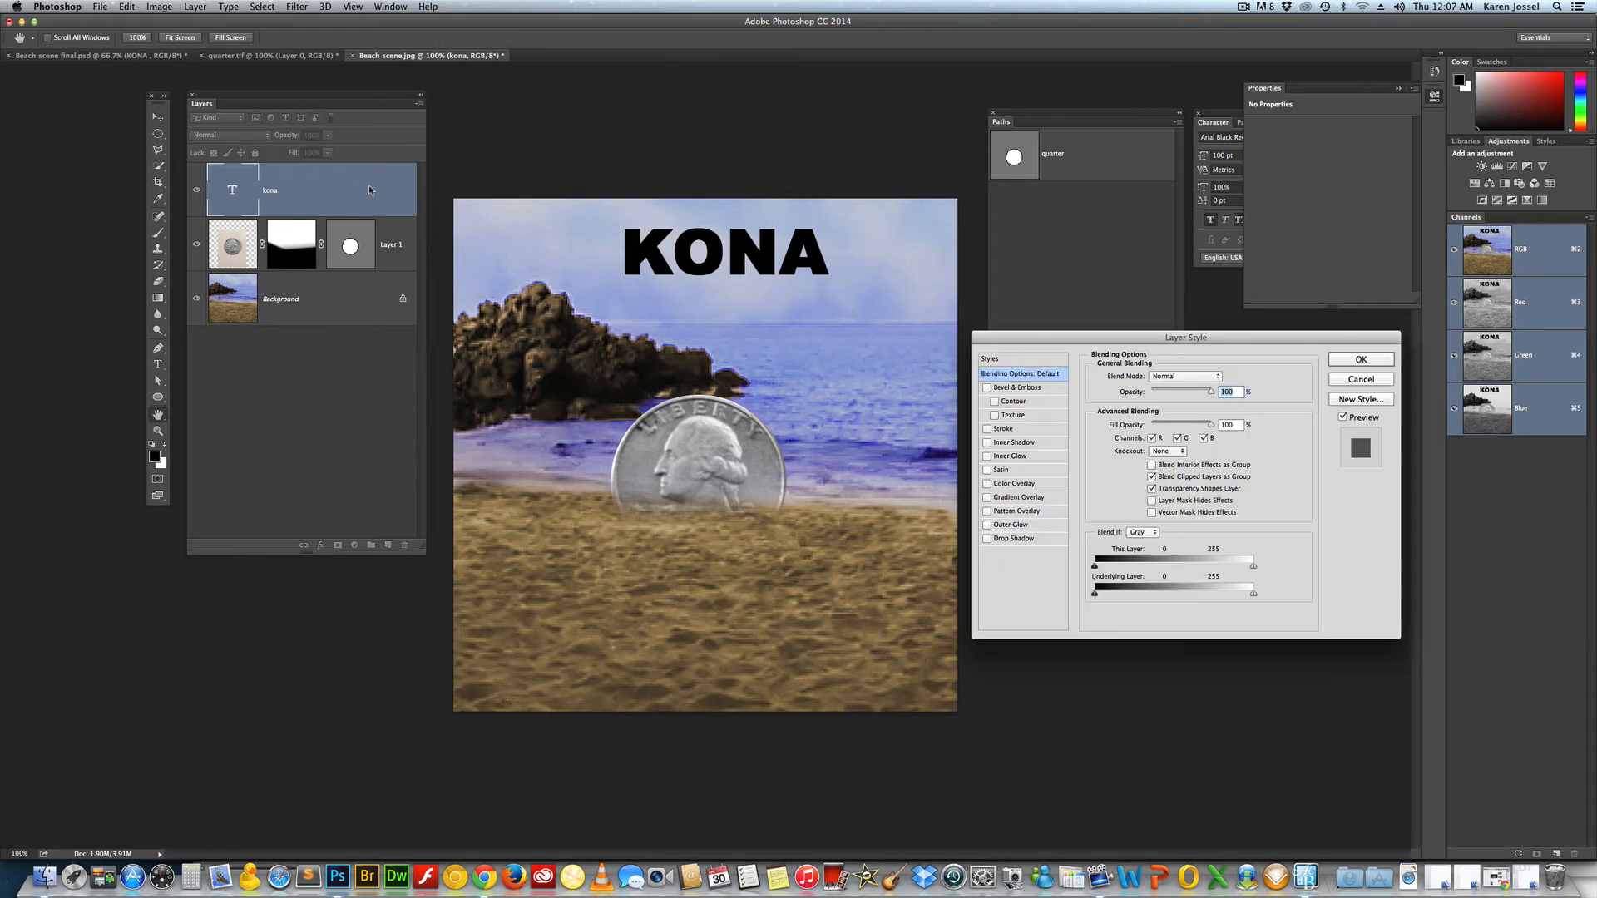
click(1045, 390)
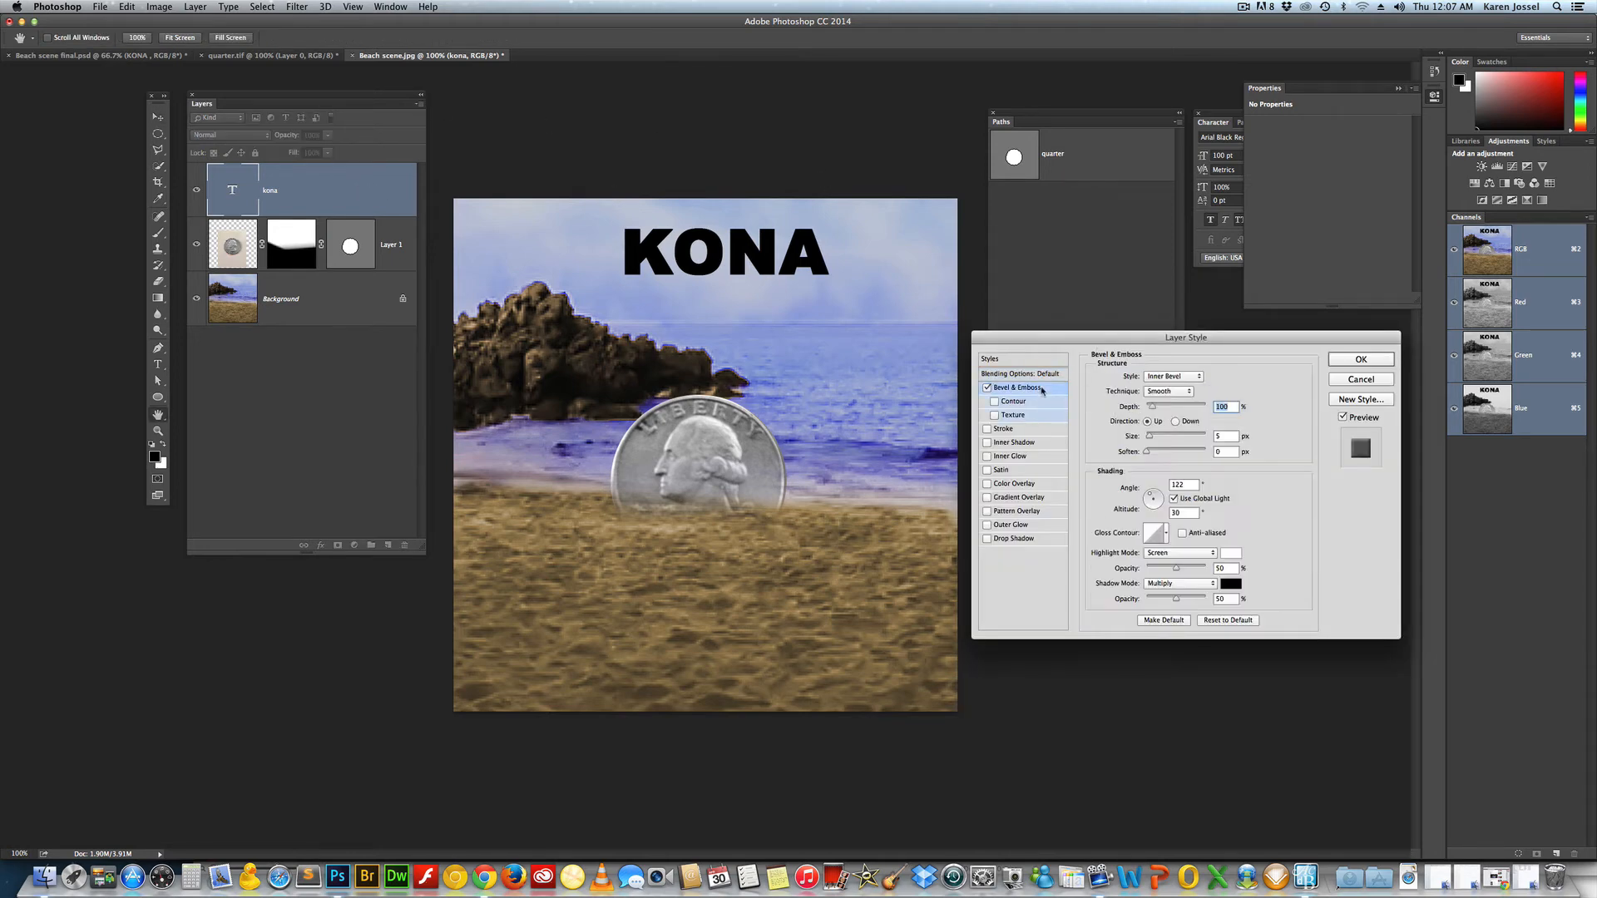
click(1161, 391)
click(1162, 401)
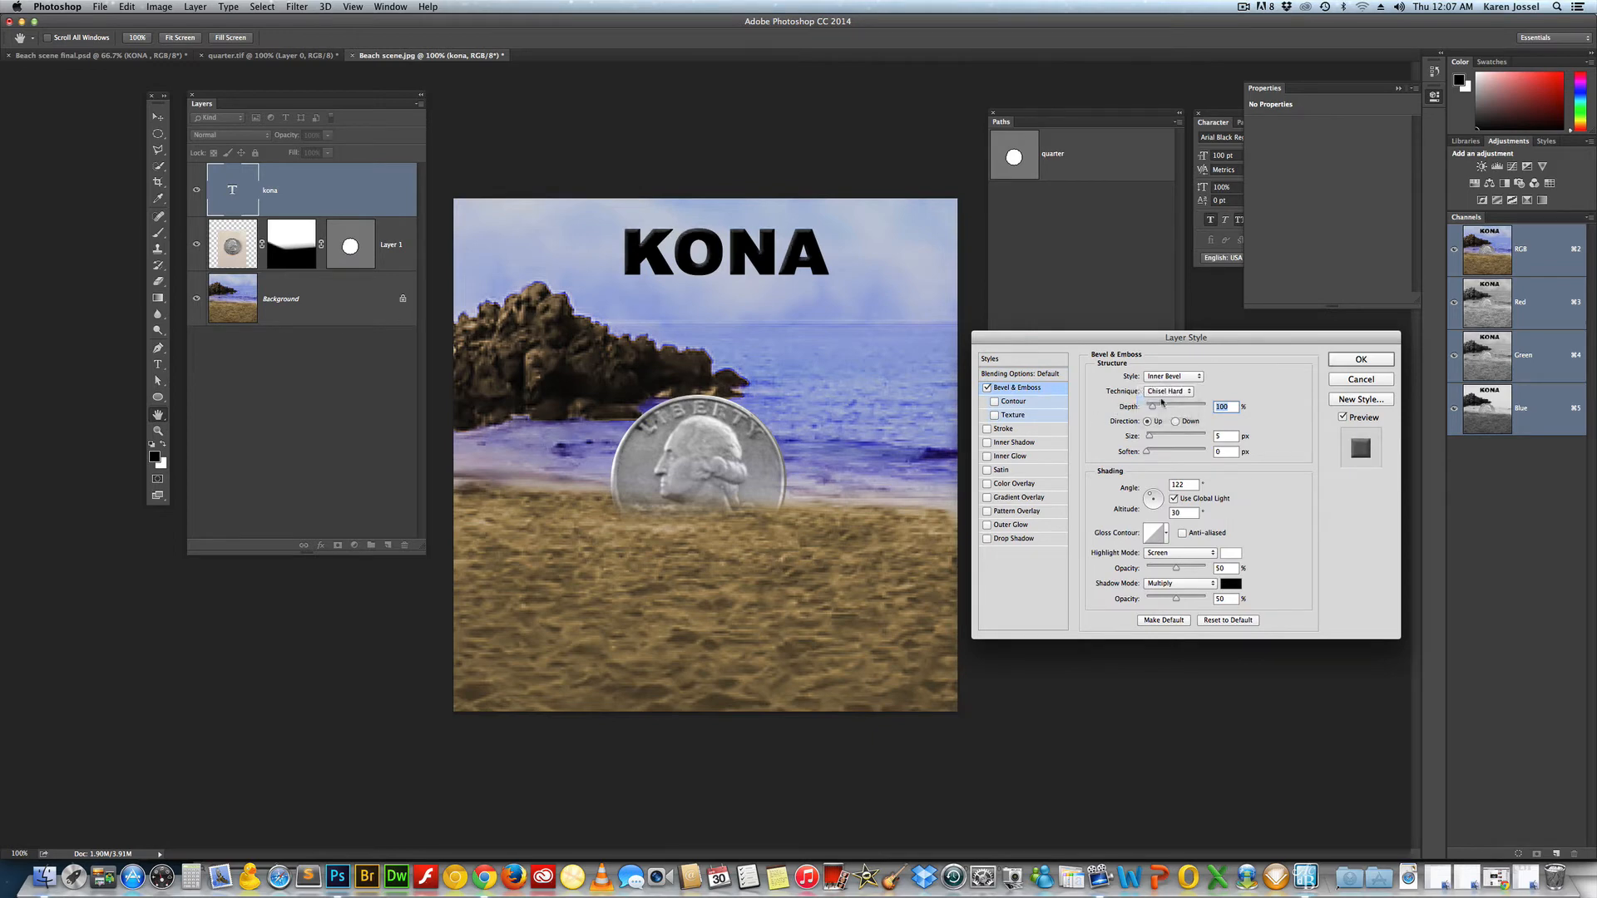
drag(1152, 409, 1159, 412)
- Add a drop shadow to the KONA text with angle 145°, distance 12 px, spread 19% and size 9 px
click(1036, 541)
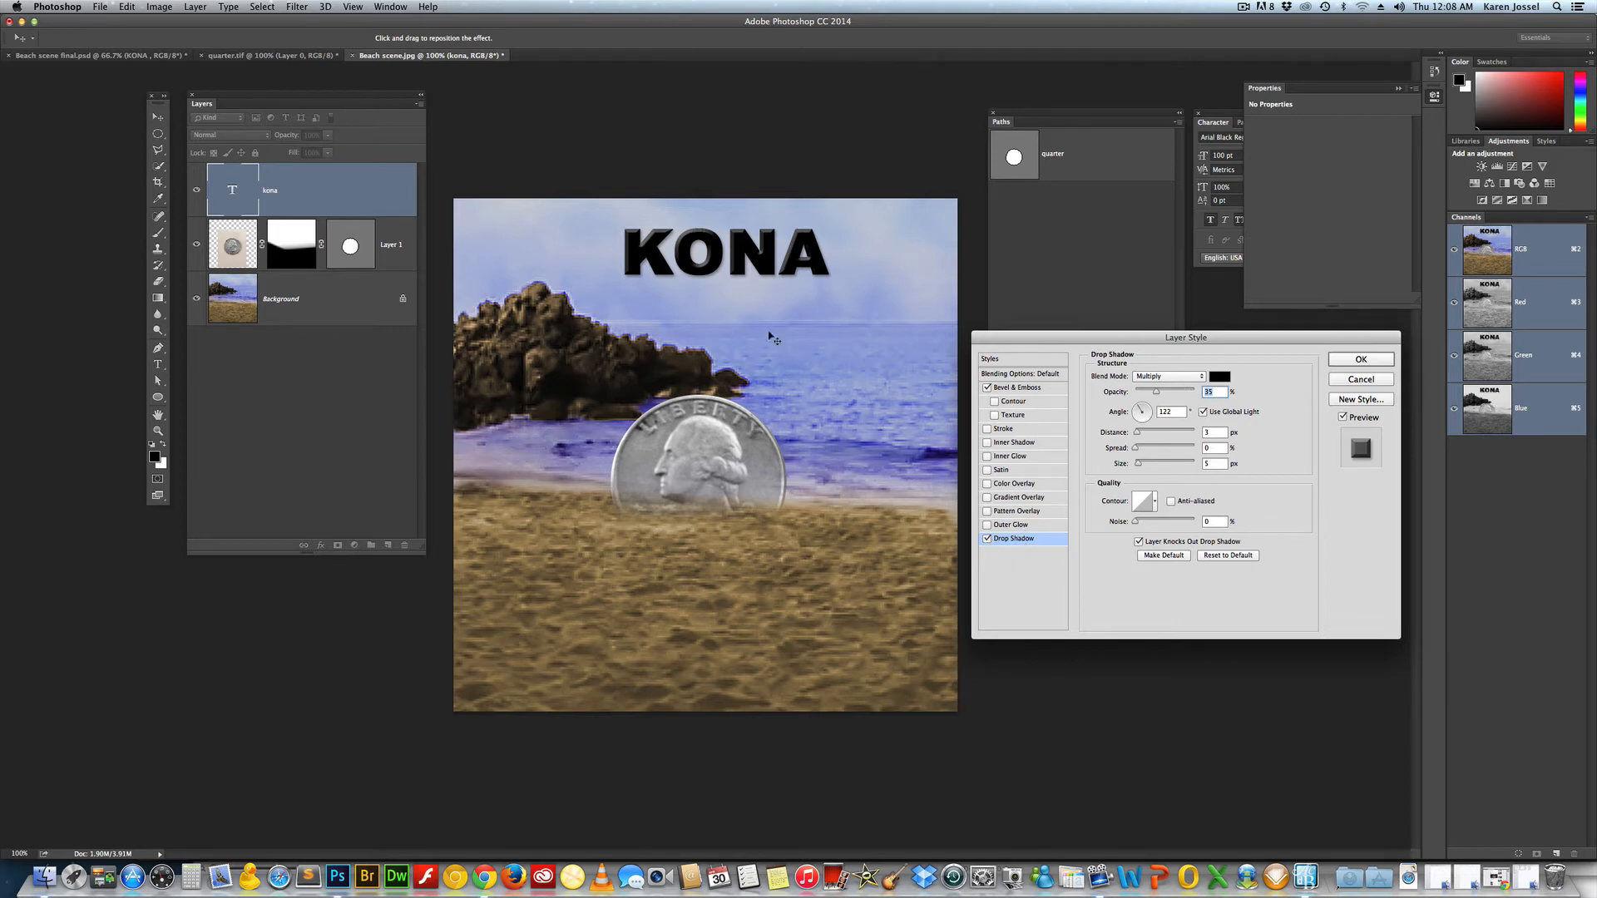
drag(749, 296, 754, 297)
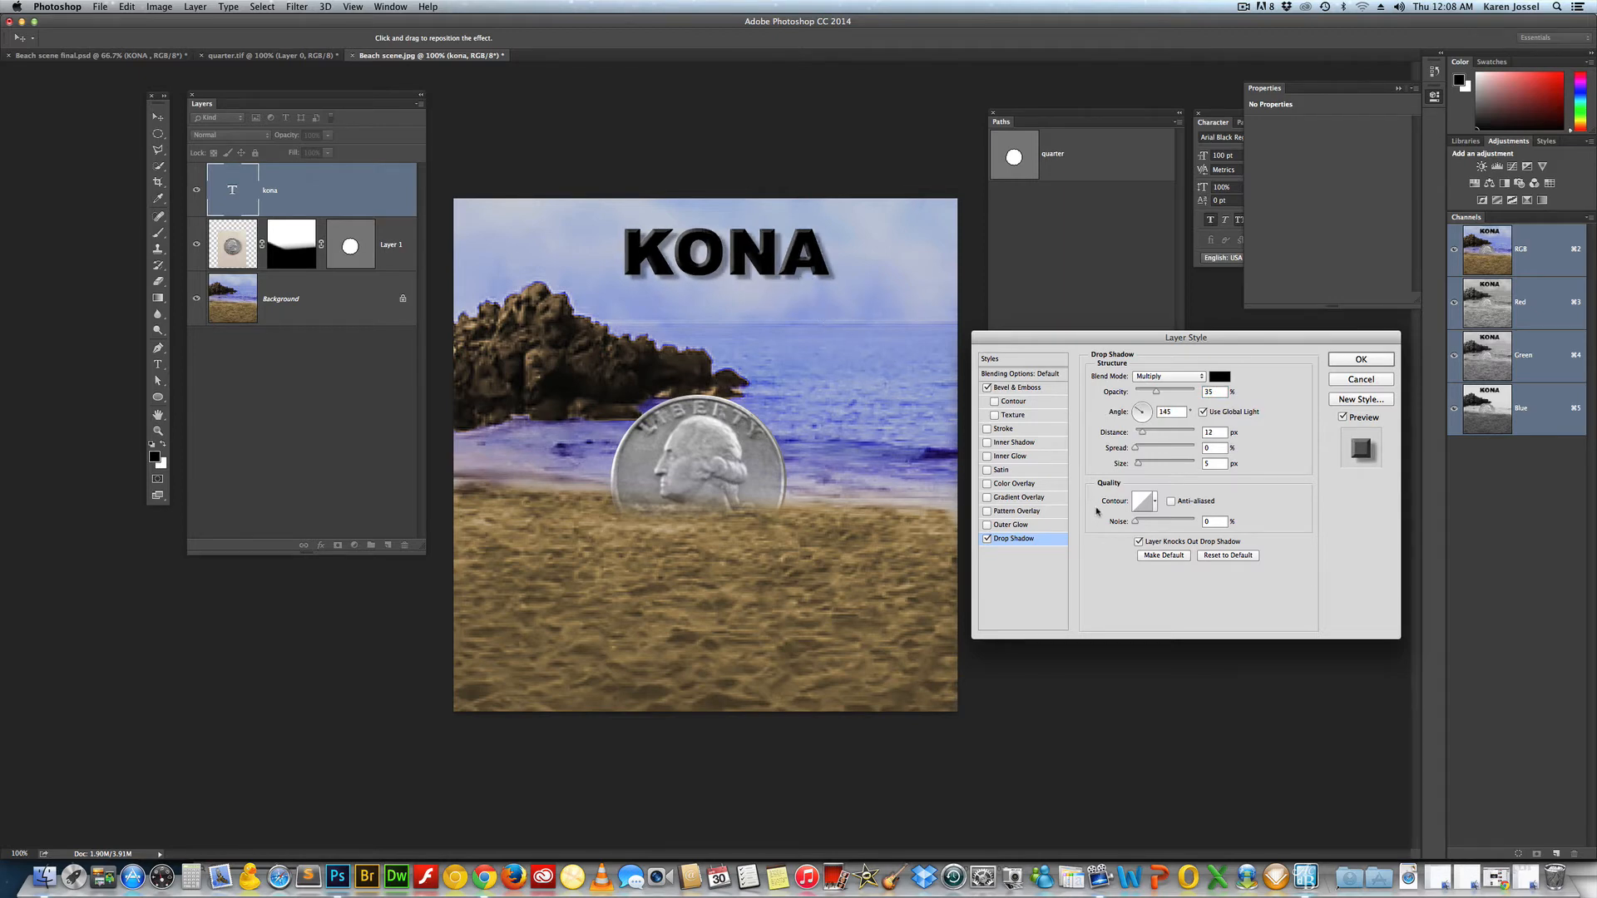
drag(1139, 466, 1141, 467)
drag(1137, 449, 1145, 447)
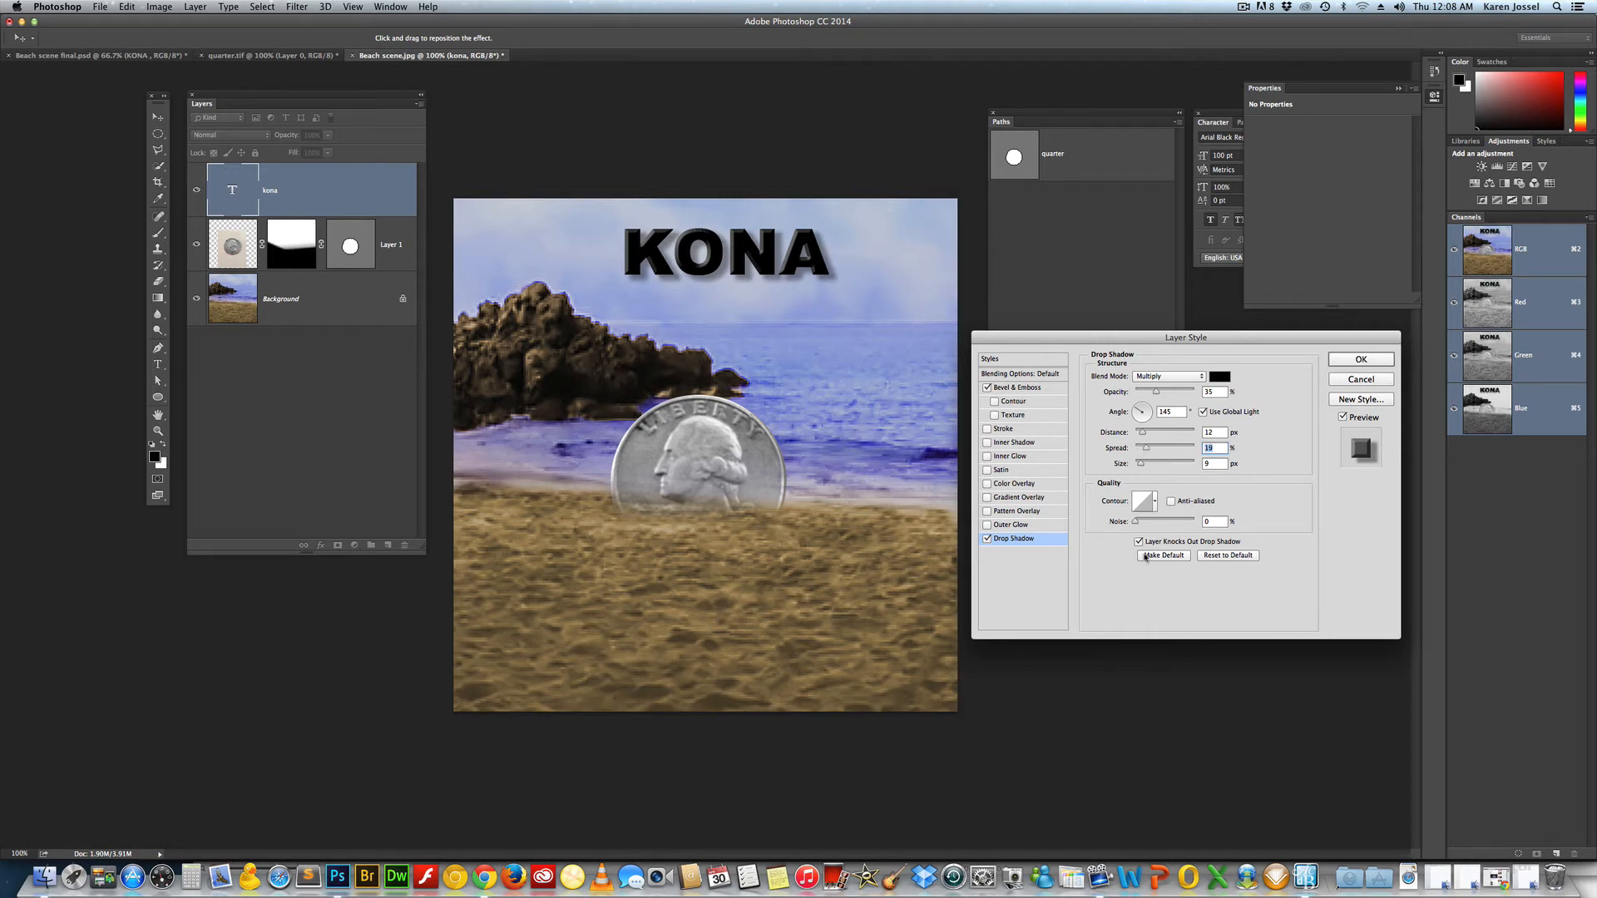
click(1343, 361)
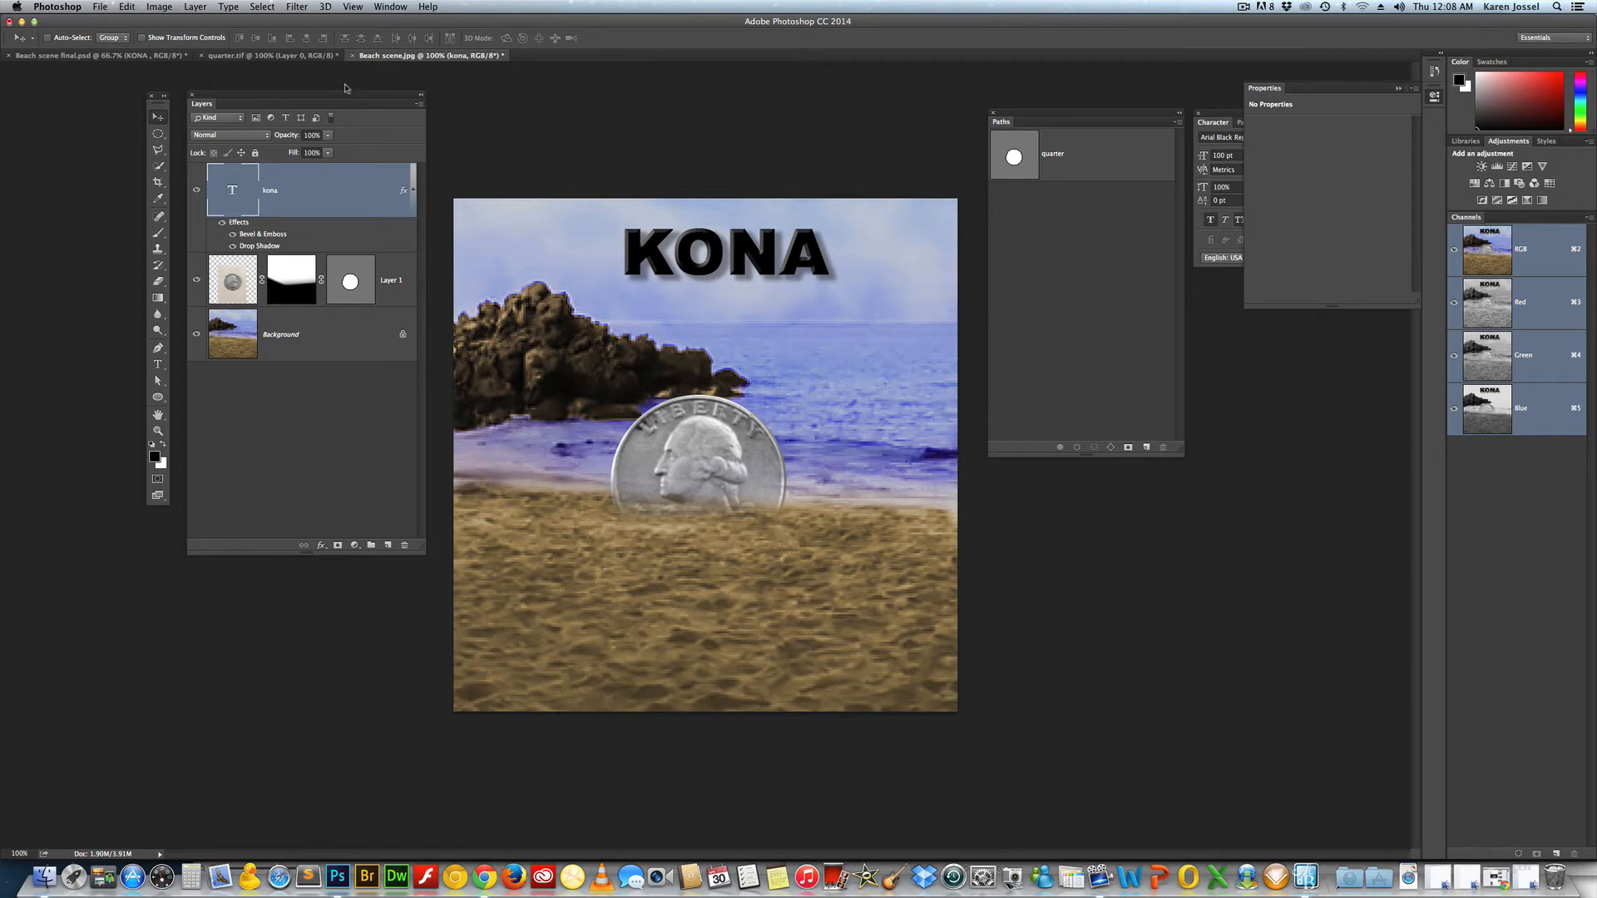
- Try reducing the styled KONA layer's opacity to about 27%, and return it to 100%
click(328, 135)
drag(333, 151, 283, 150)
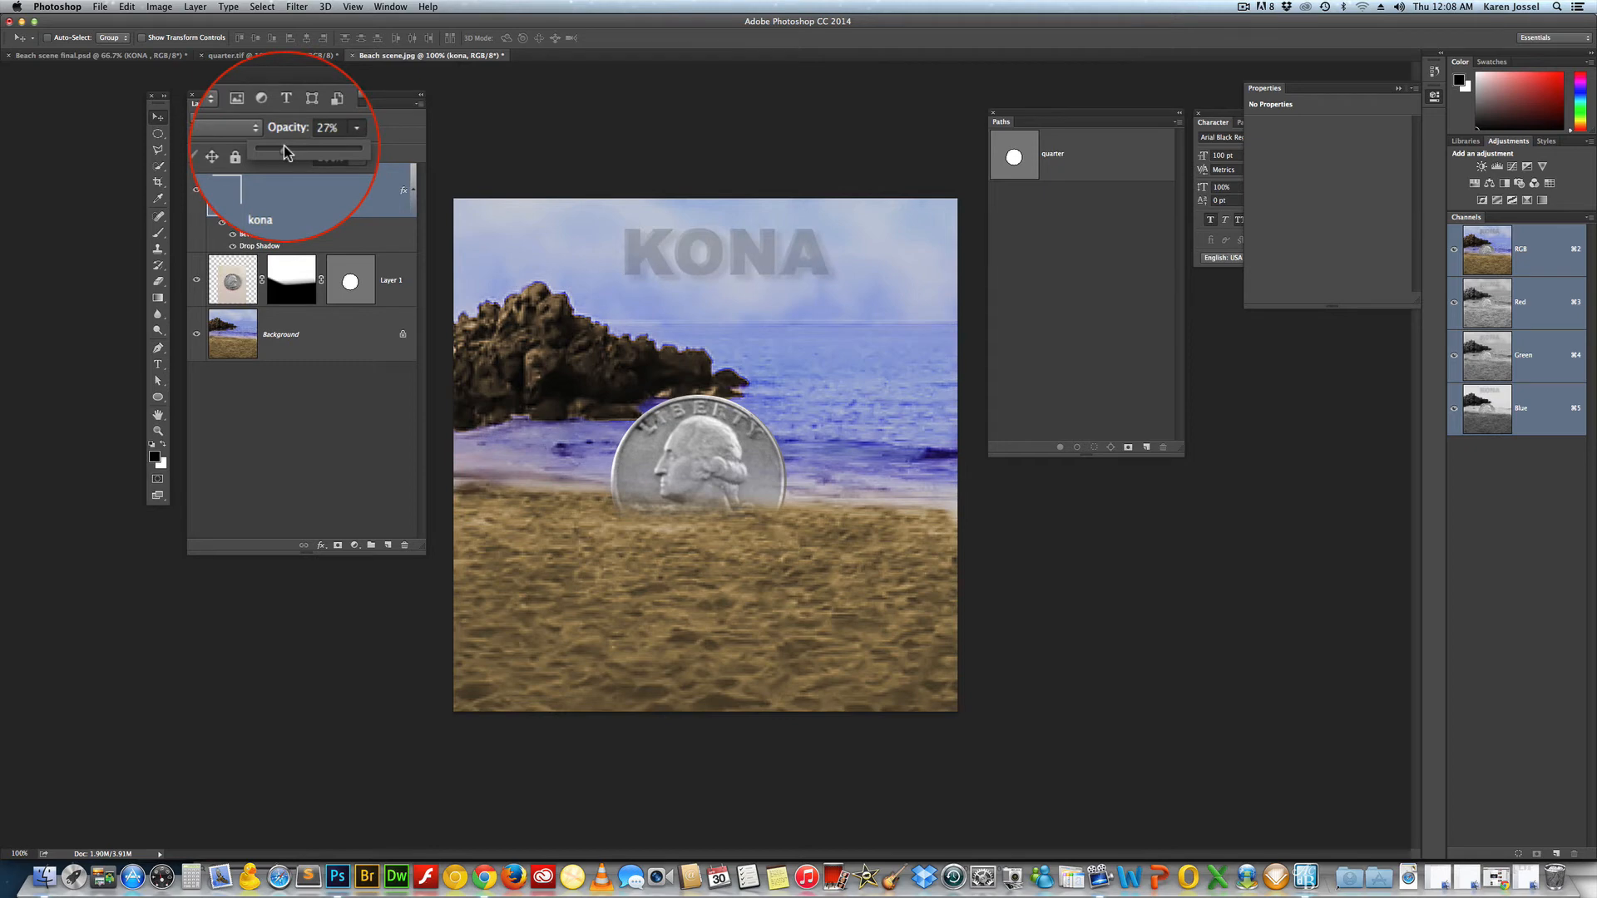
drag(283, 146, 352, 137)
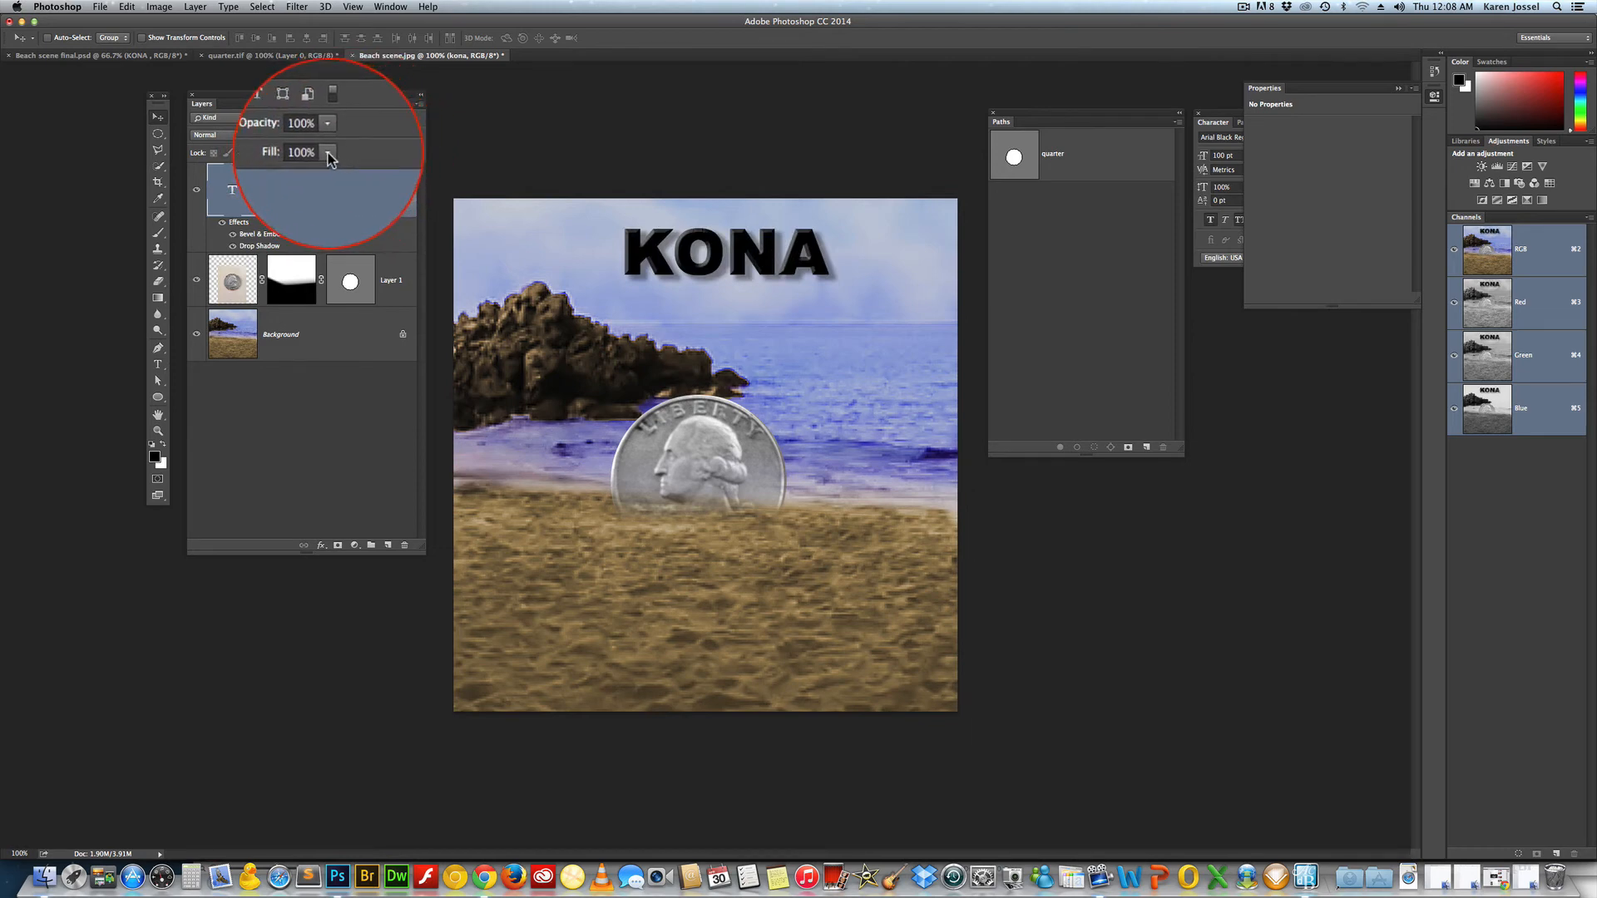
- Set the KONA layer's fill to 0%, hiding the black letters while keeping the bevel and shadow effects
click(328, 162)
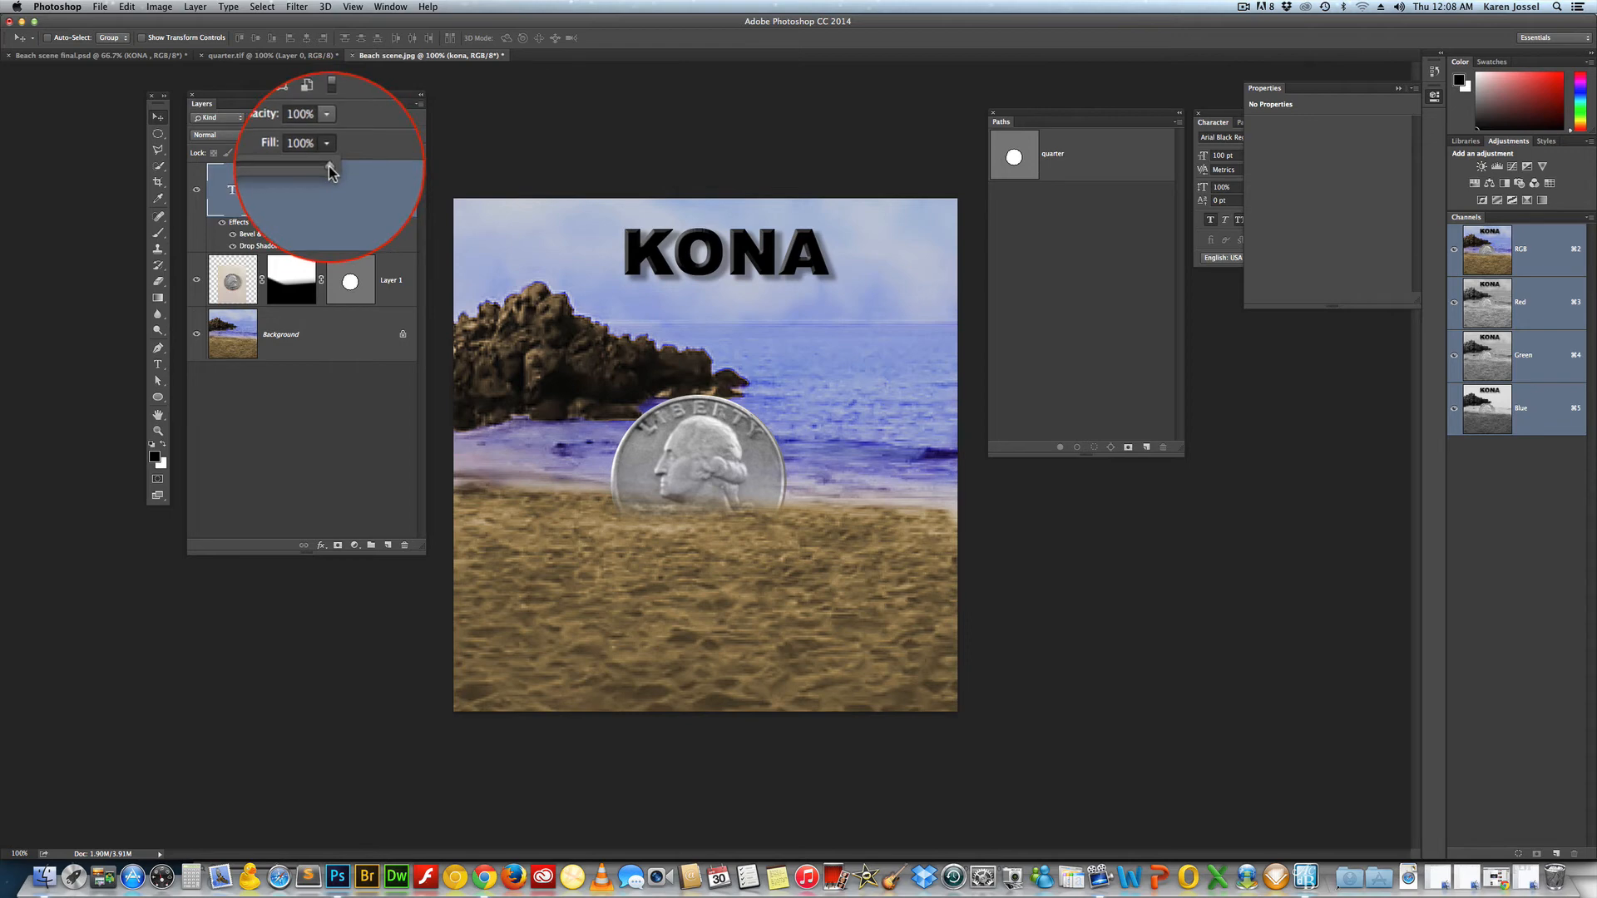
drag(328, 166, 326, 168)
drag(330, 171, 263, 163)
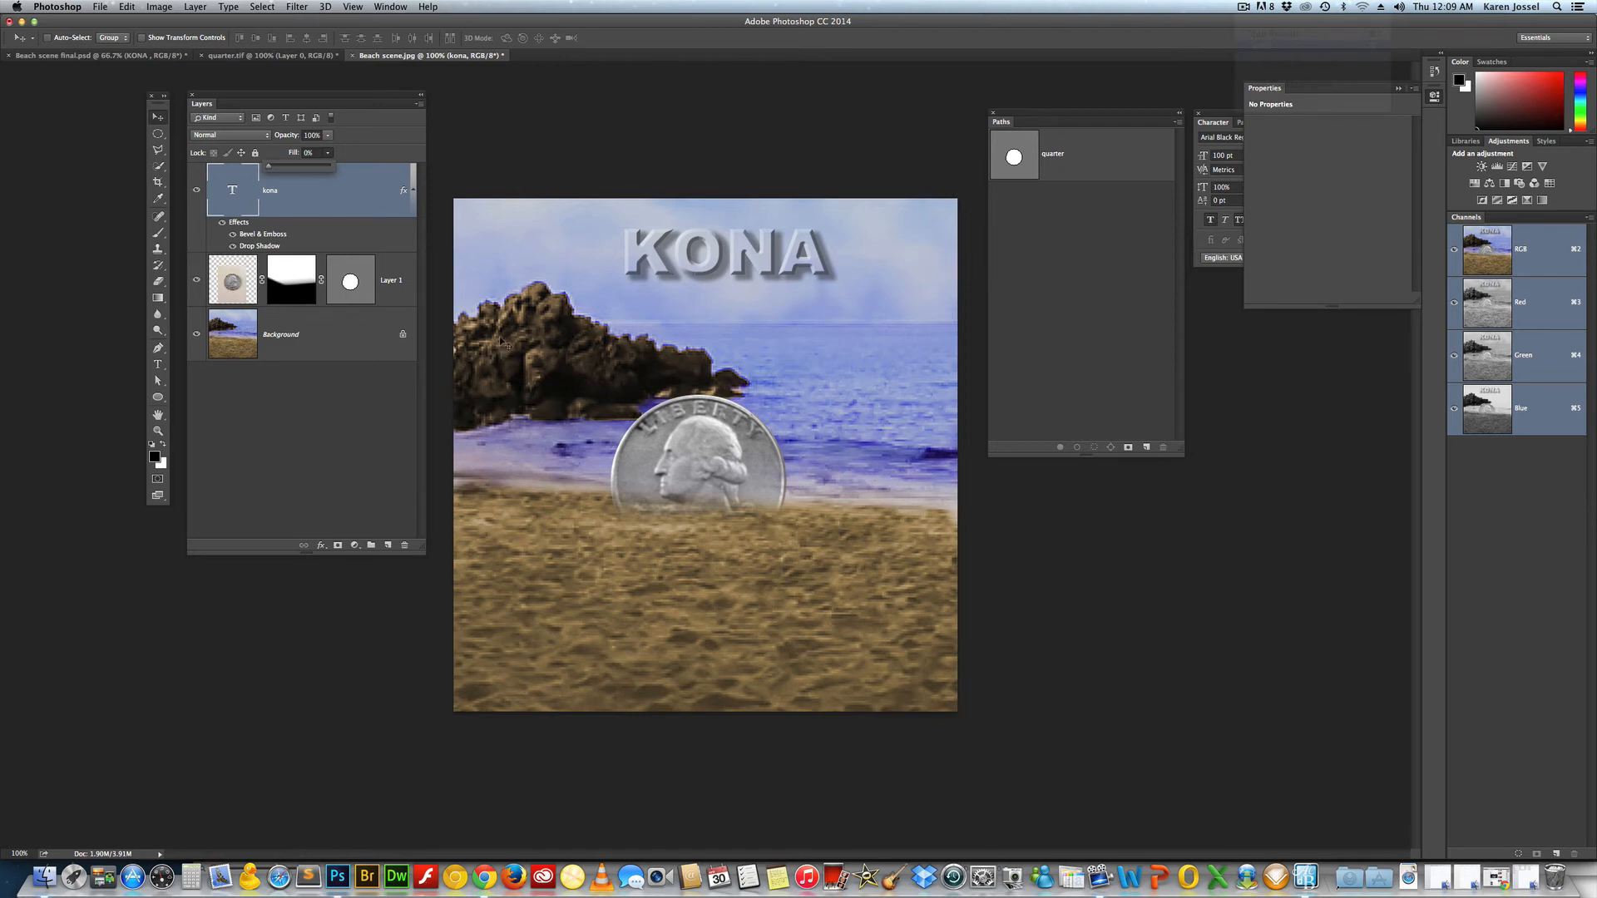
- Add a drop shadow to the quarter on Layer 1 without global light: angle -175°, distance 44 px, spread 16%, size 21 px
click(391, 284)
click(391, 285)
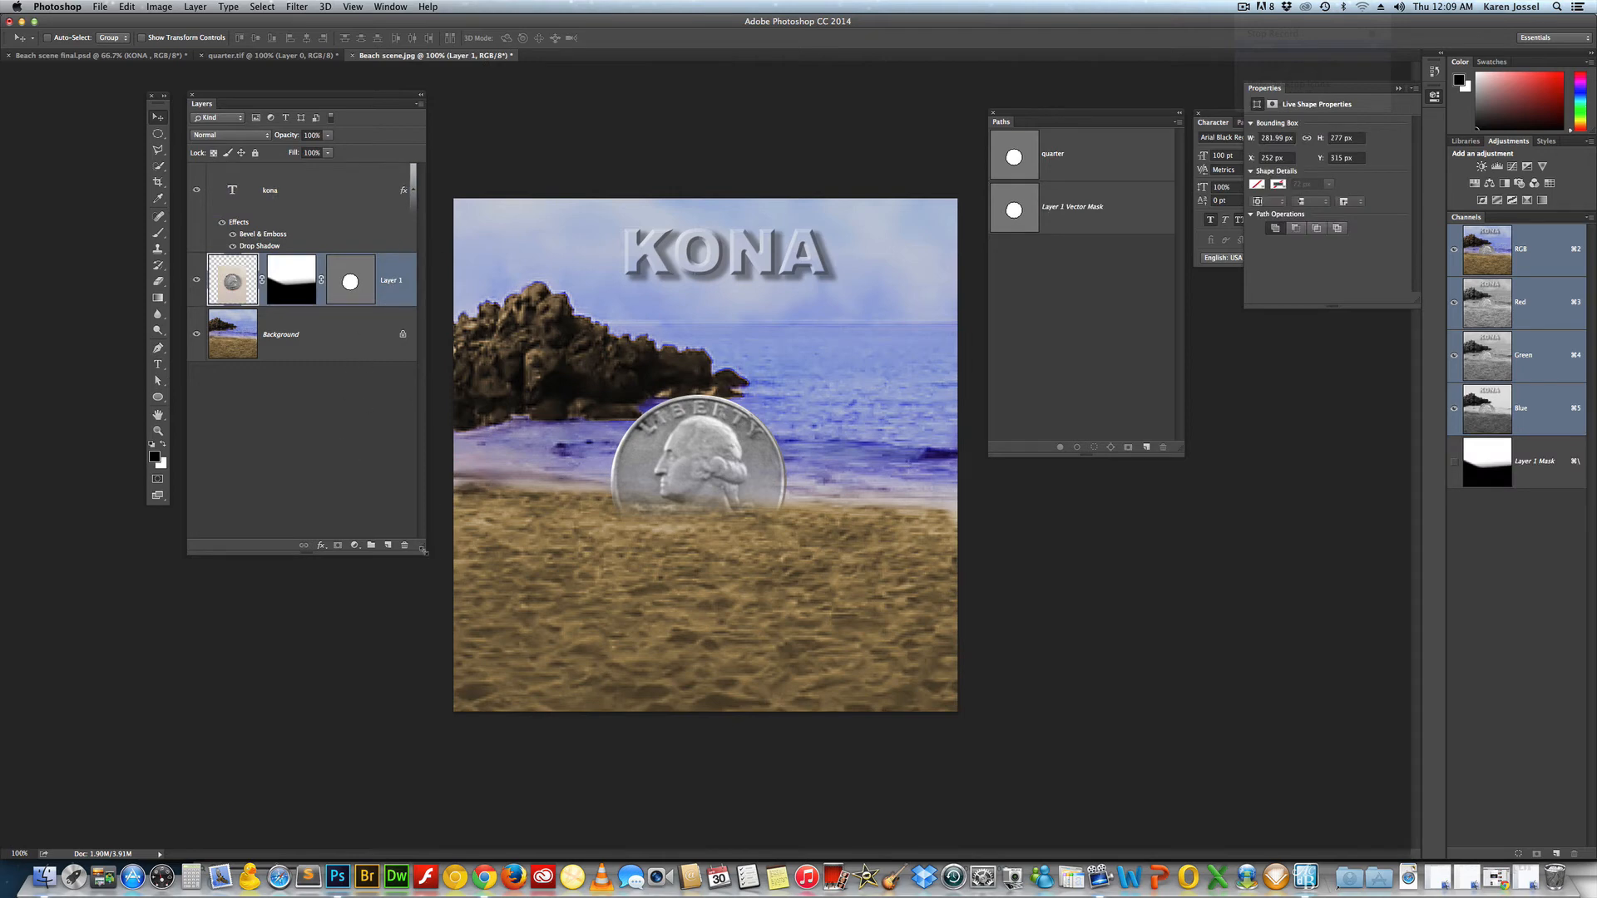
mouse_move(422, 550)
mouse_down()
mouse_move(843, 614)
mouse_move(339, 520)
mouse_move(419, 544)
mouse_up()
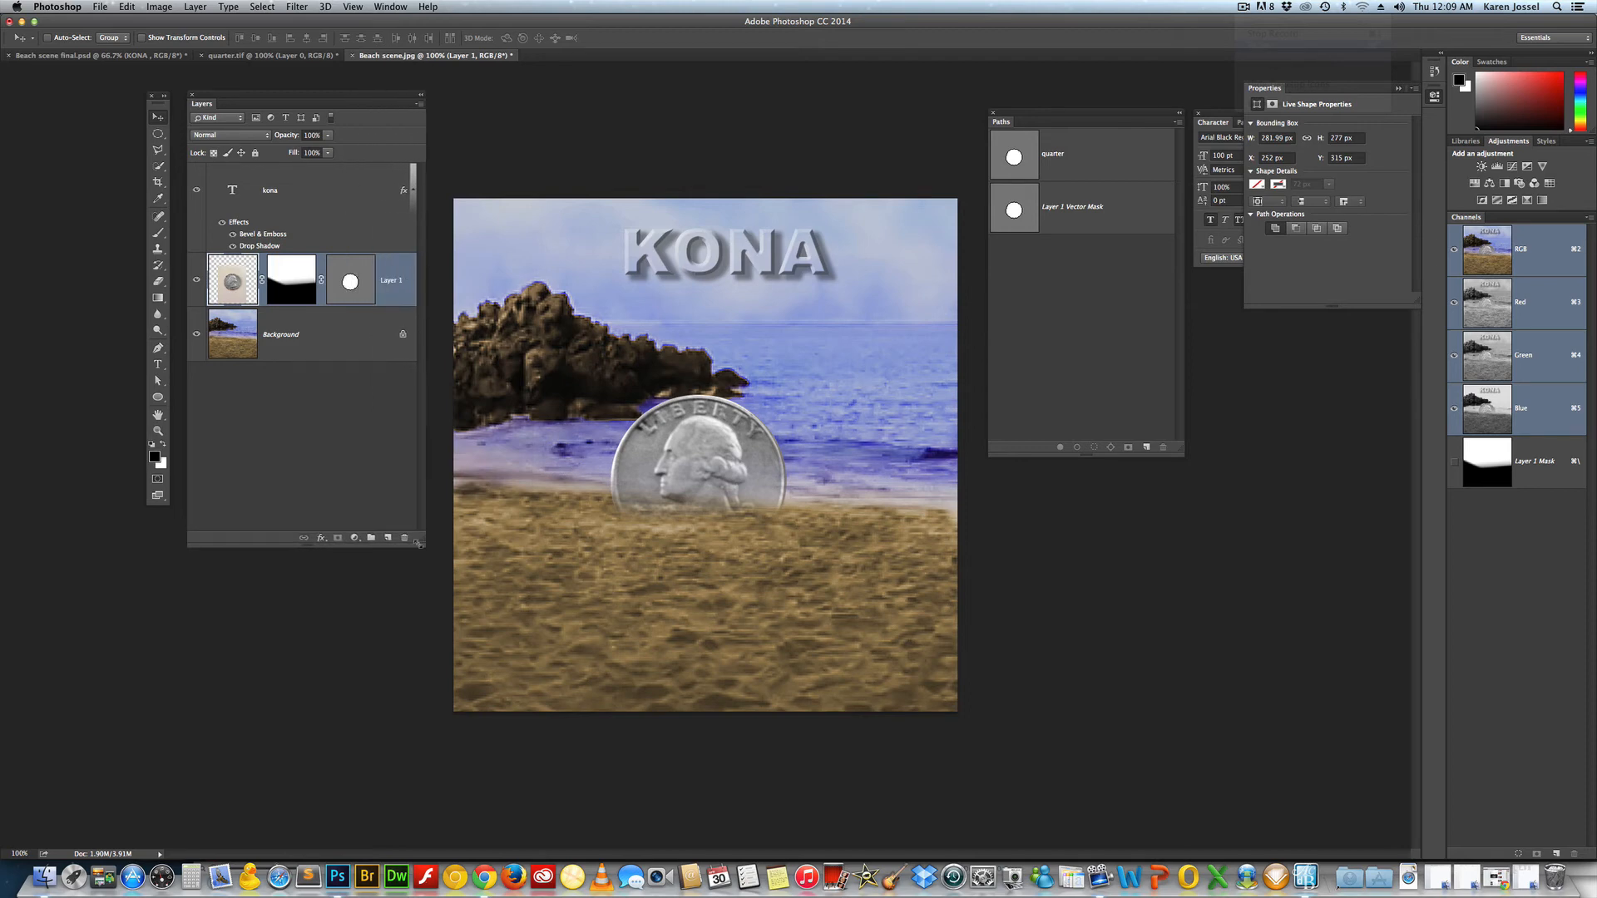
click(321, 538)
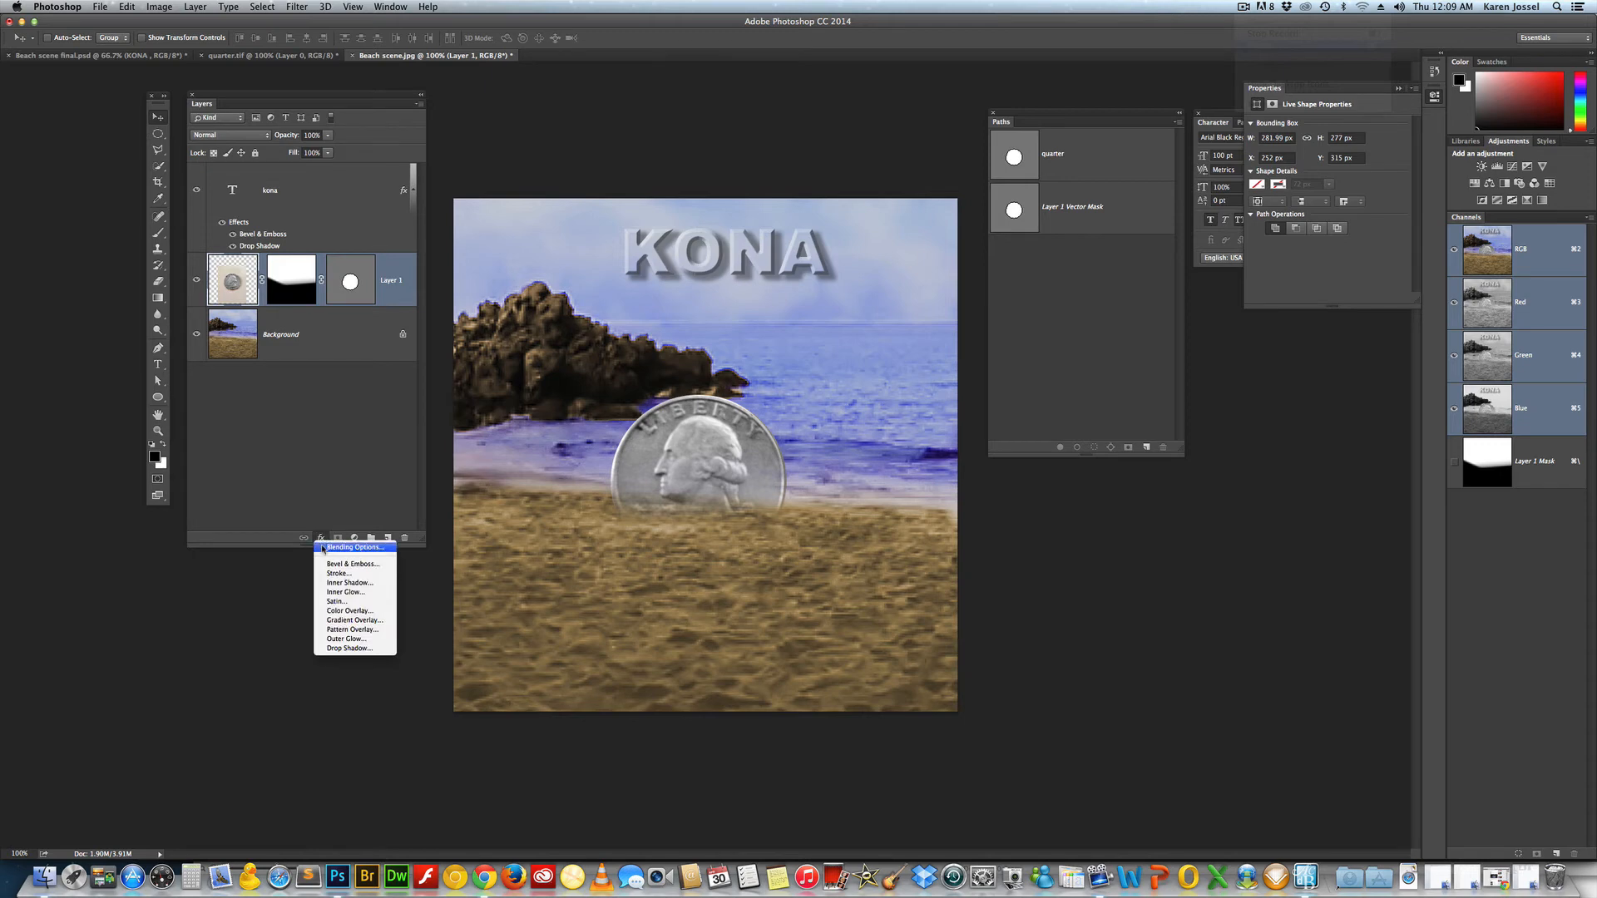
click(337, 649)
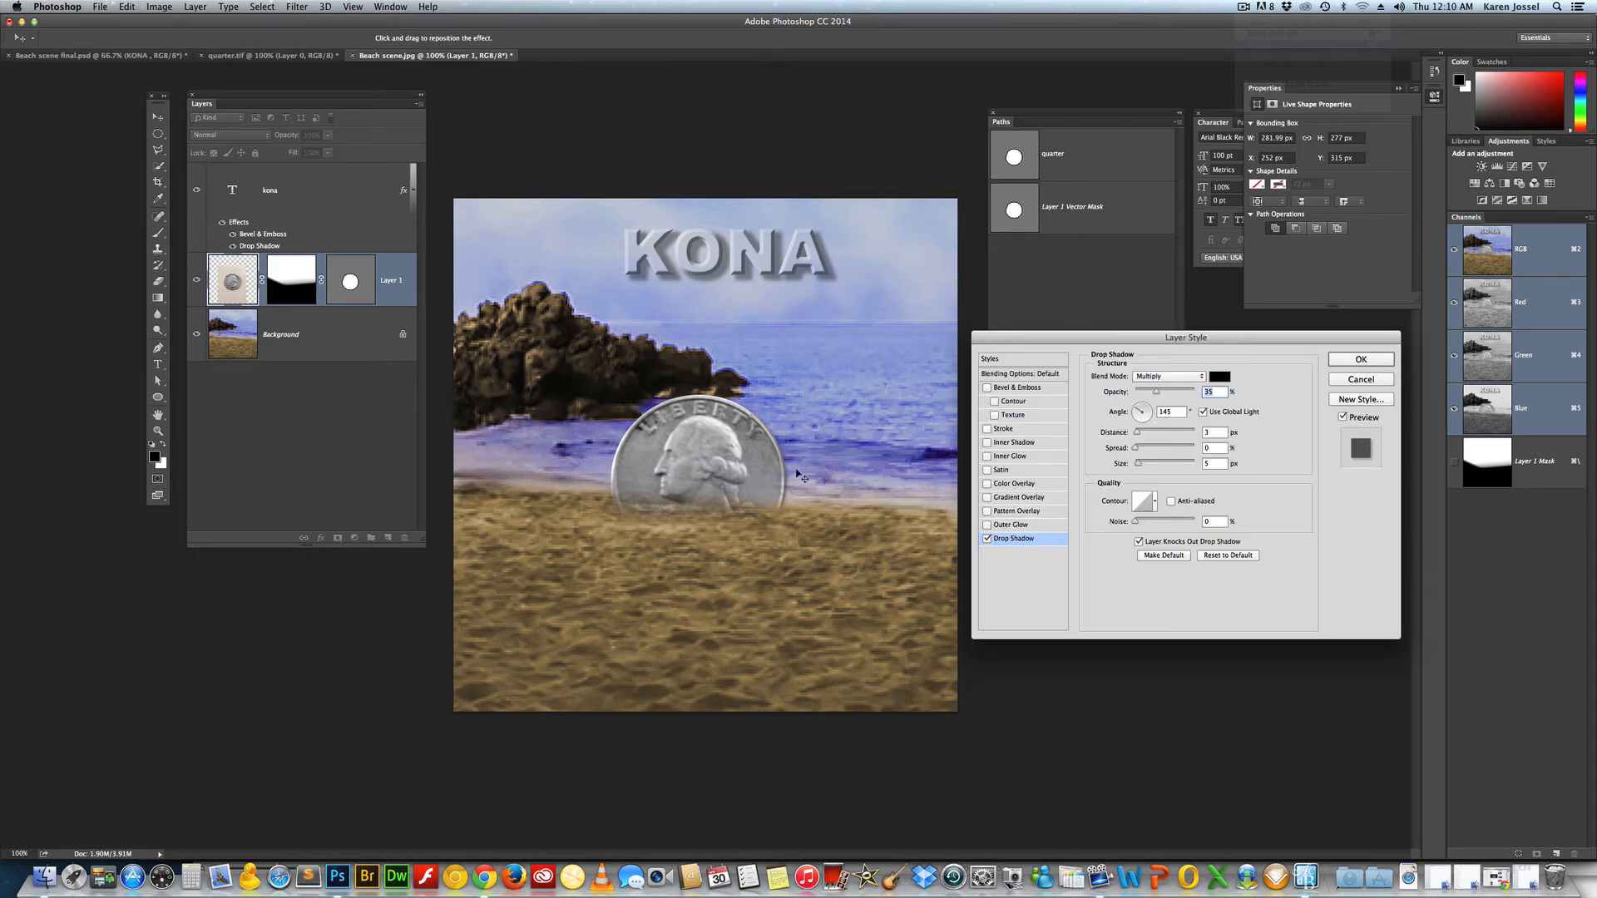
drag(796, 476, 797, 471)
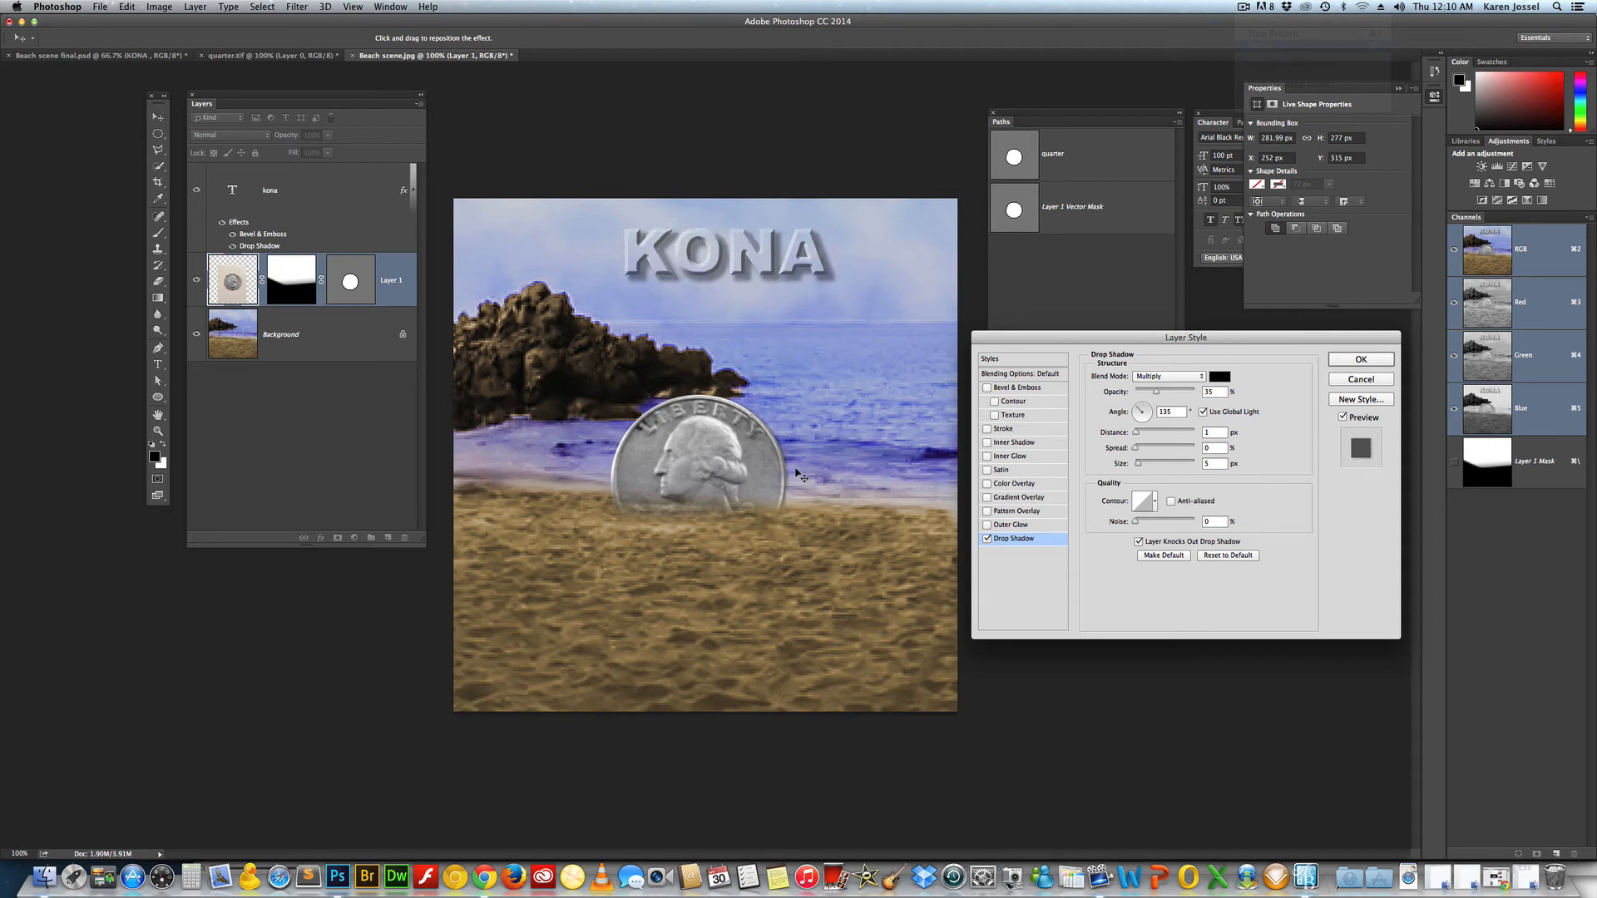
click(1203, 413)
drag(817, 445, 834, 437)
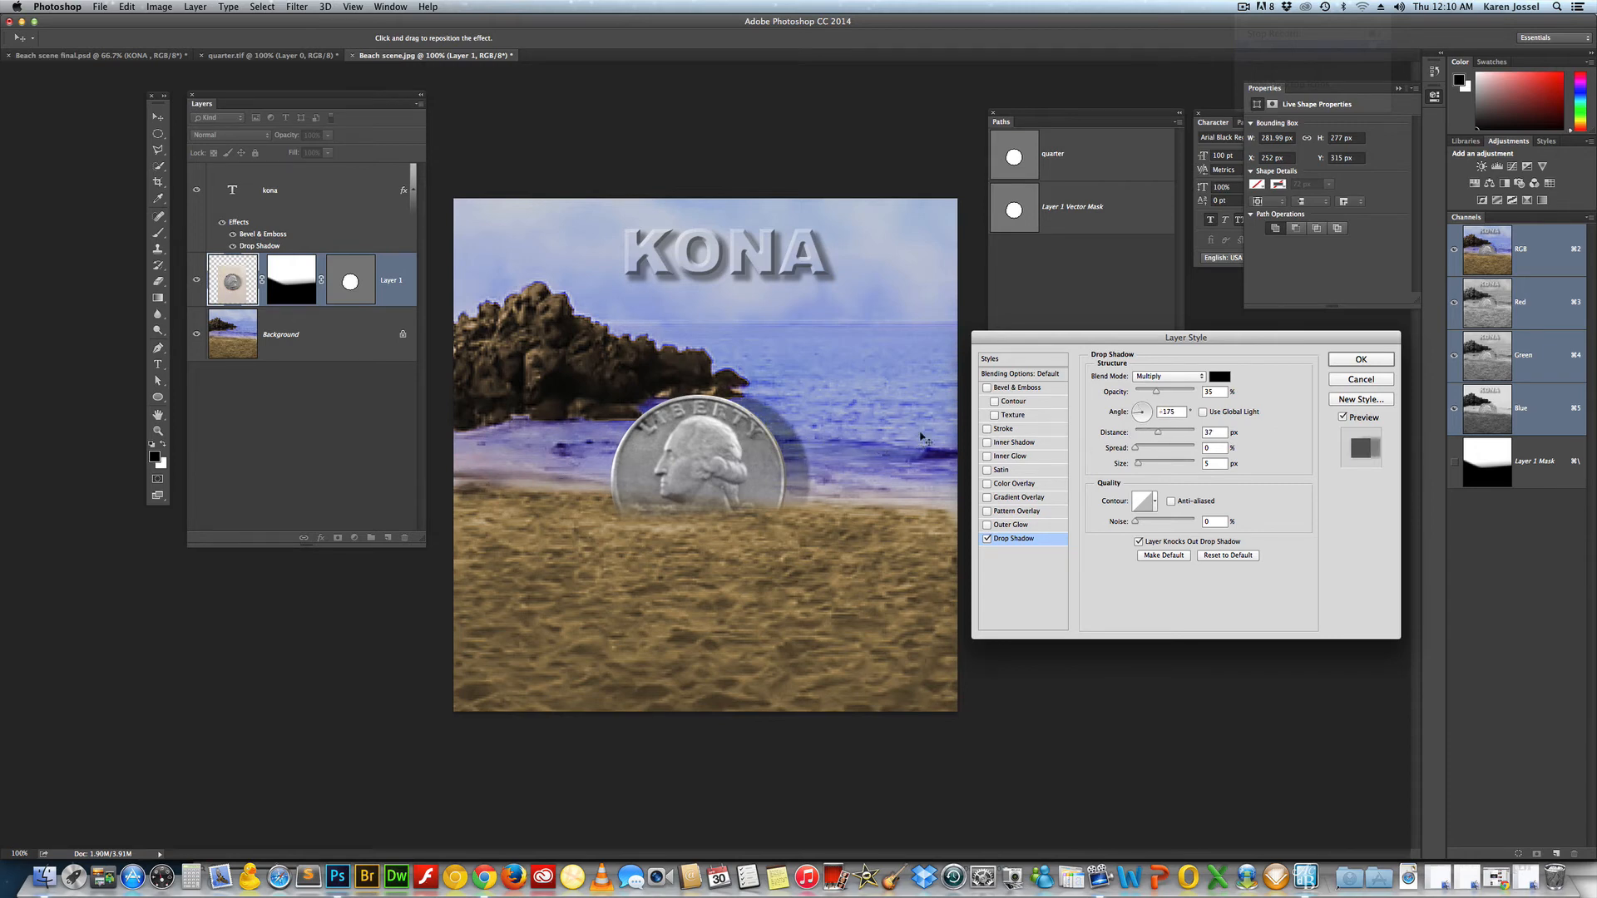
drag(1138, 452, 1144, 467)
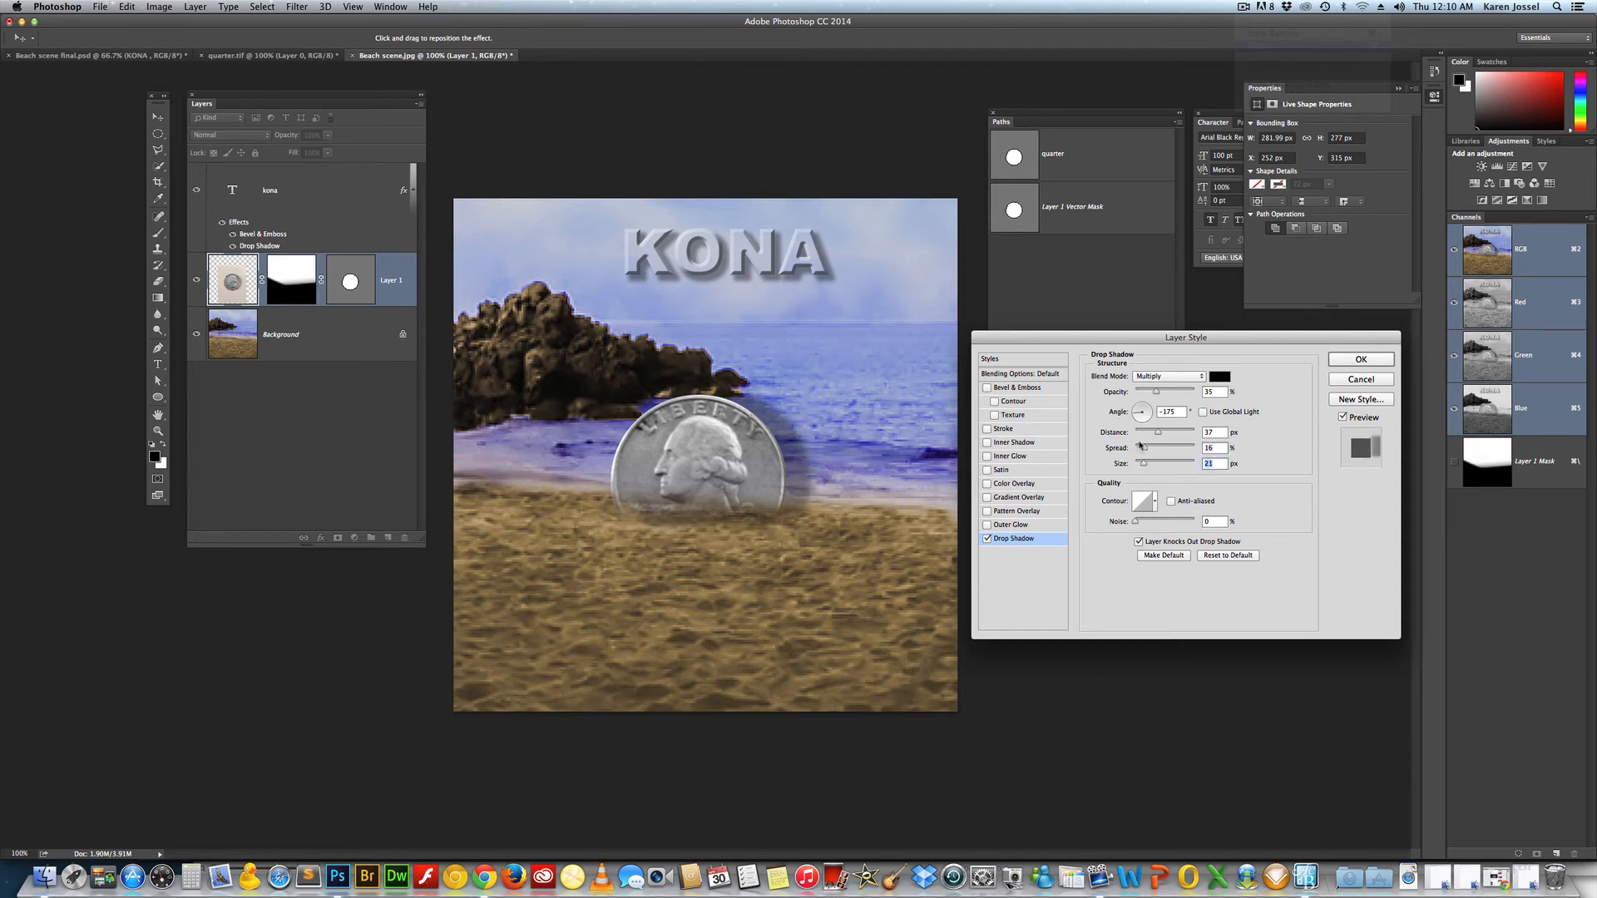
drag(1159, 432, 1163, 434)
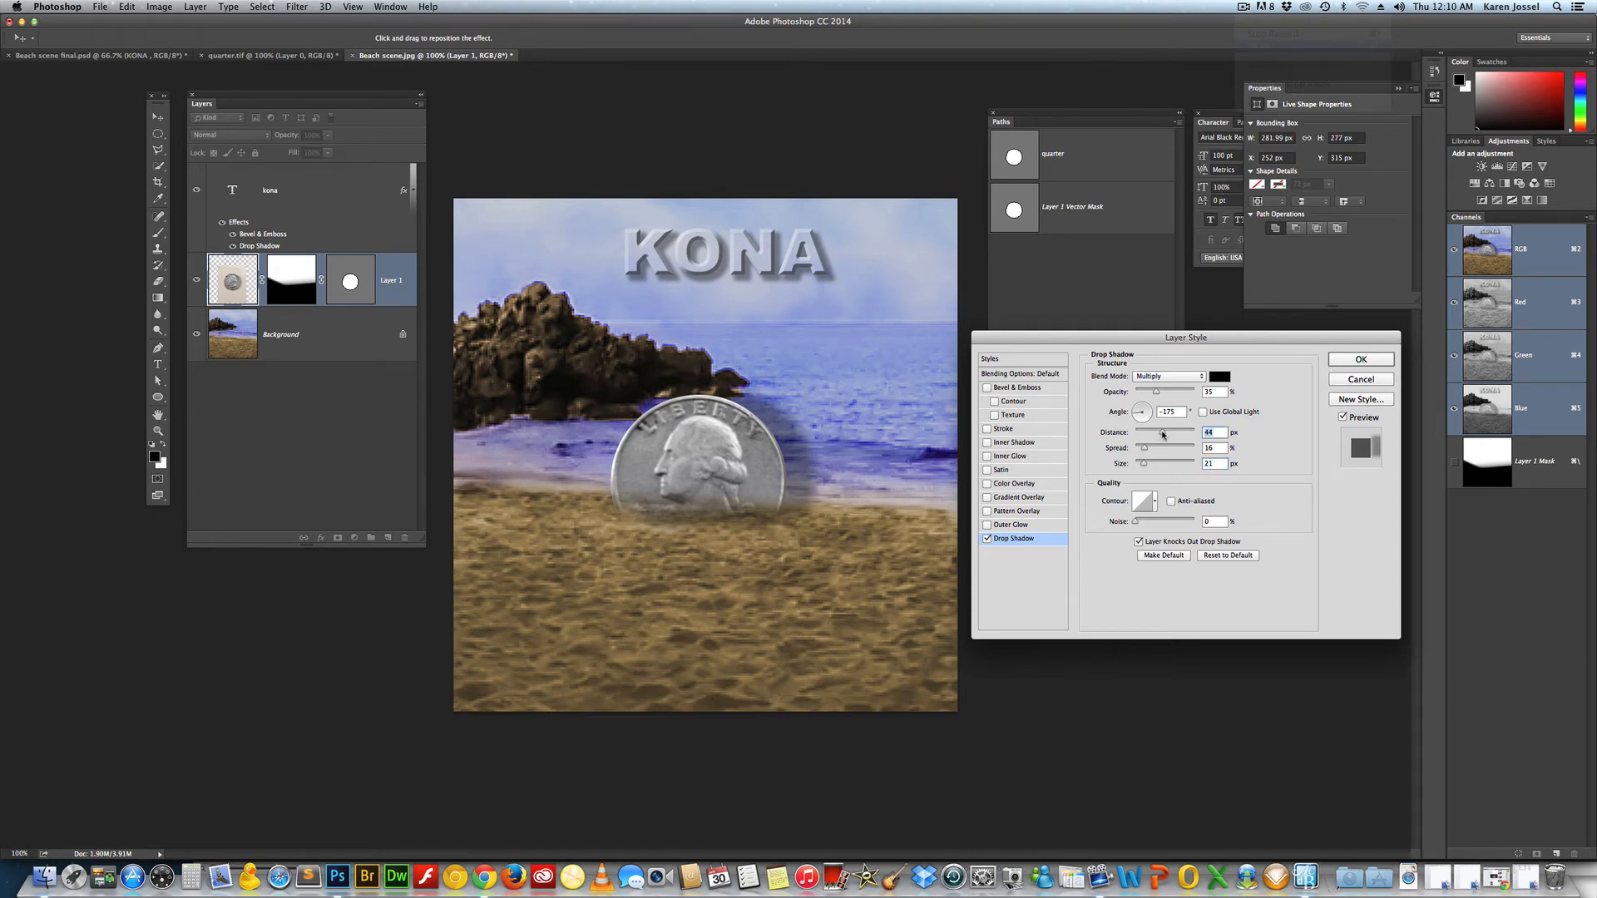
click(1337, 361)
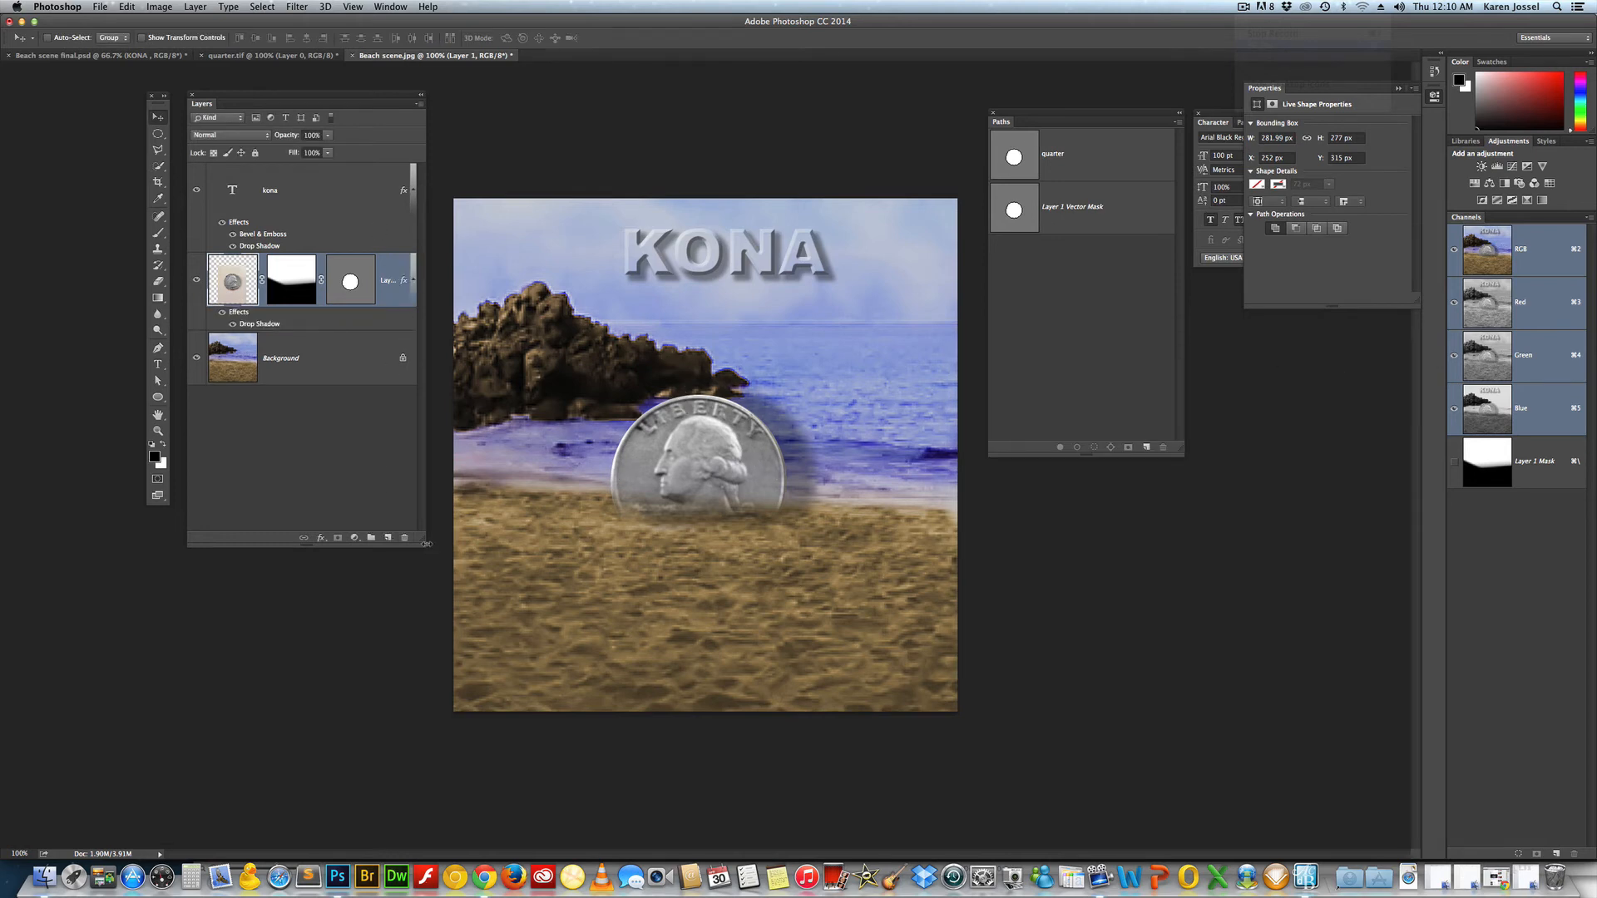
- Convert the quarter's drop shadow effect into its own separate layer, and suppress future warnings about effects that layers cannot reproduce
drag(436, 542, 559, 574)
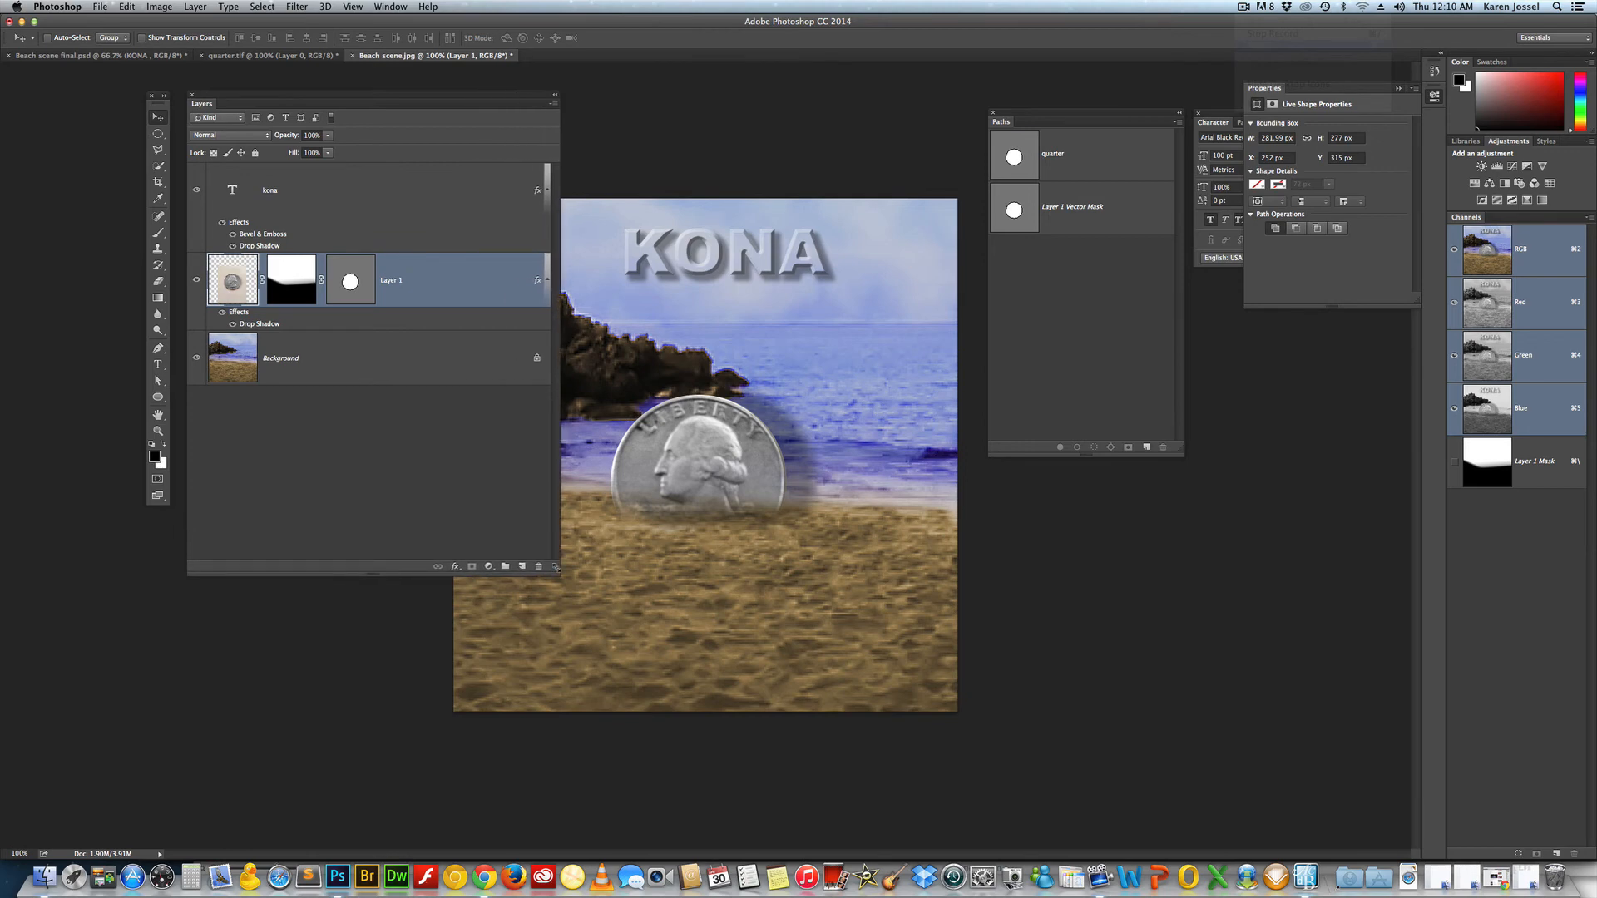
right_click(263, 324)
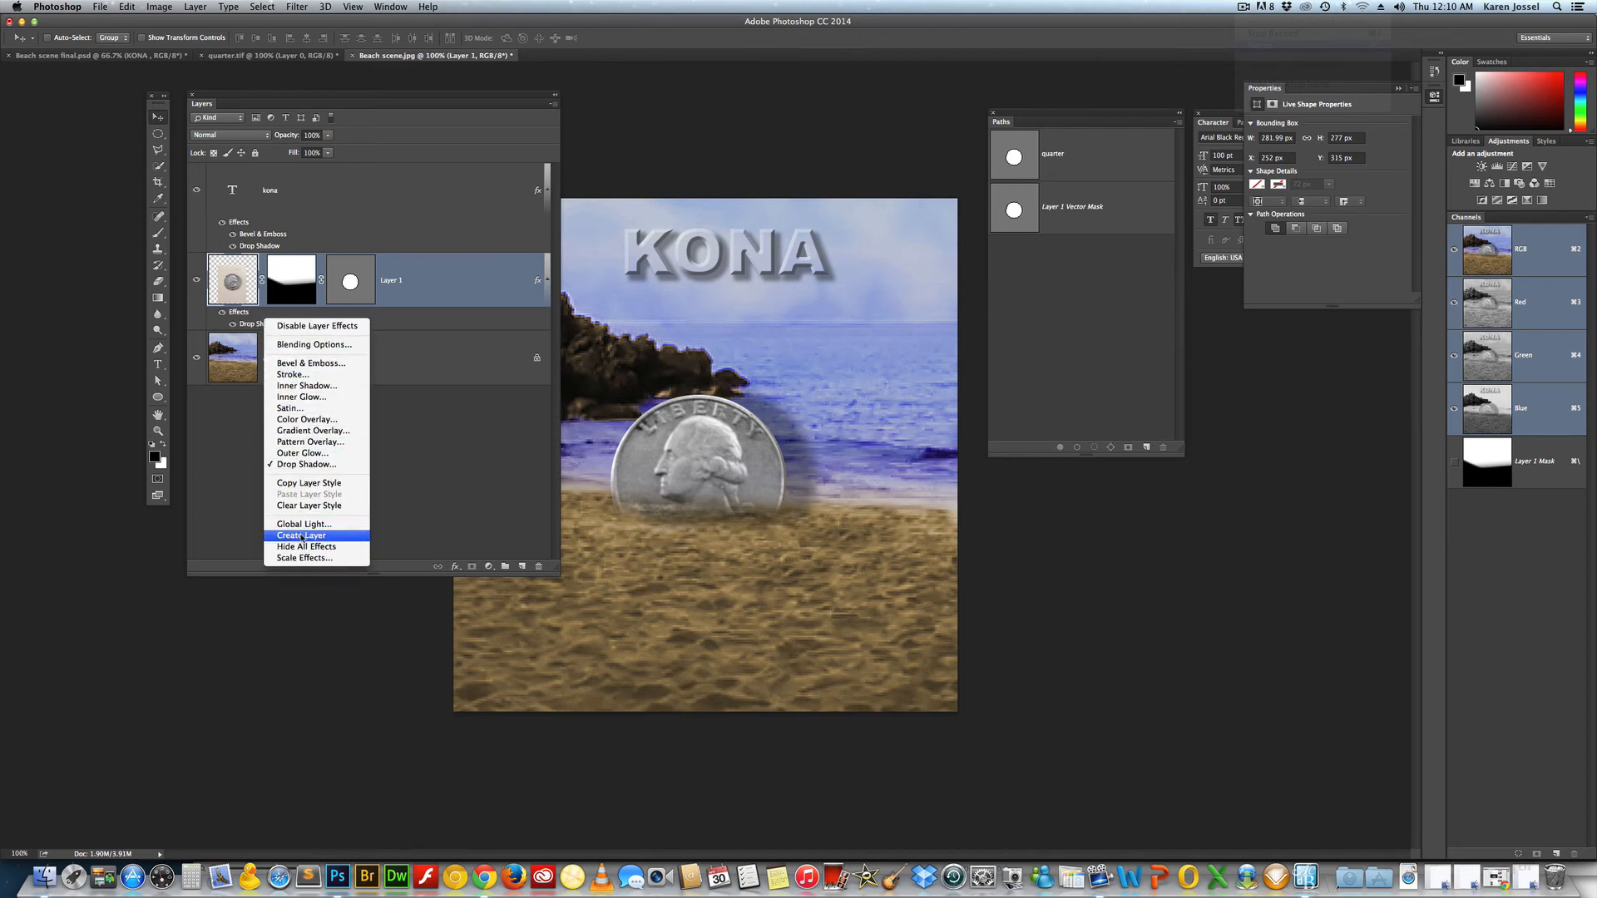
right_click(255, 322)
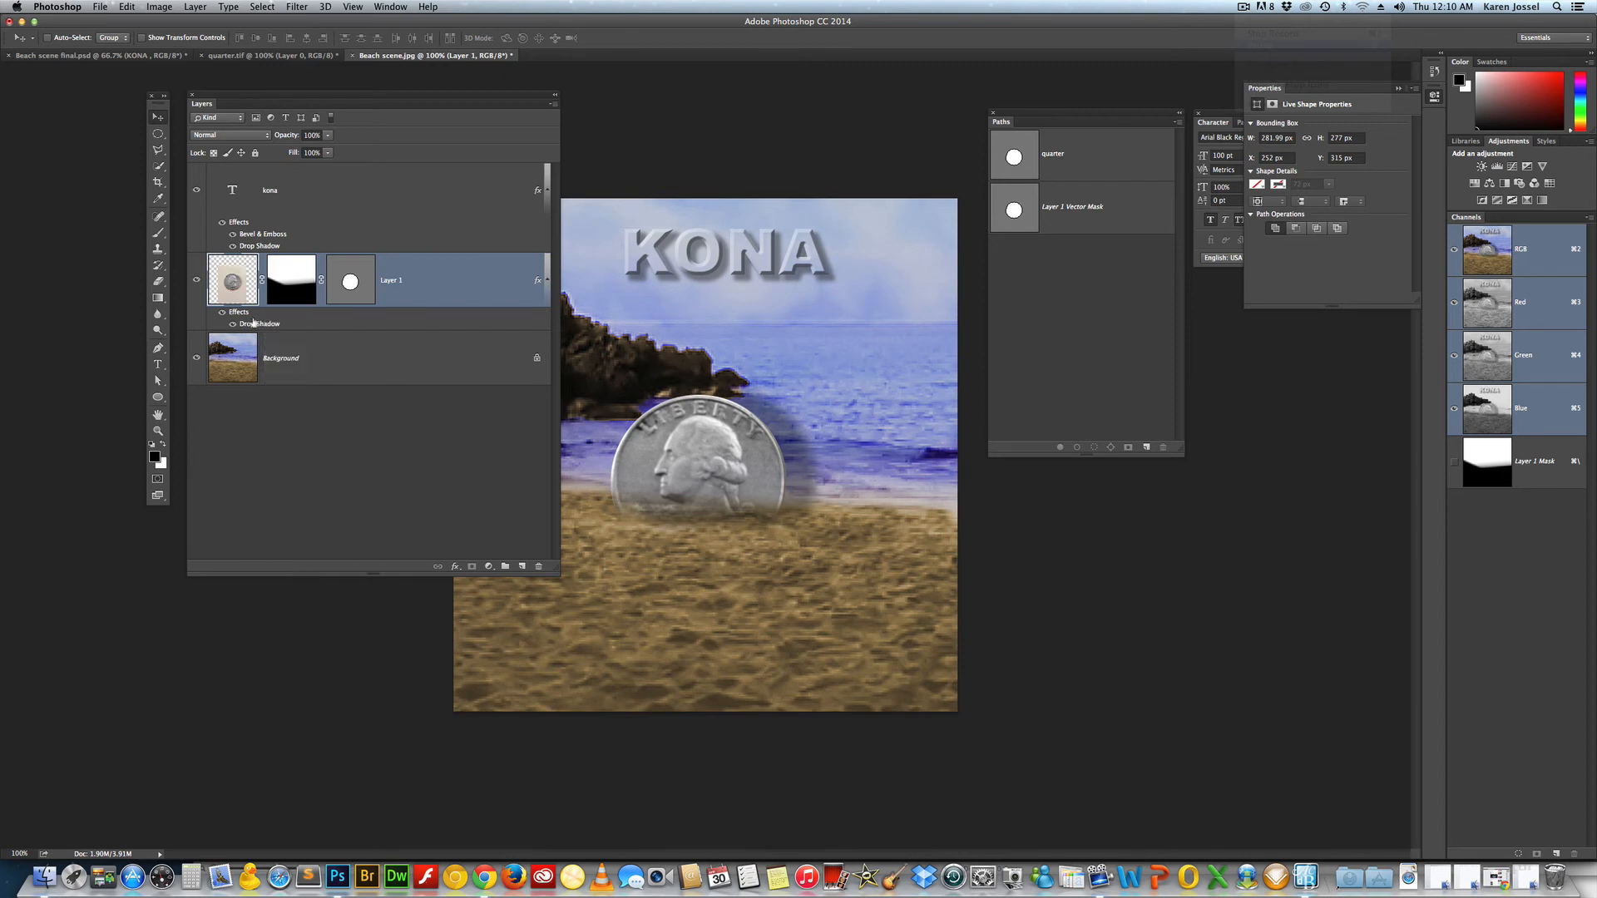
right_click(255, 323)
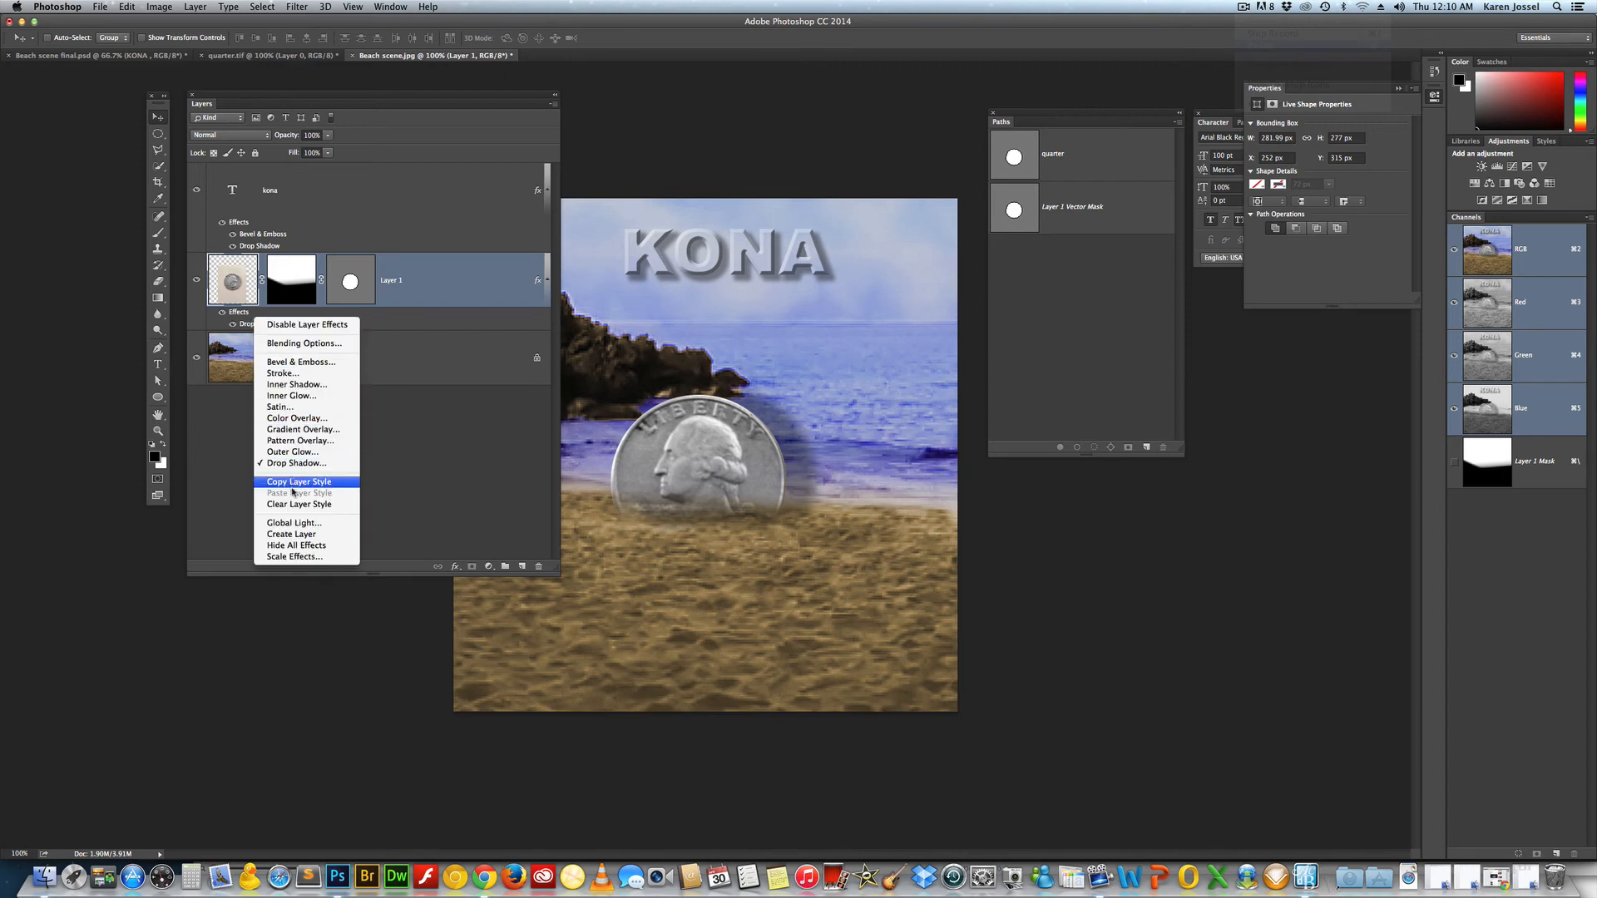
click(293, 534)
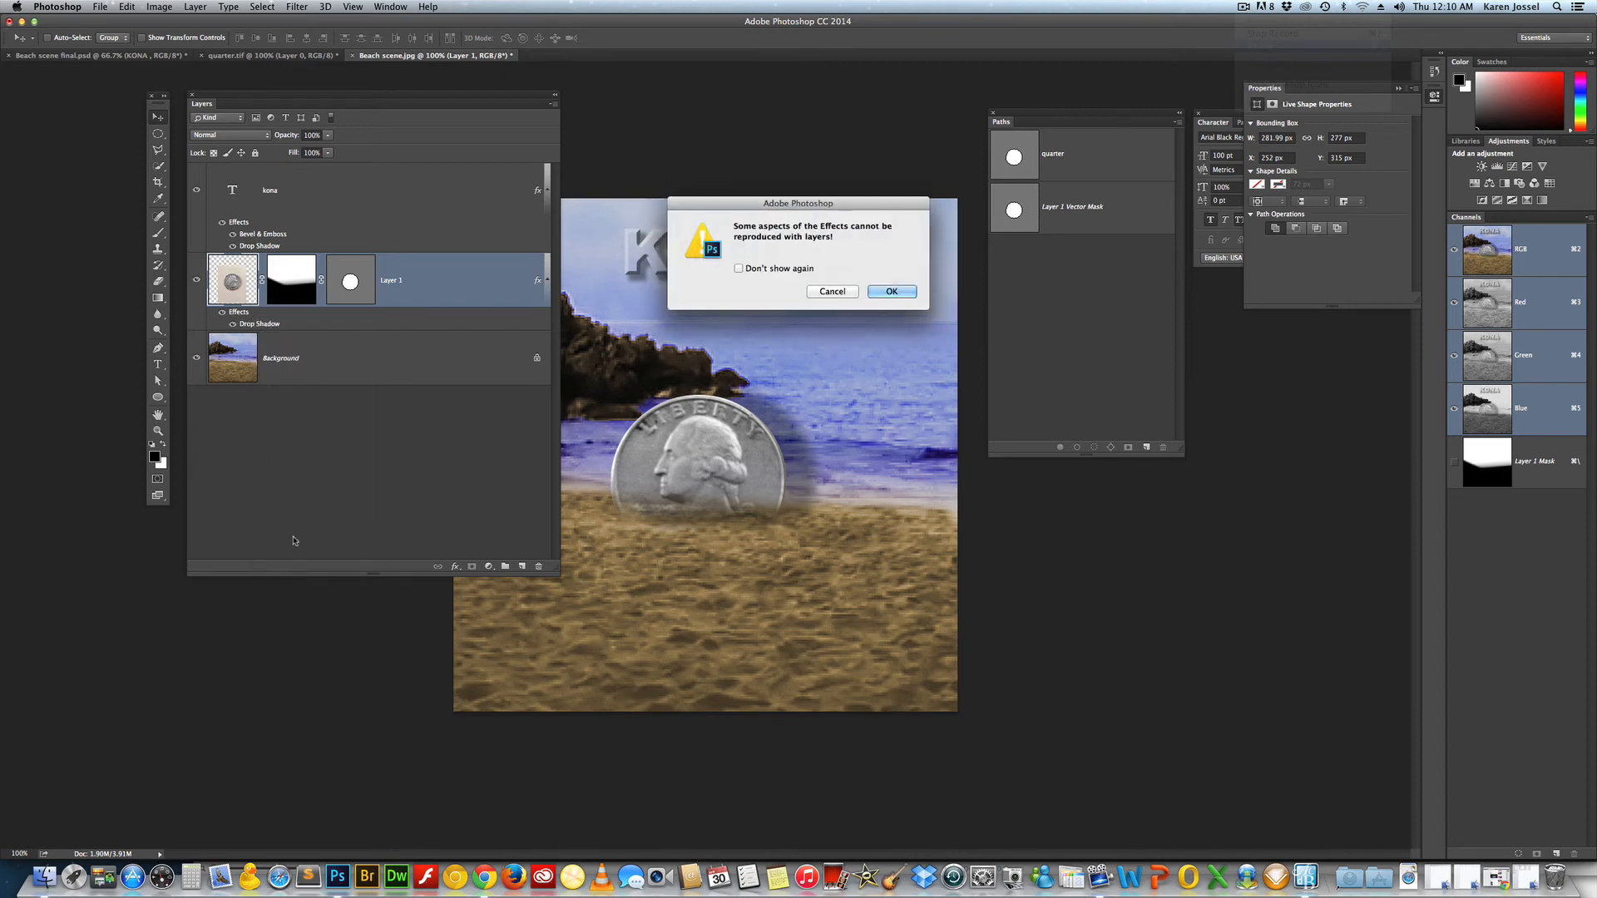
click(739, 268)
click(902, 292)
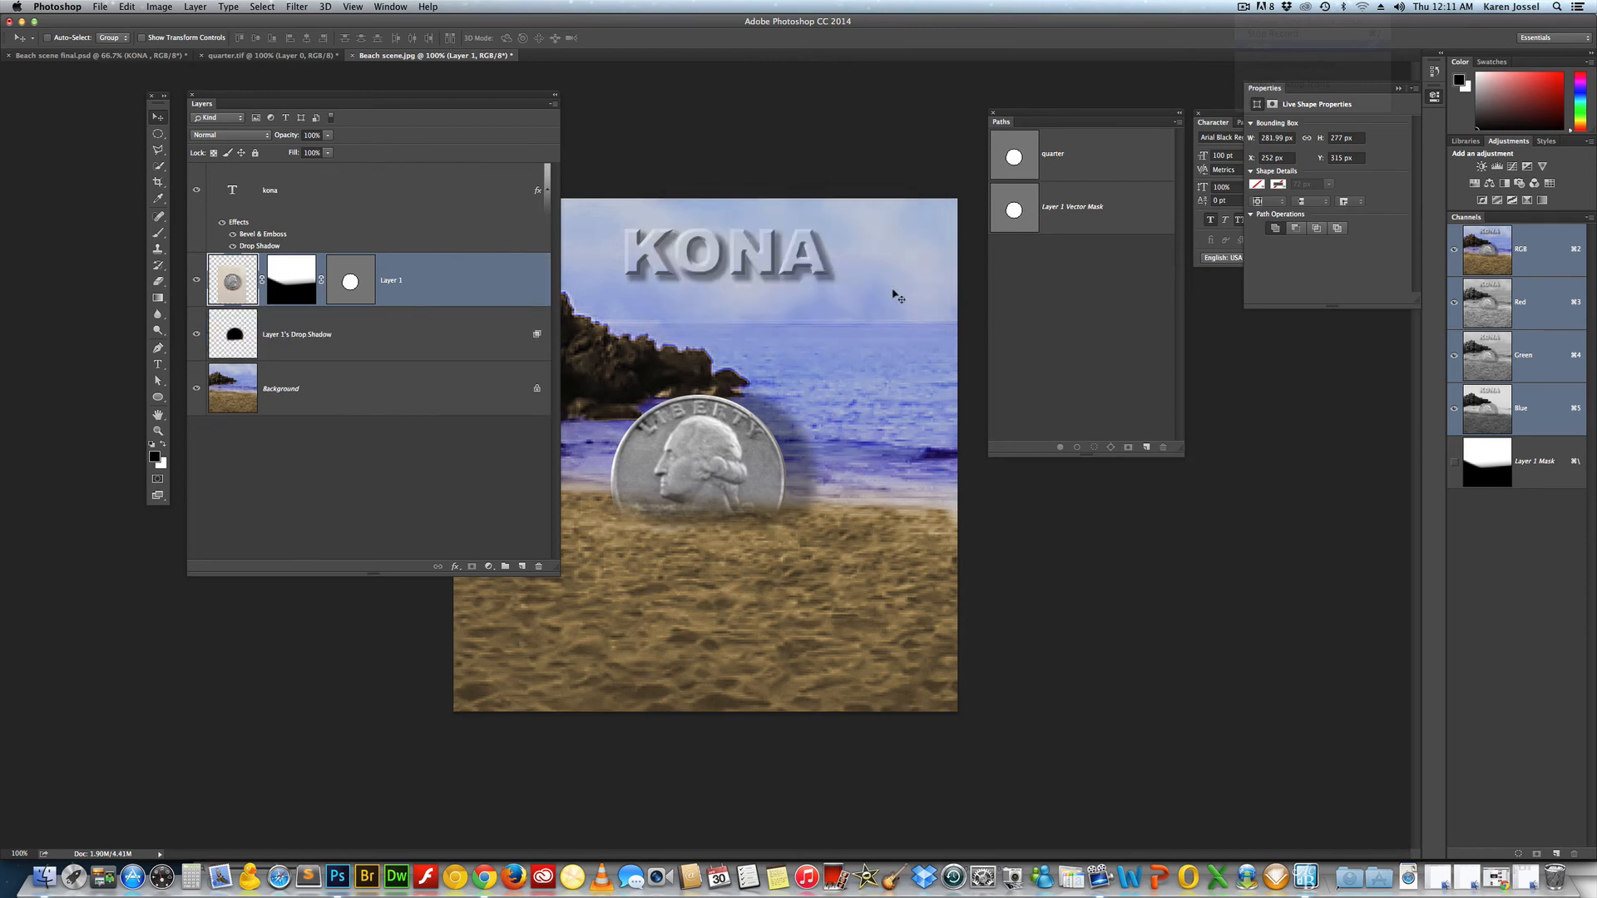
- Distort the separated shadow layer with Free Transform, slanting and stretching it away from the quarter toward the right of the scene
click(337, 341)
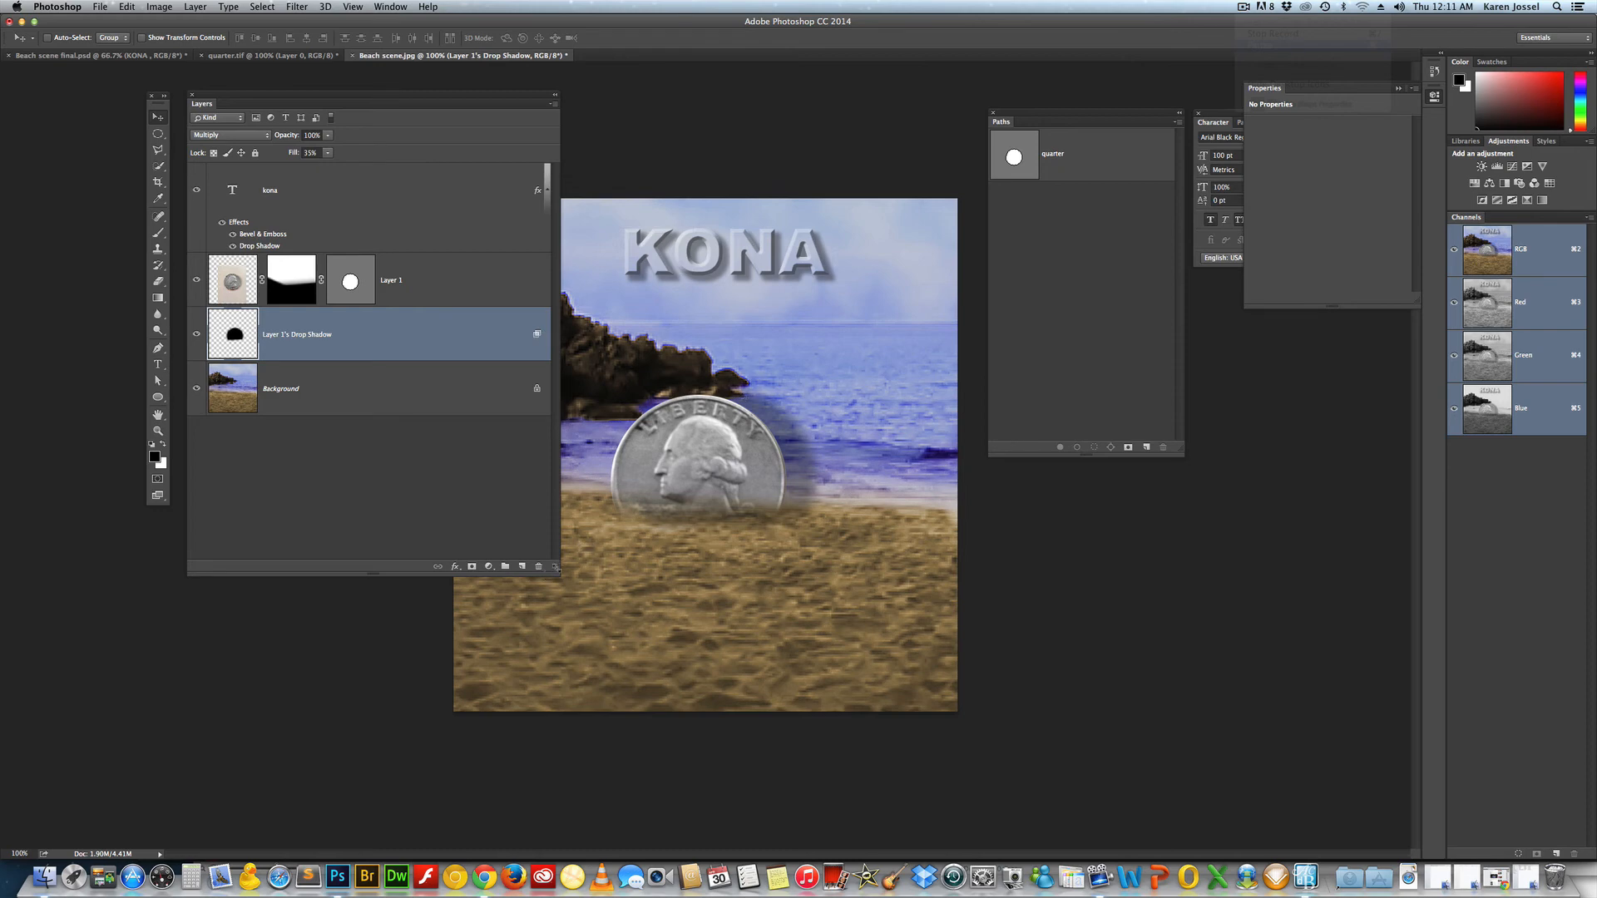
drag(555, 568, 409, 542)
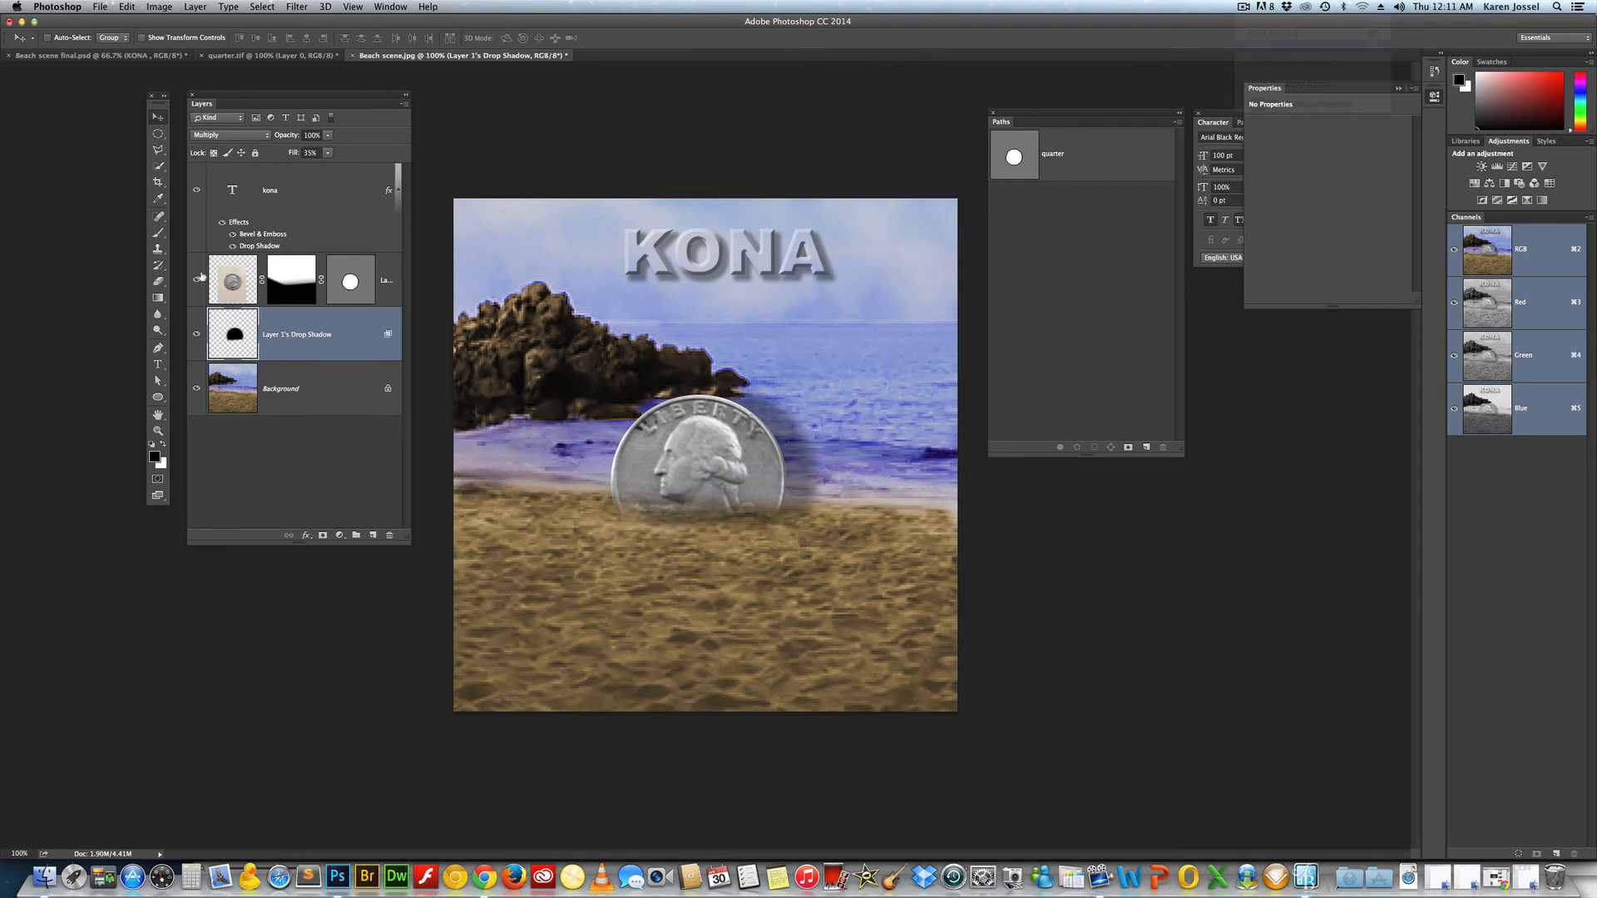
click(127, 7)
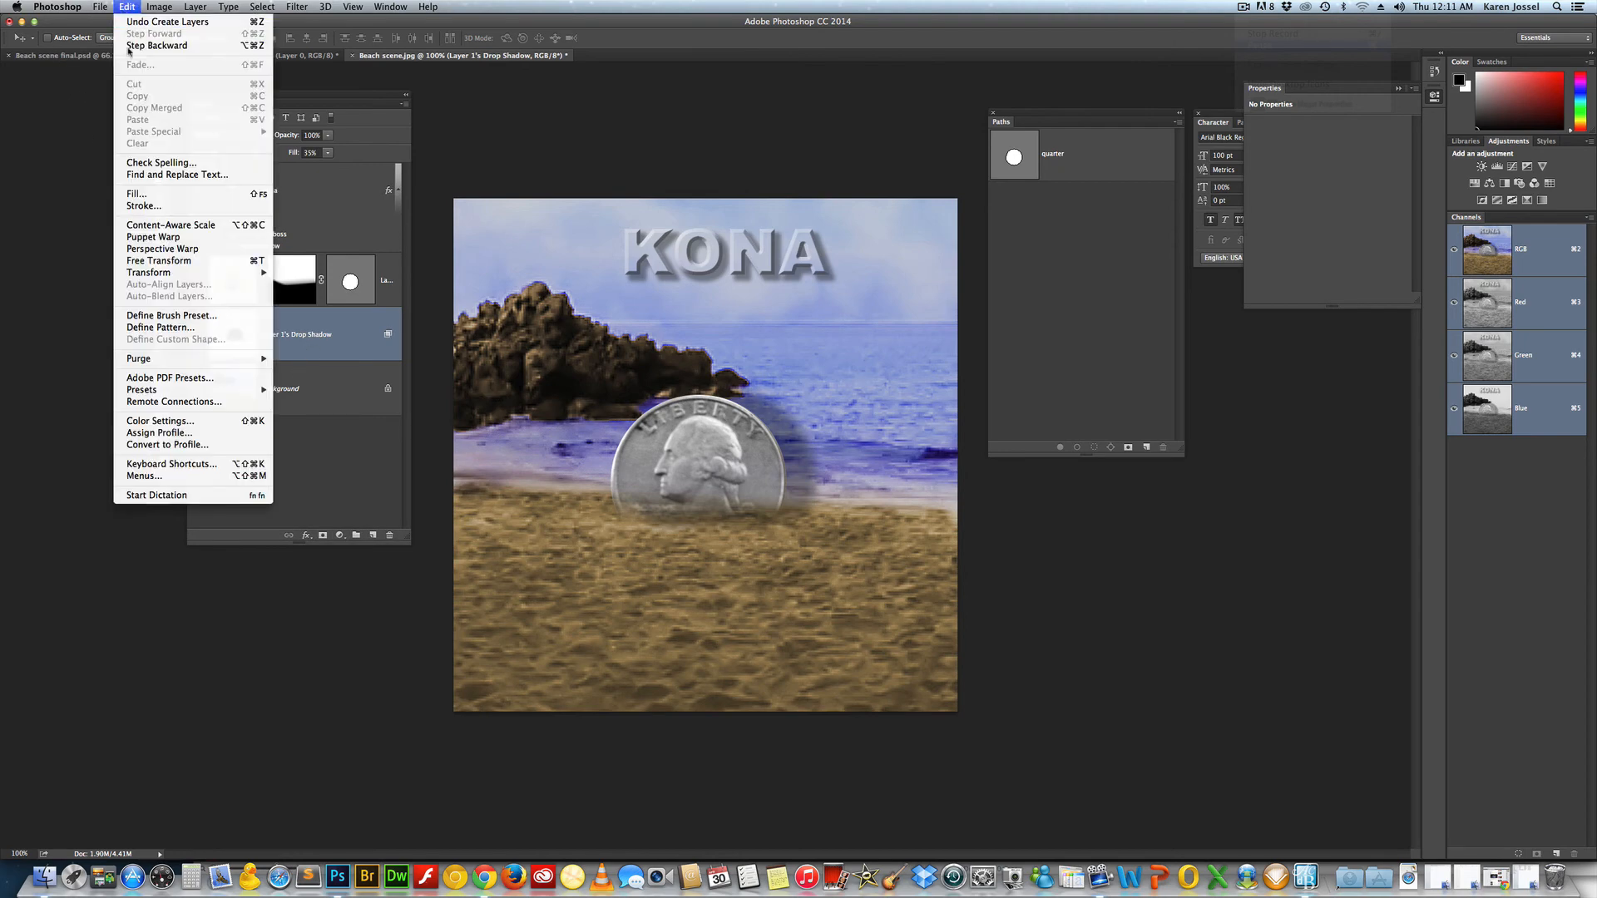
click(151, 261)
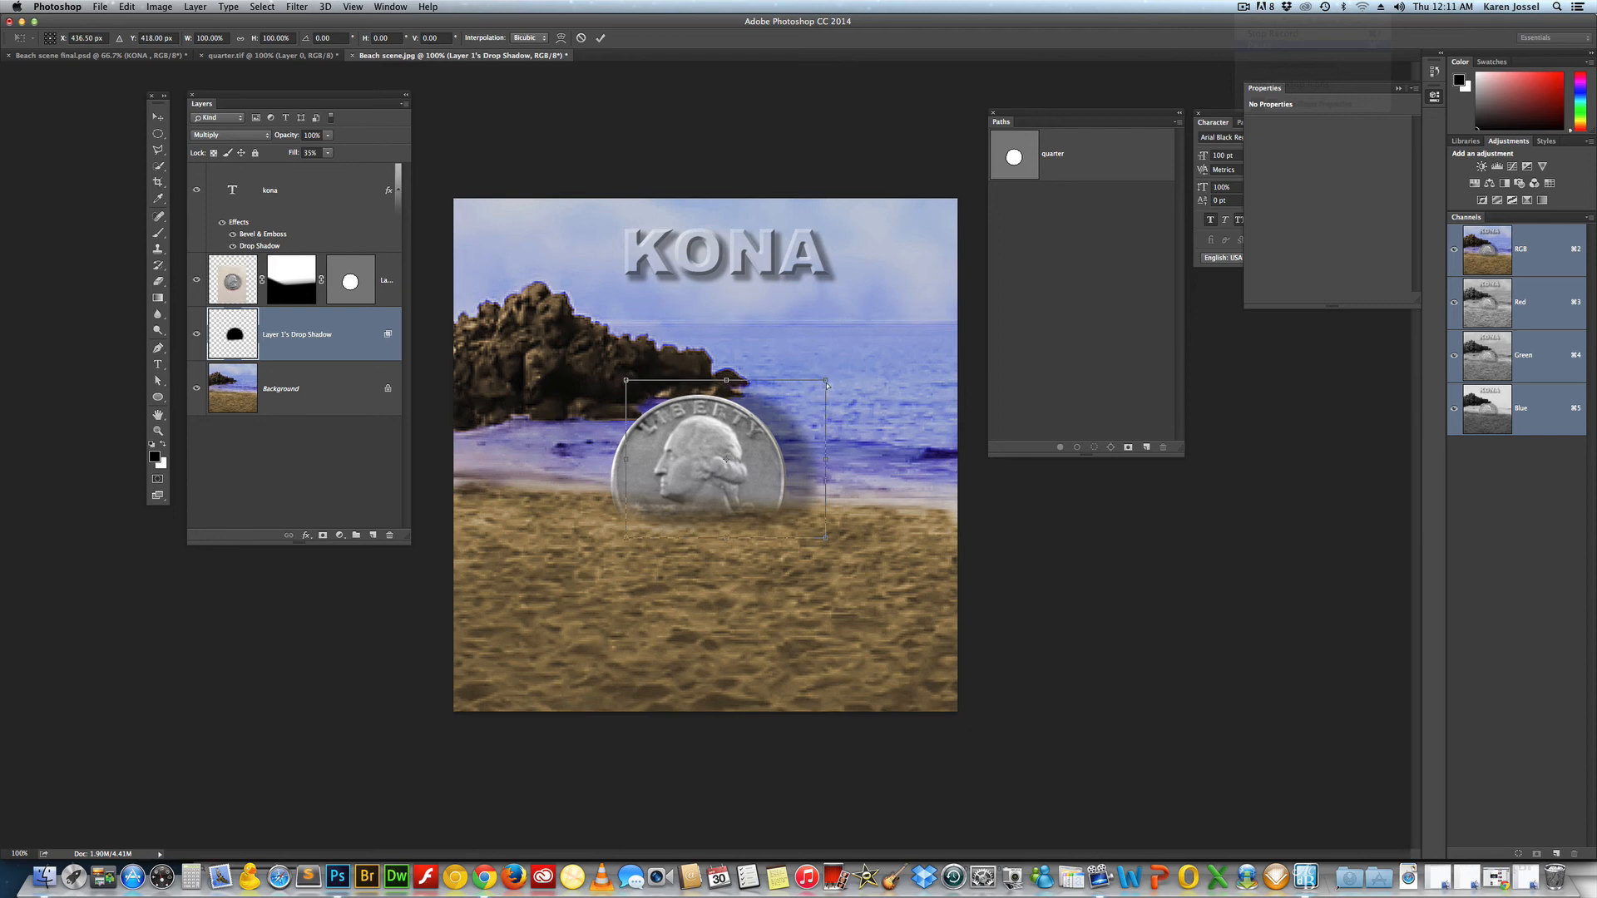
drag(827, 382, 908, 374)
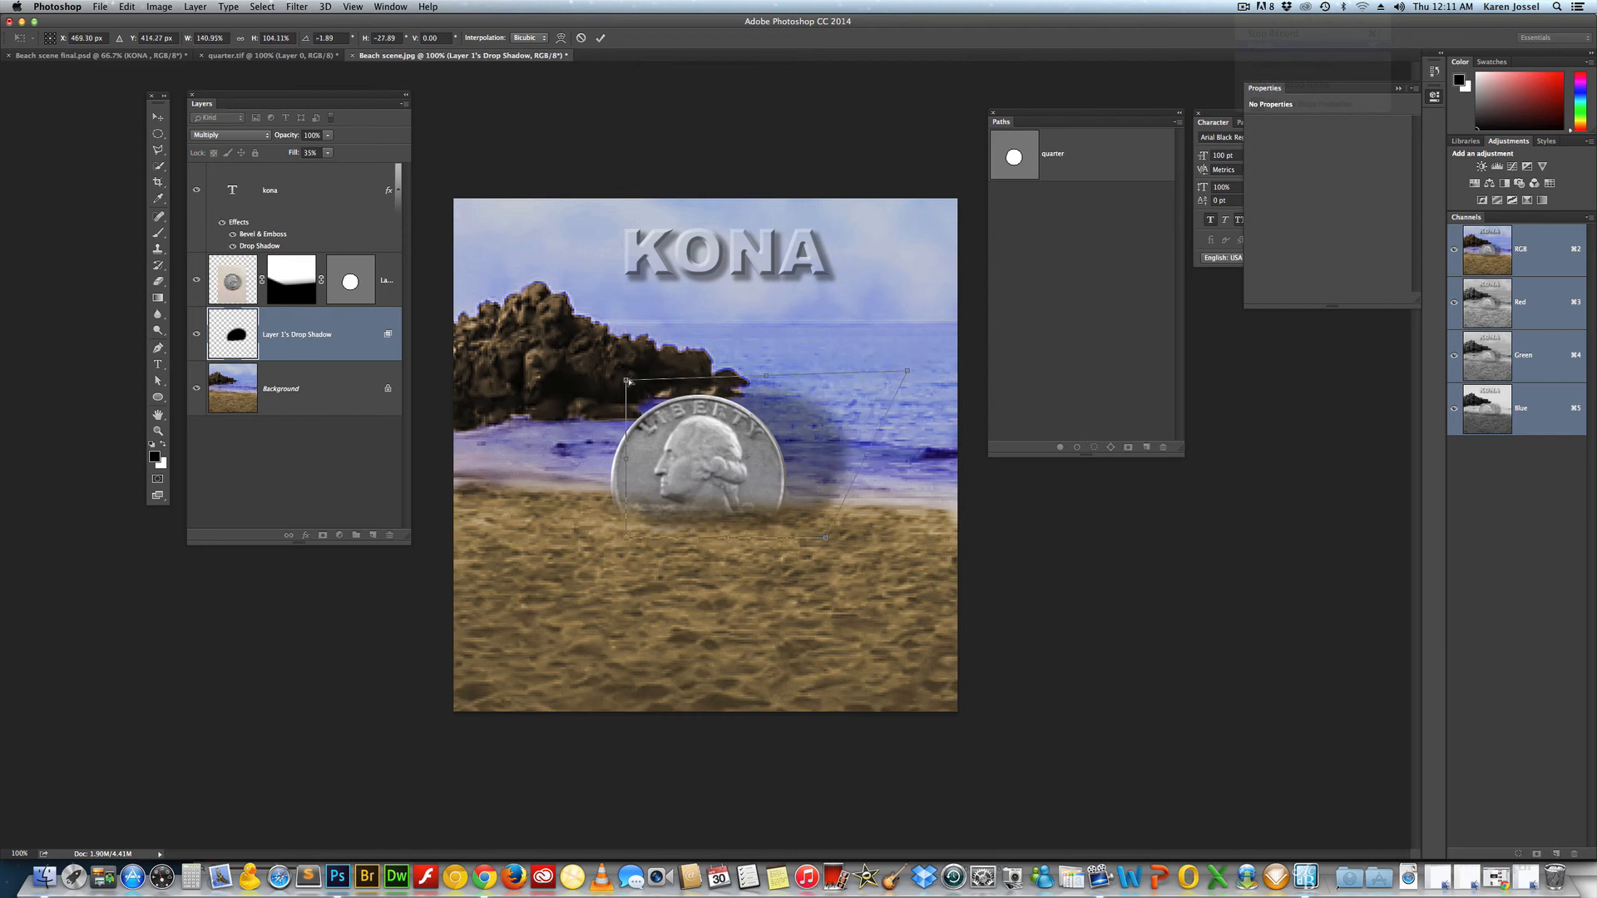
drag(627, 381, 690, 351)
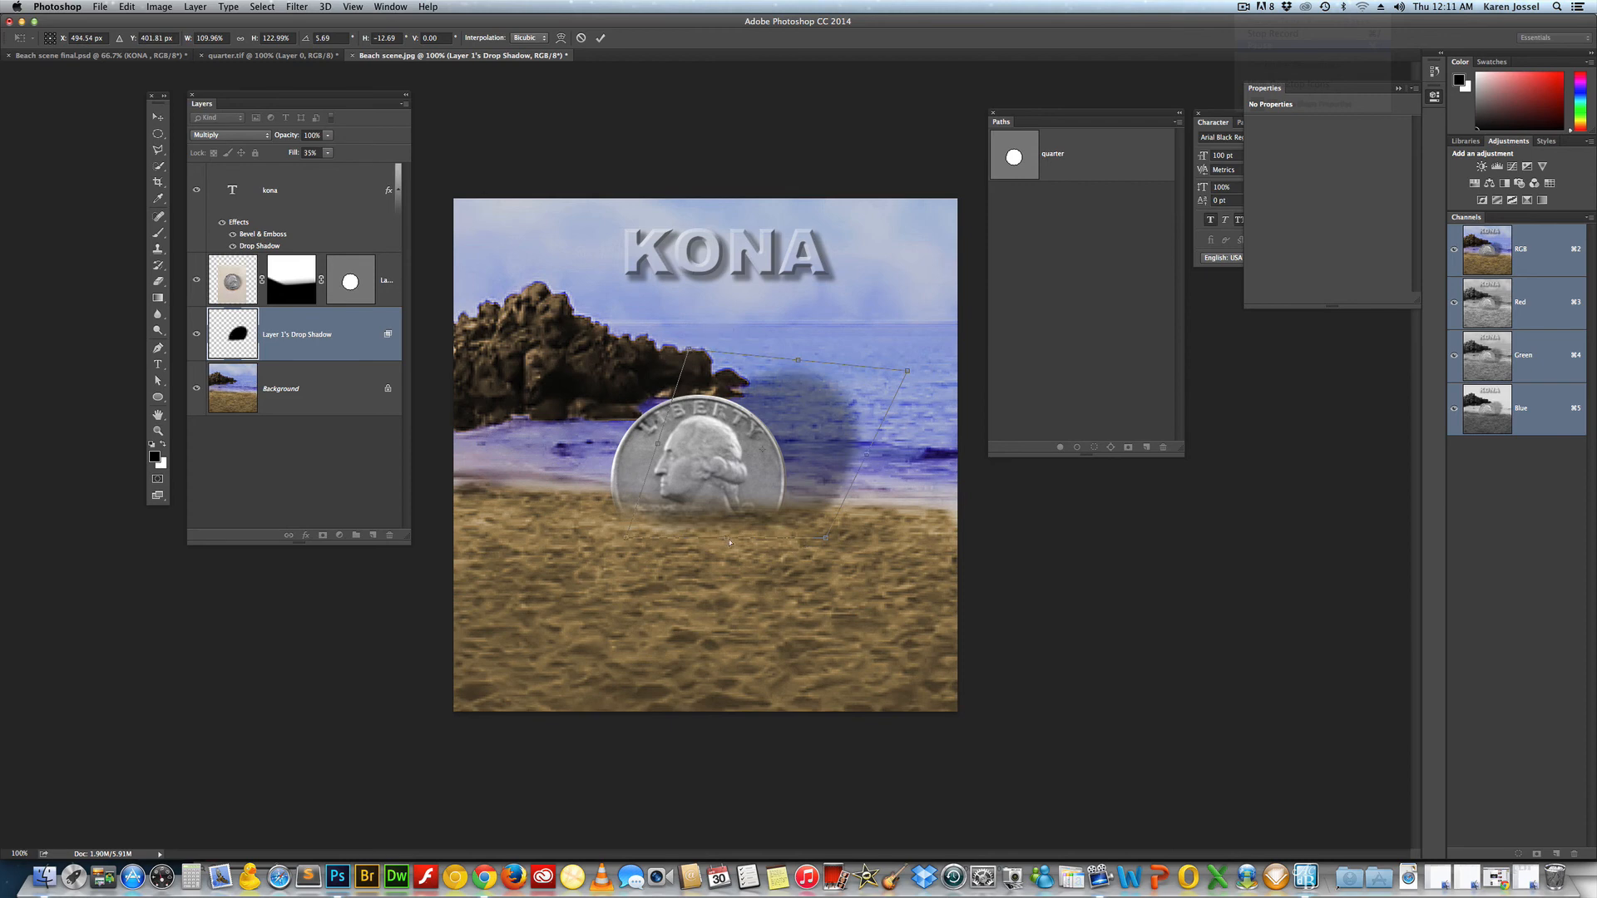
drag(728, 539, 728, 518)
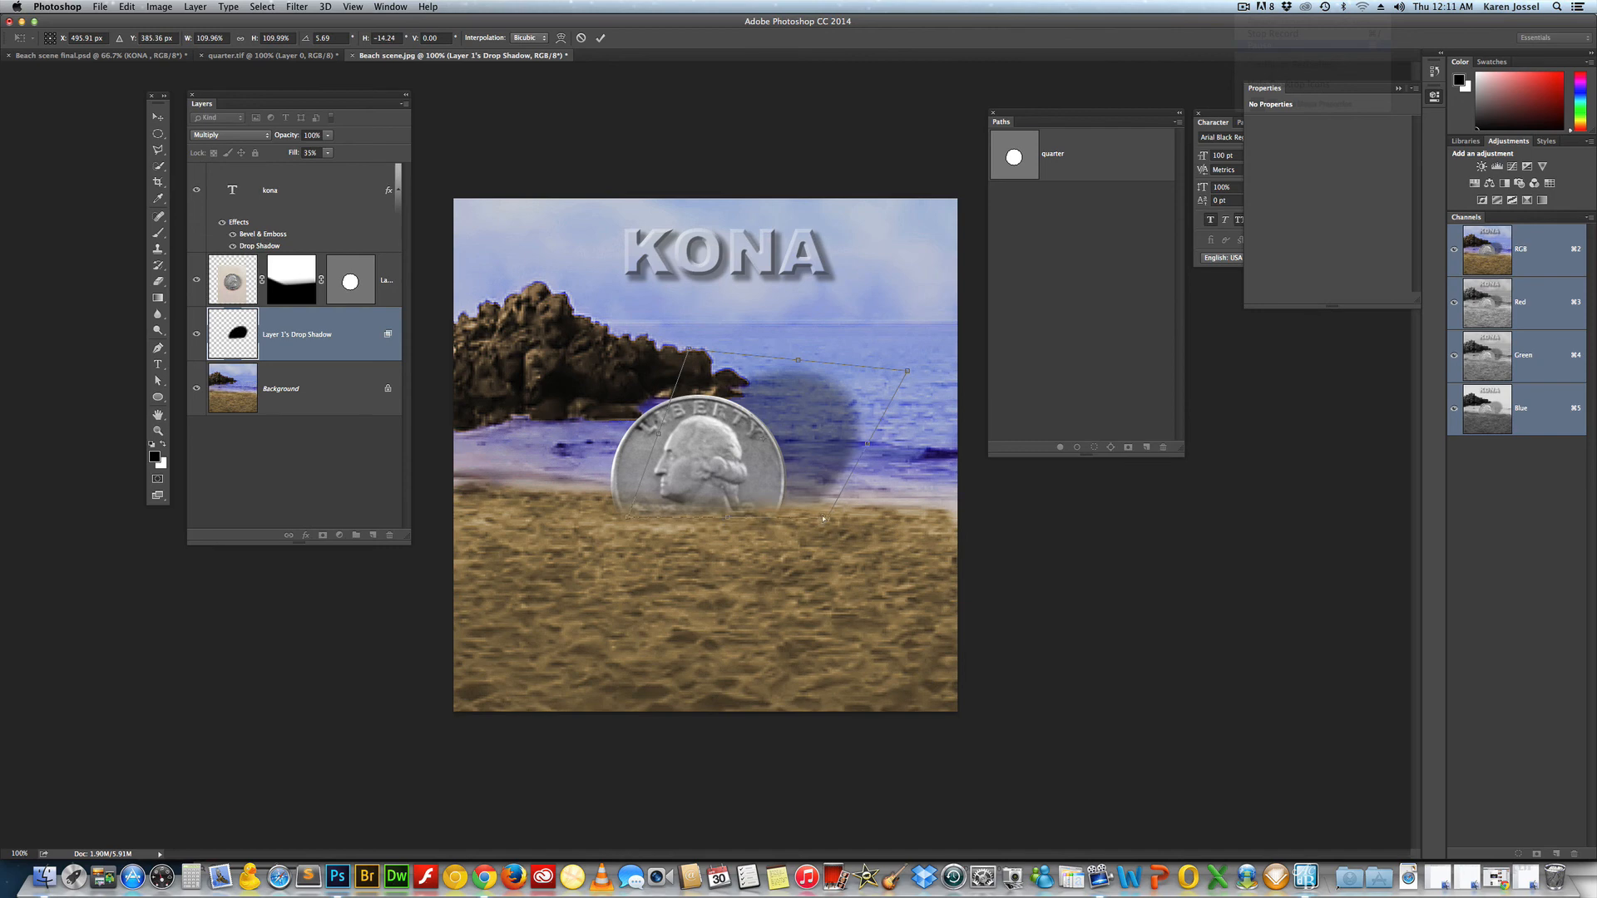
drag(827, 520, 798, 527)
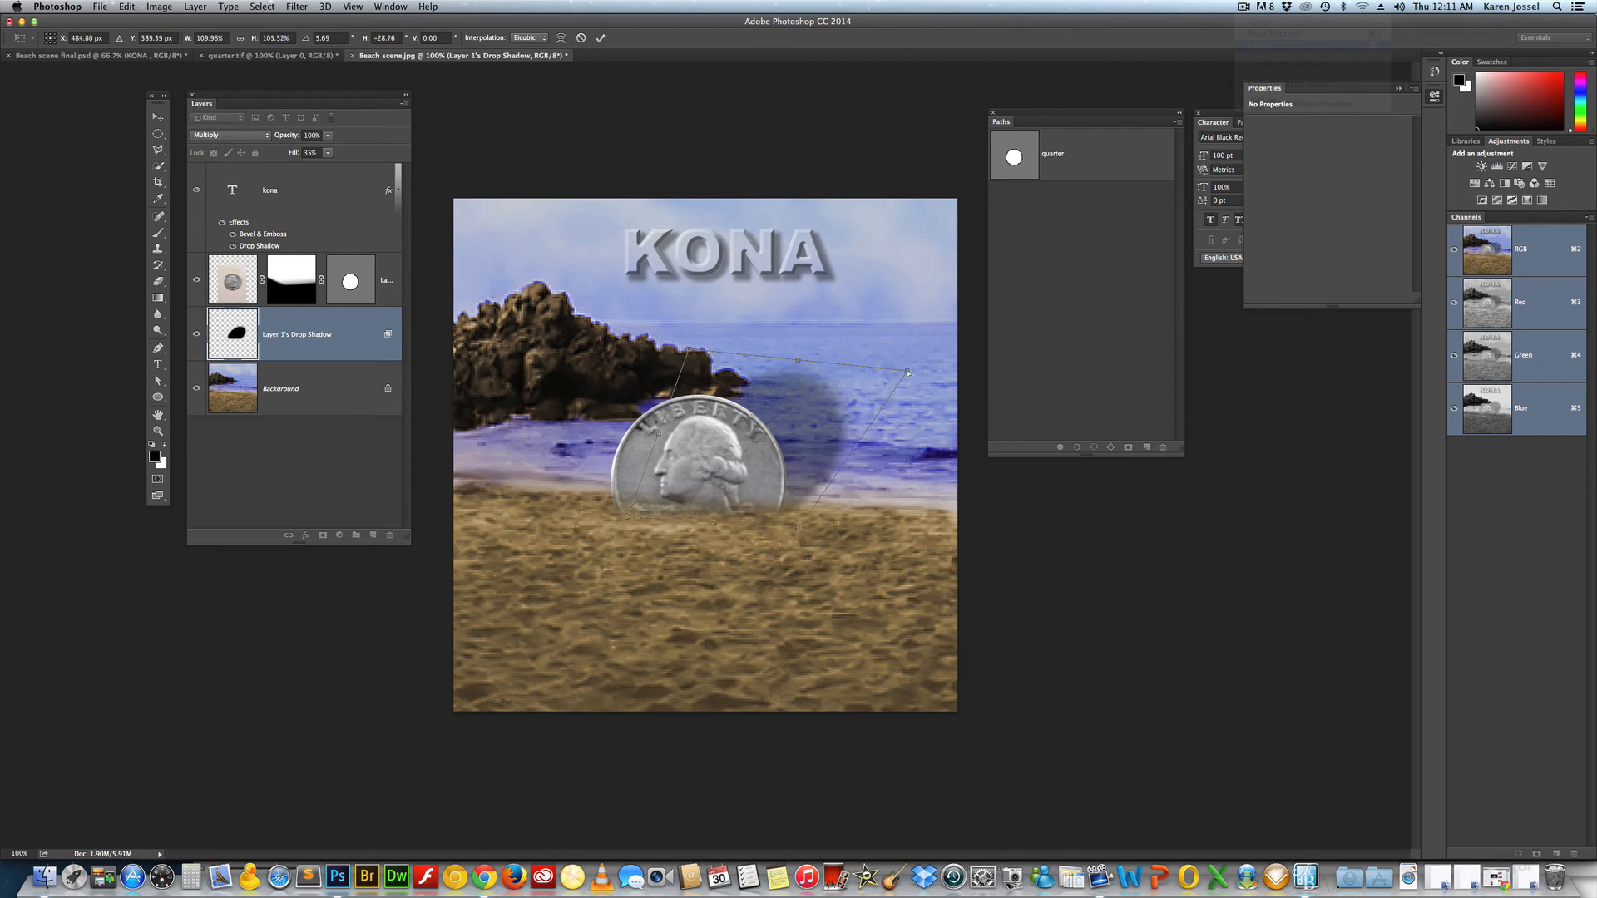
drag(909, 373, 969, 431)
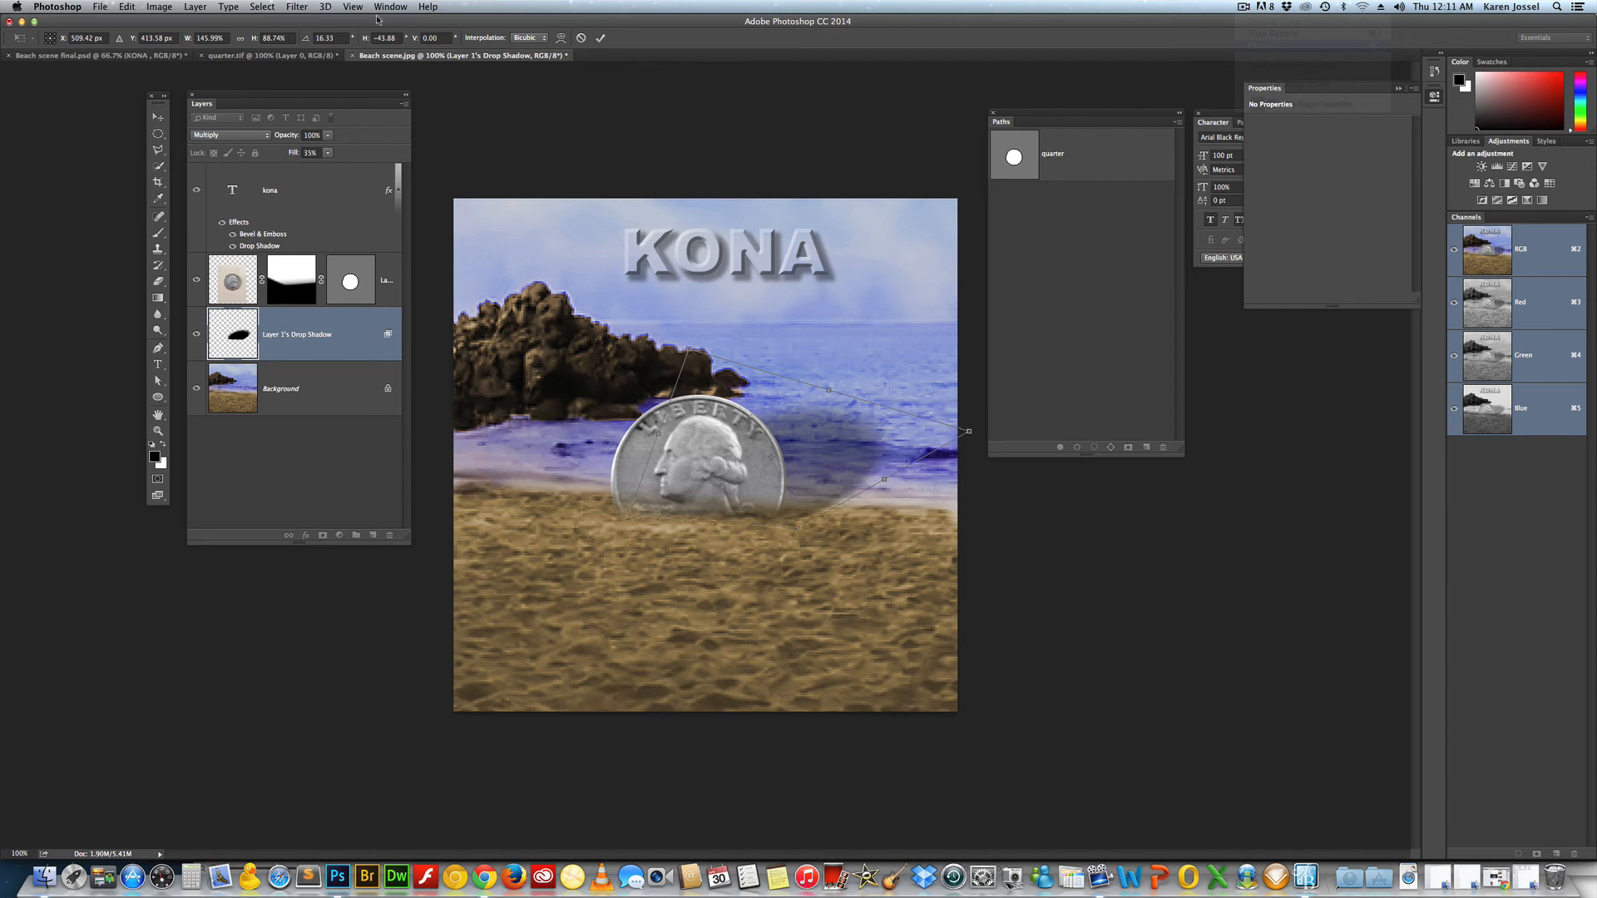
click(599, 38)
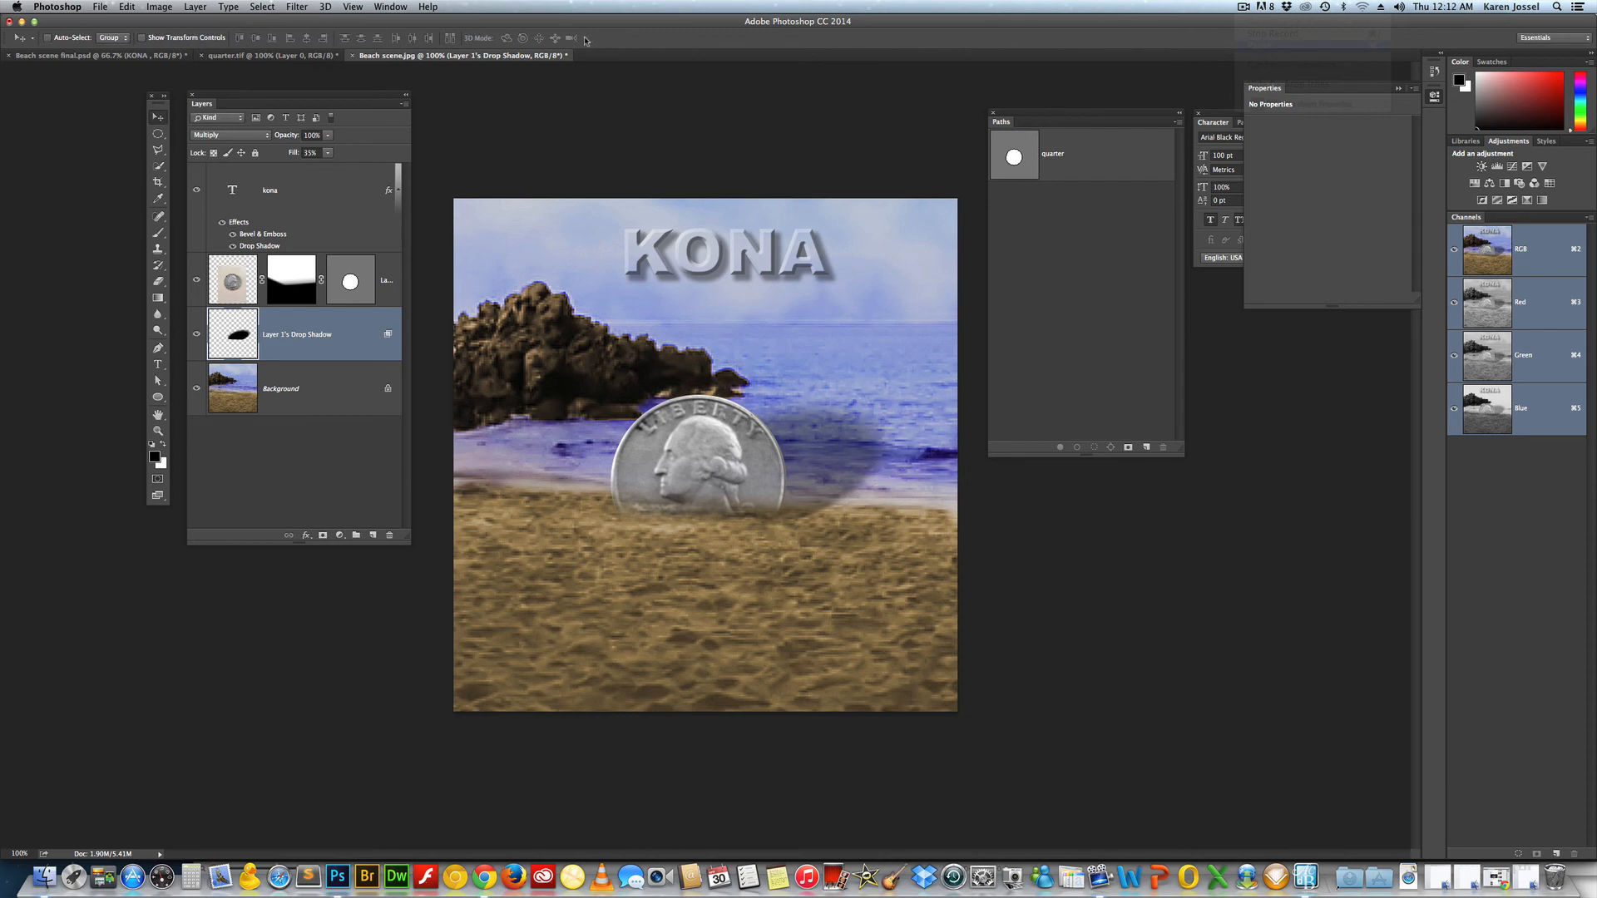
- Temporarily disable and re-enable Layer 1's gradient layer mask and its vector mask to check what each one hides
shift+click(290, 278)
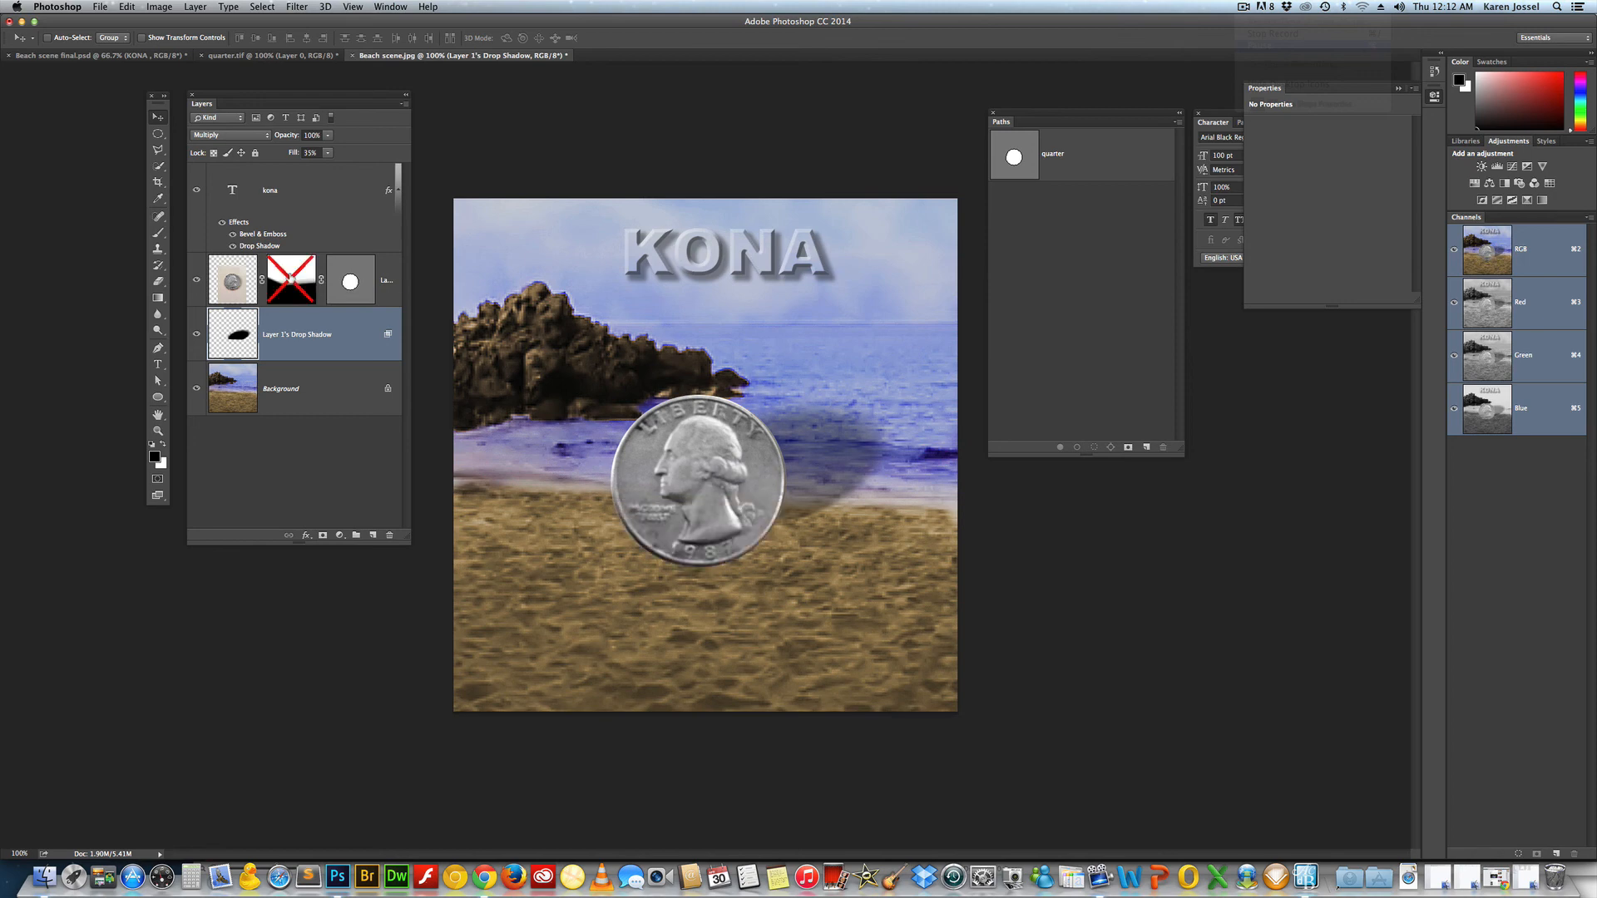
shift+click(289, 278)
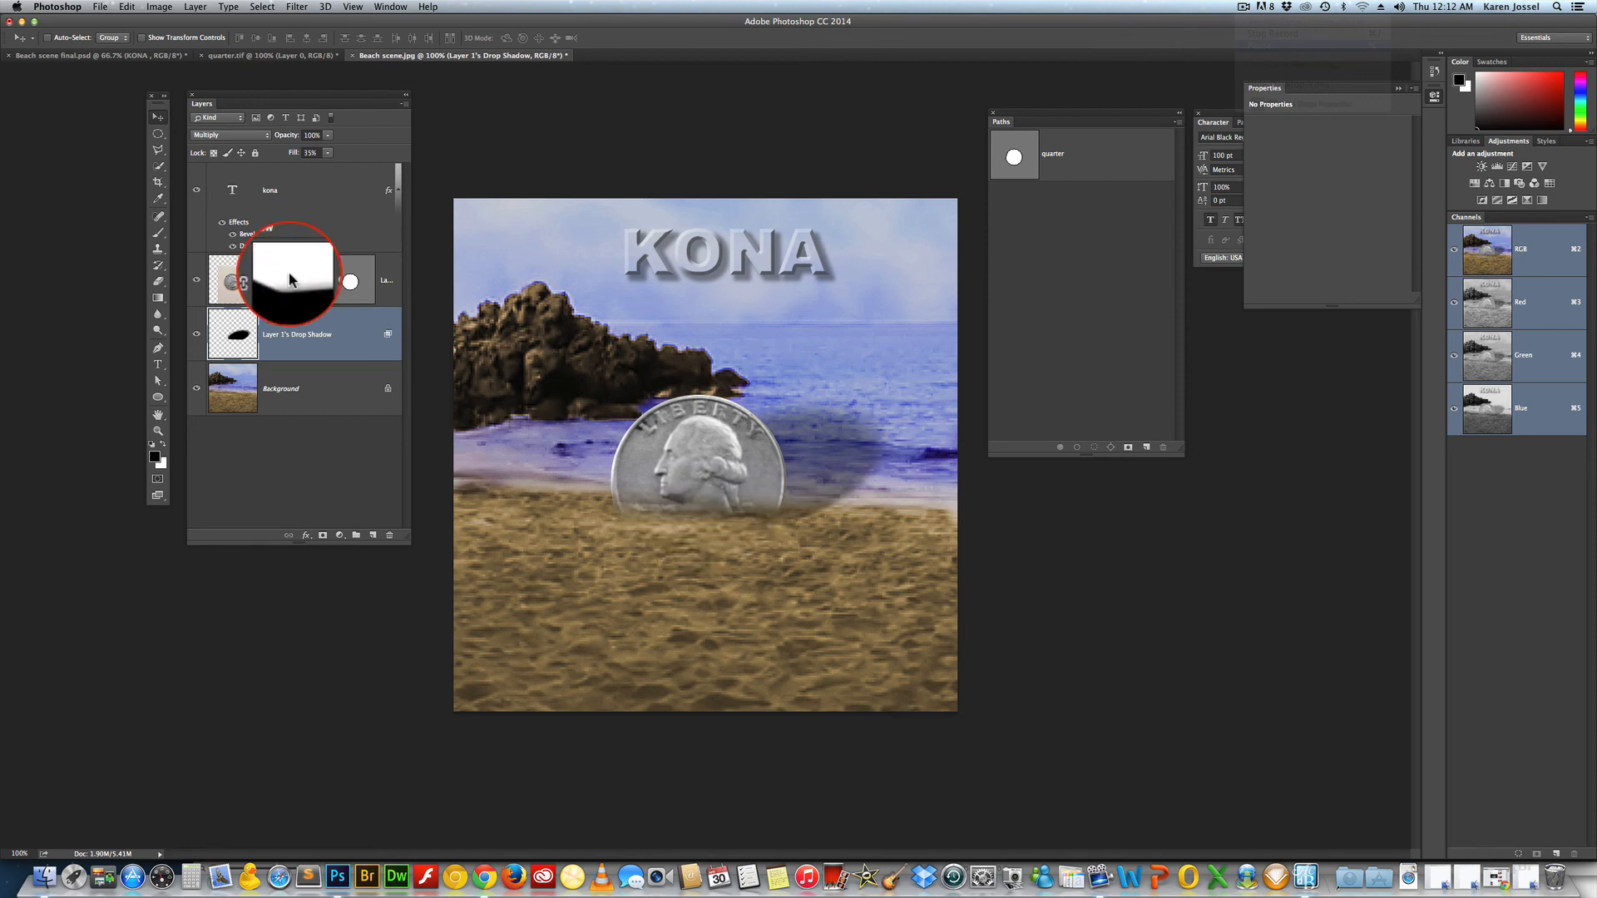
shift+click(353, 282)
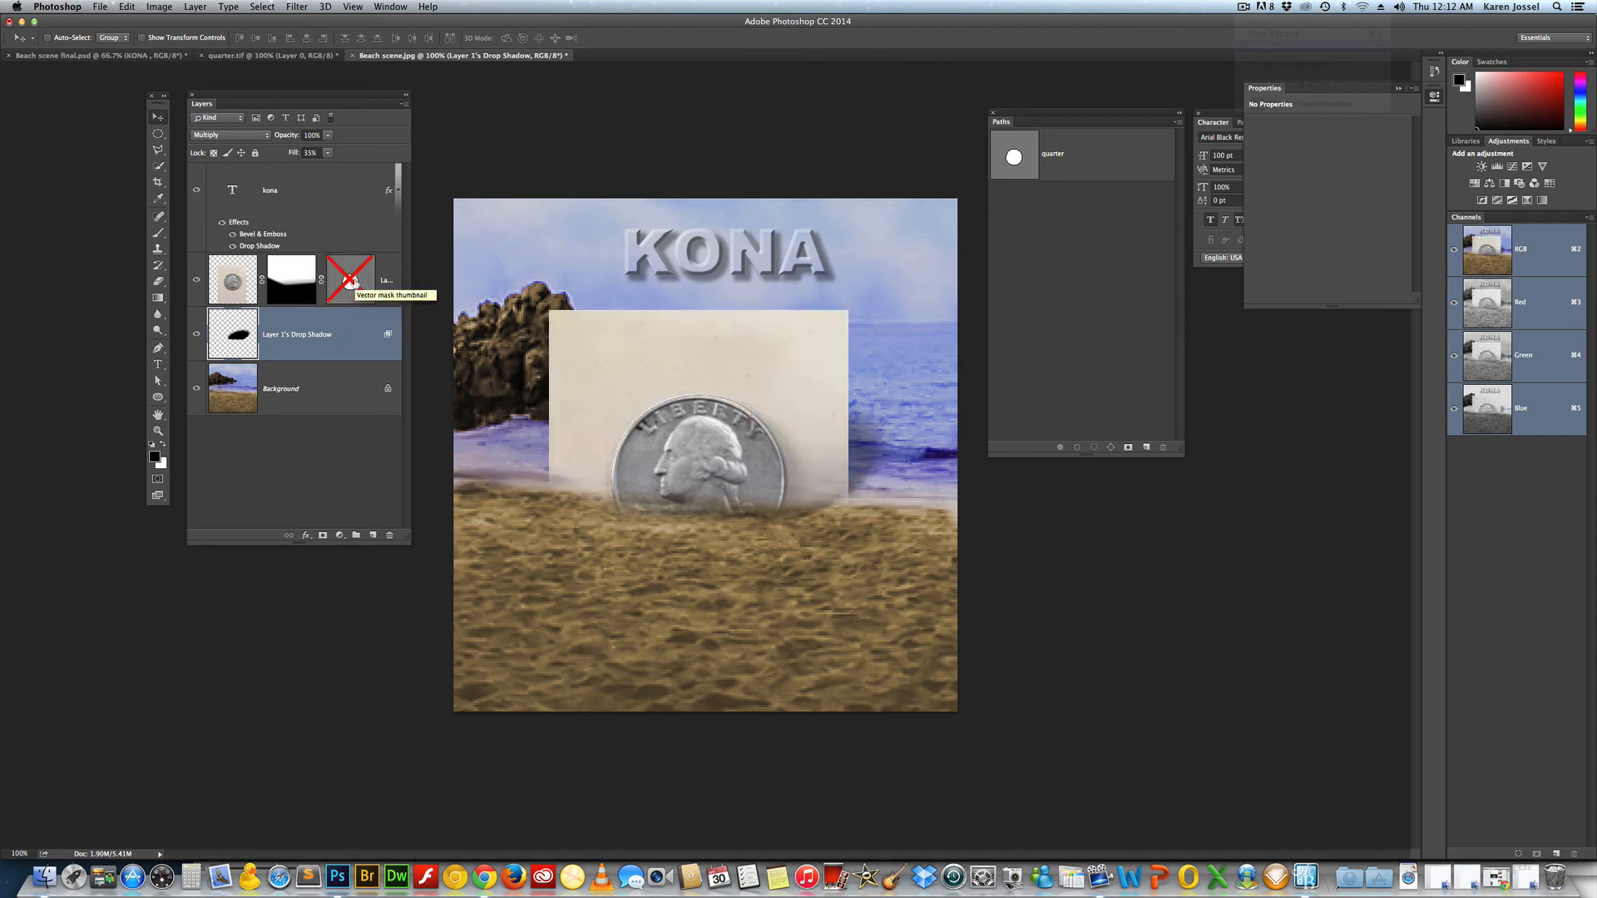
shift+click(353, 283)
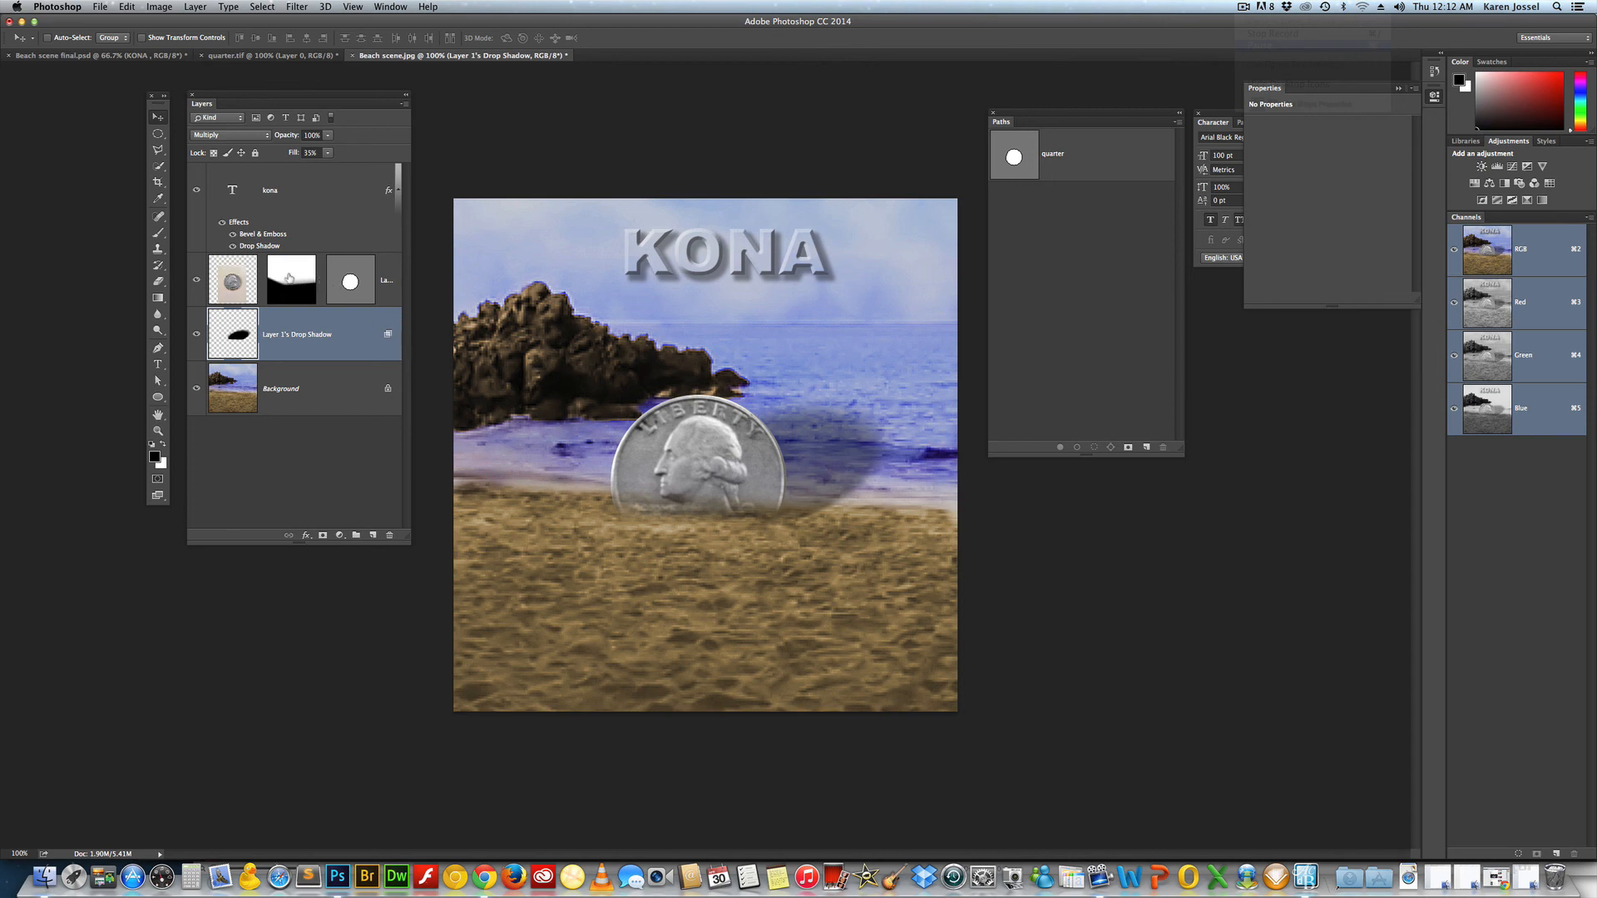
- Move Layer 1's gradient mask down independently of the image to reveal more of the quarter, and relink the masks
click(289, 278)
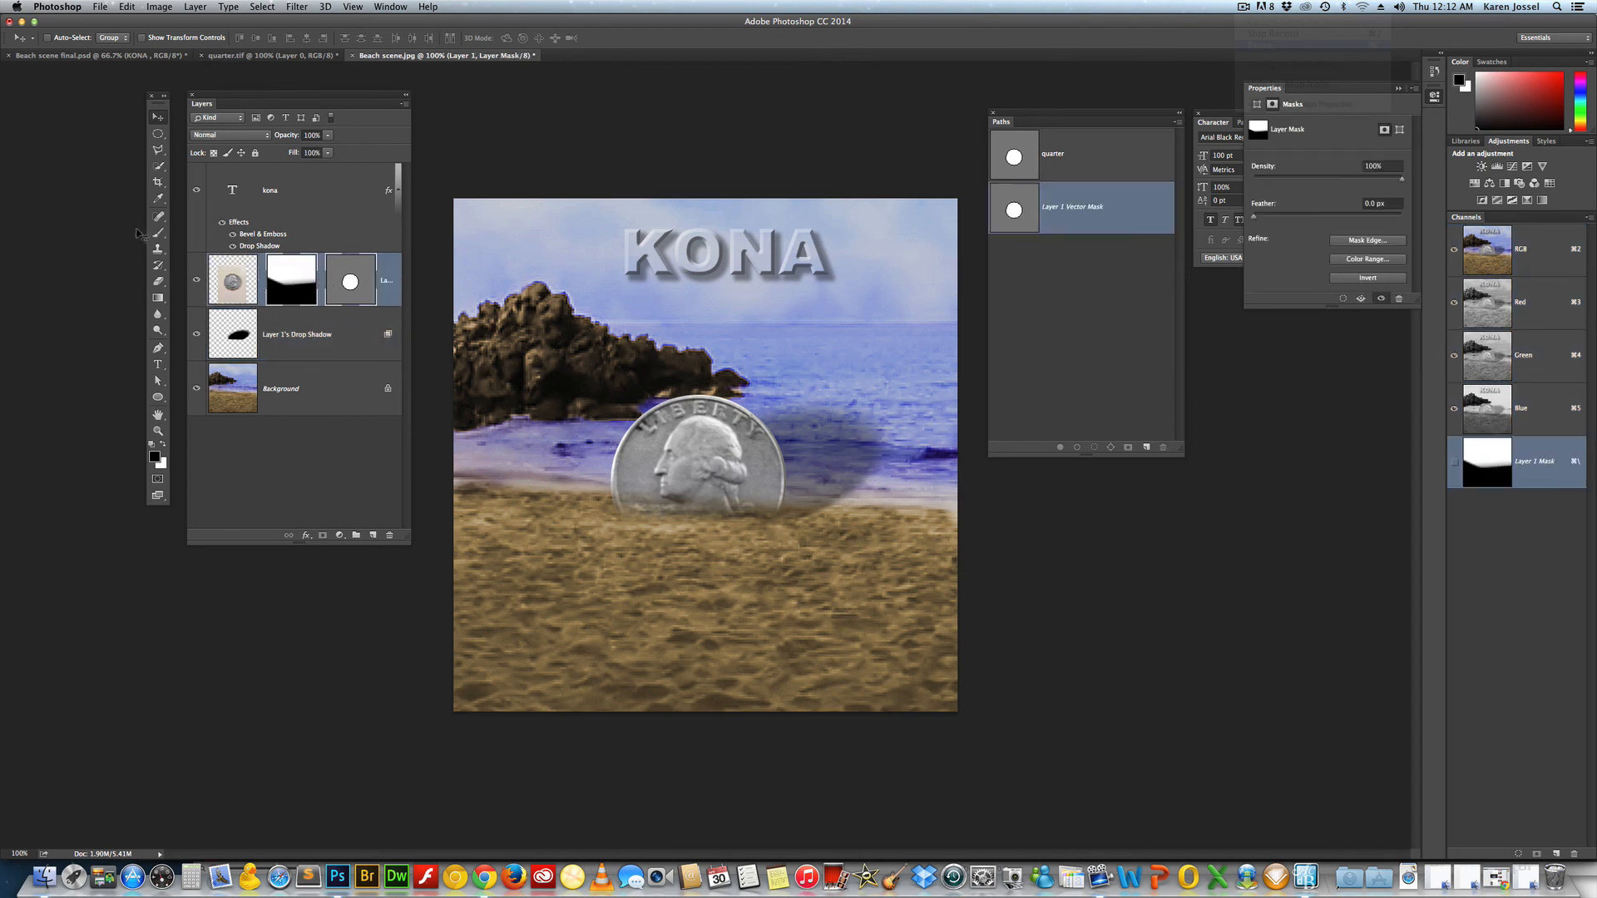
drag(678, 509, 628, 541)
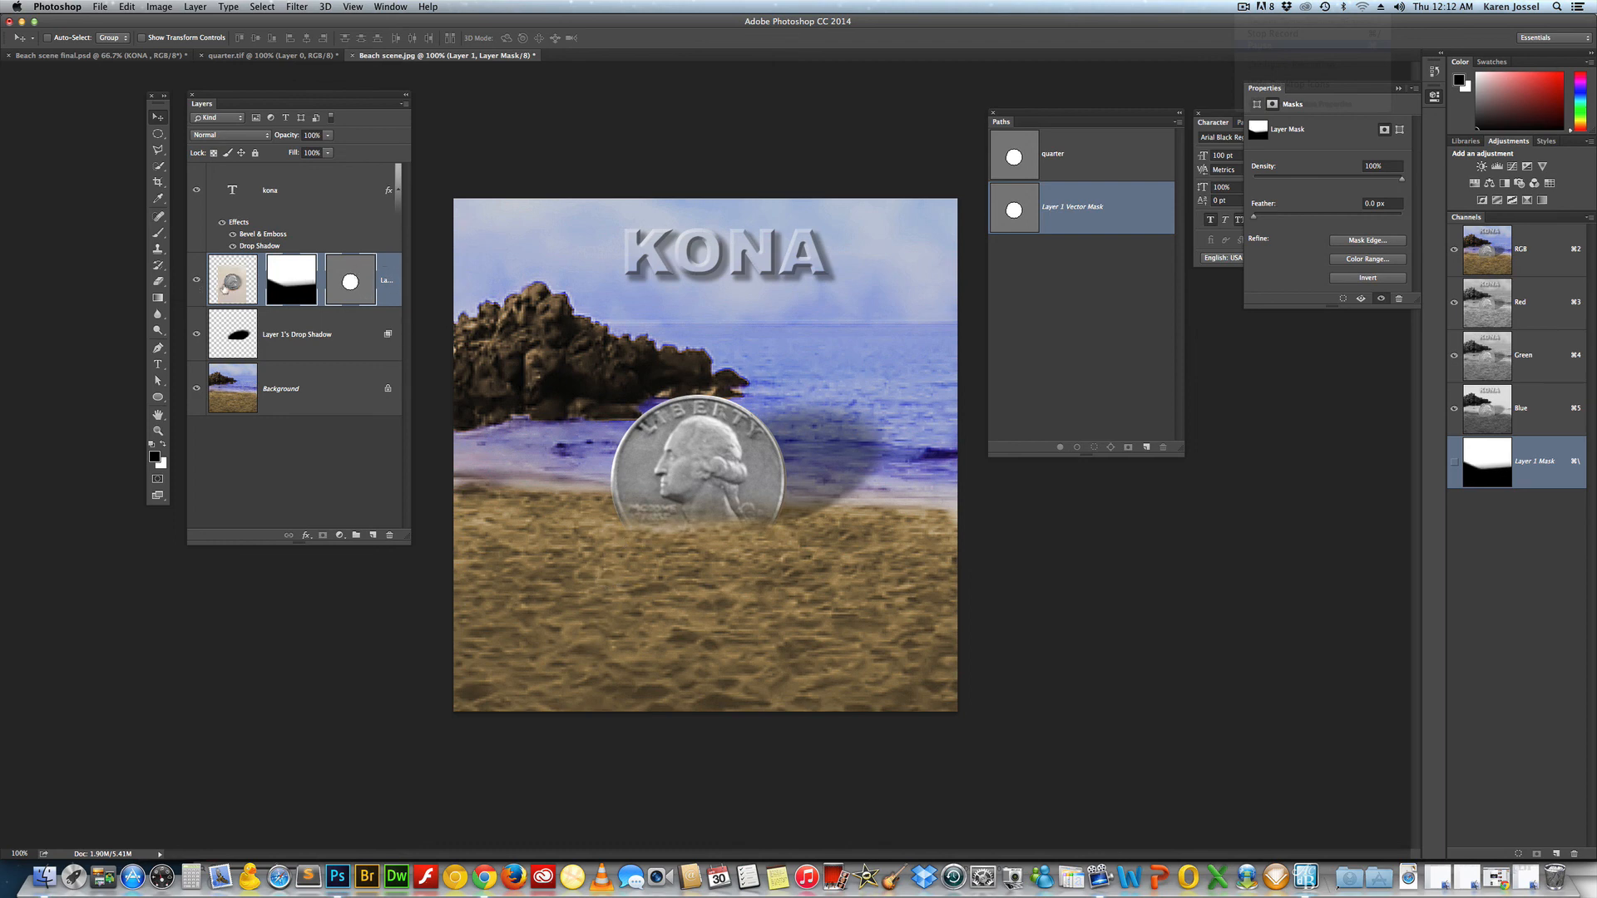
click(261, 281)
click(321, 281)
- Try turning off All Caps on the kona text layer, and turn it back on
click(321, 191)
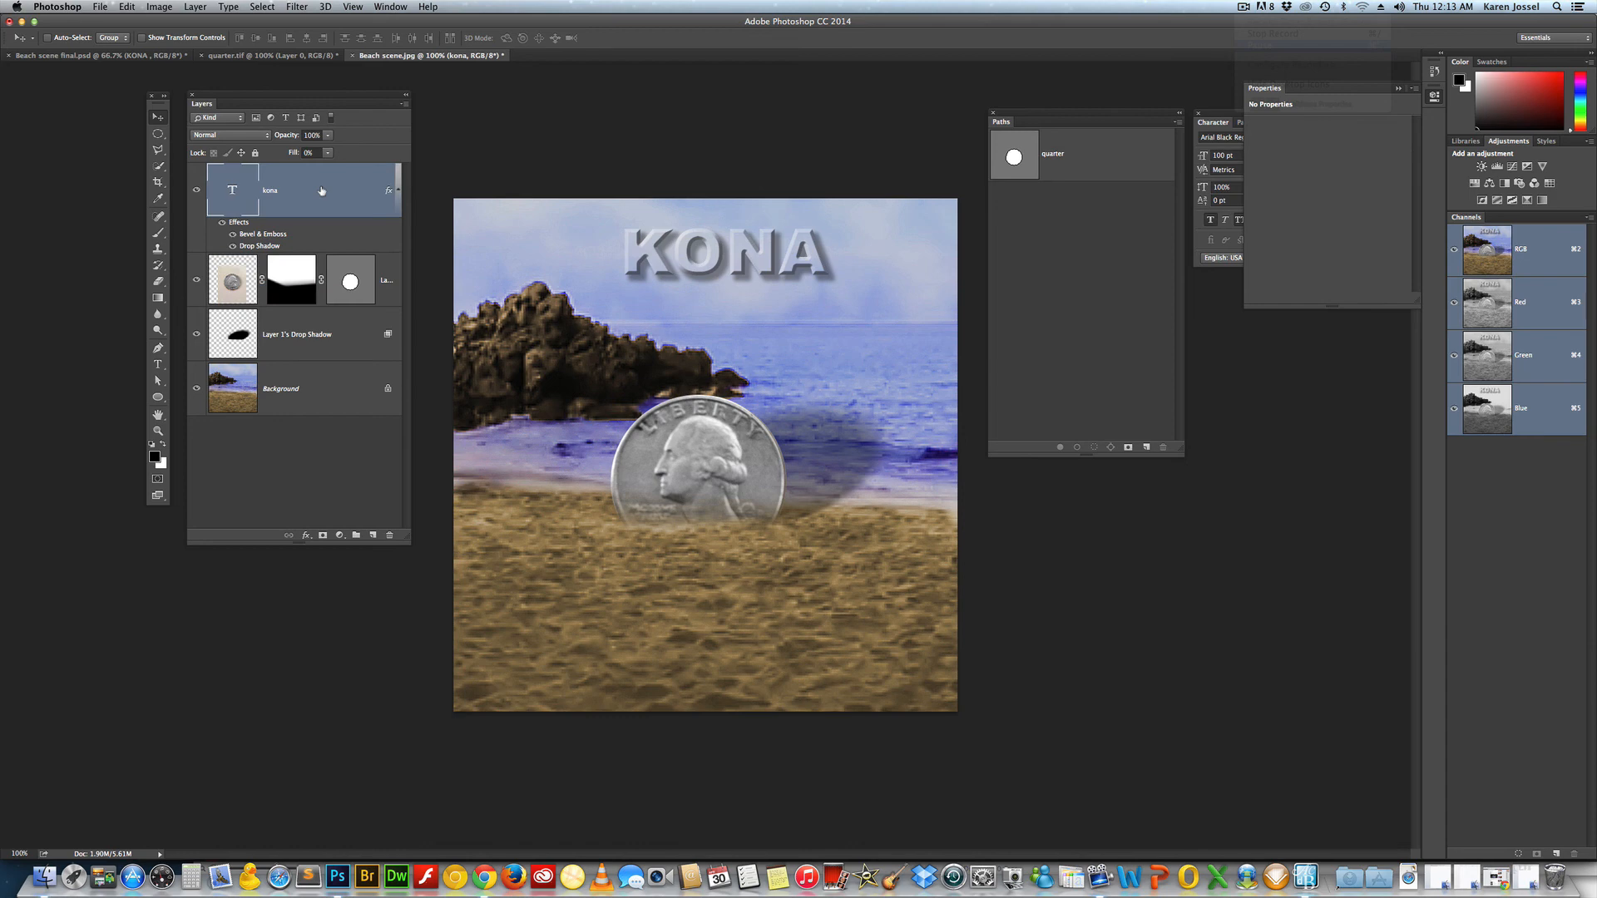
click(1398, 88)
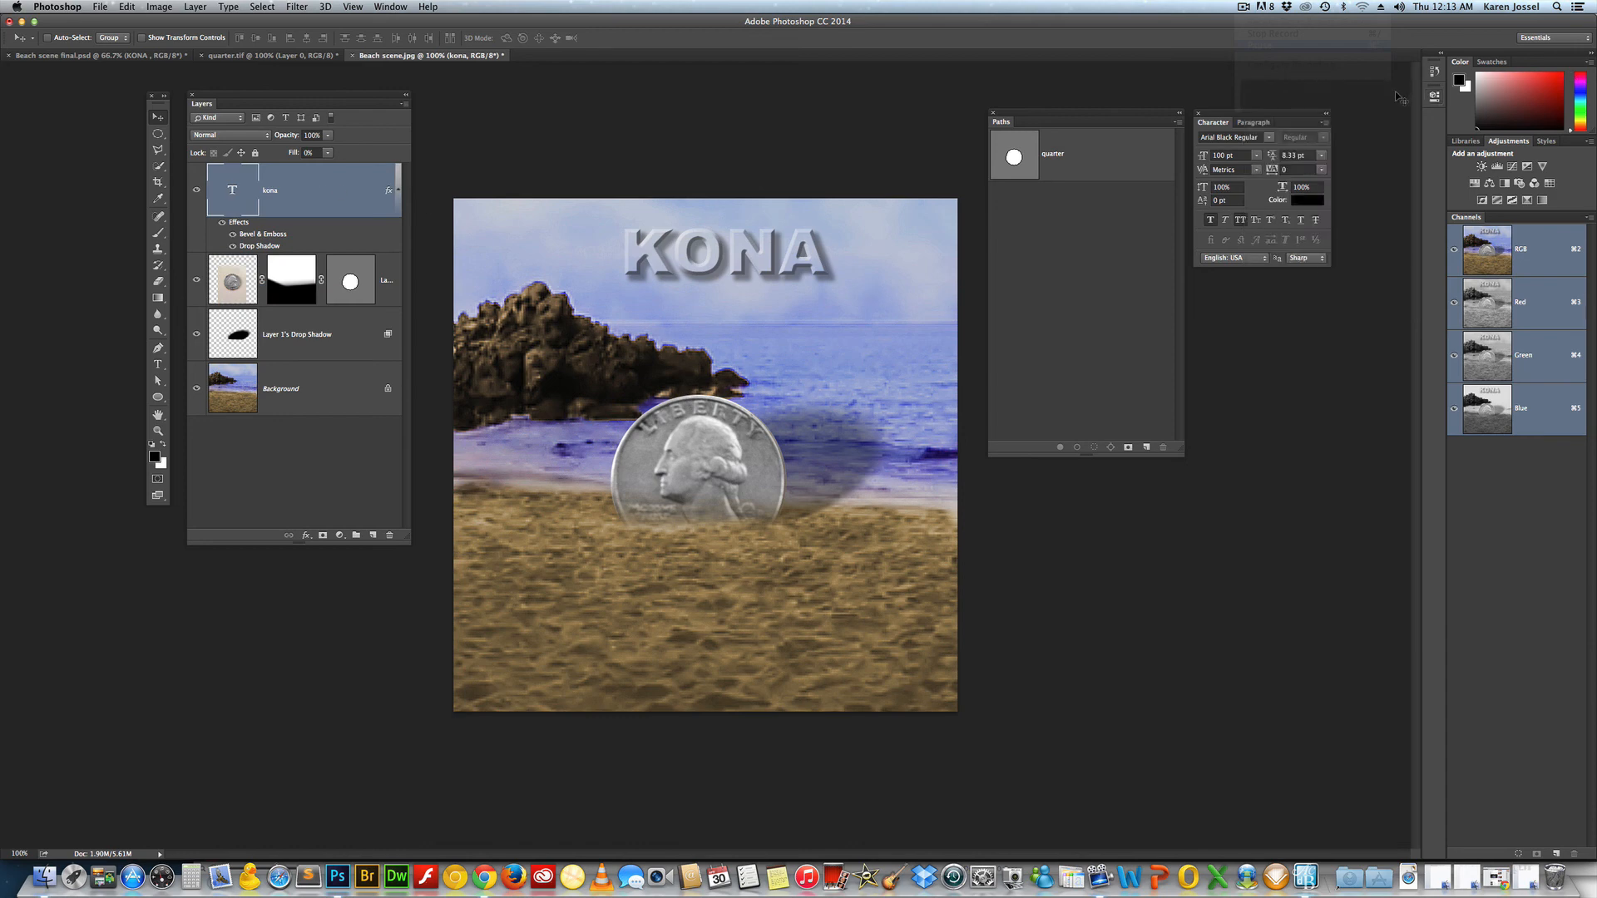
click(1240, 221)
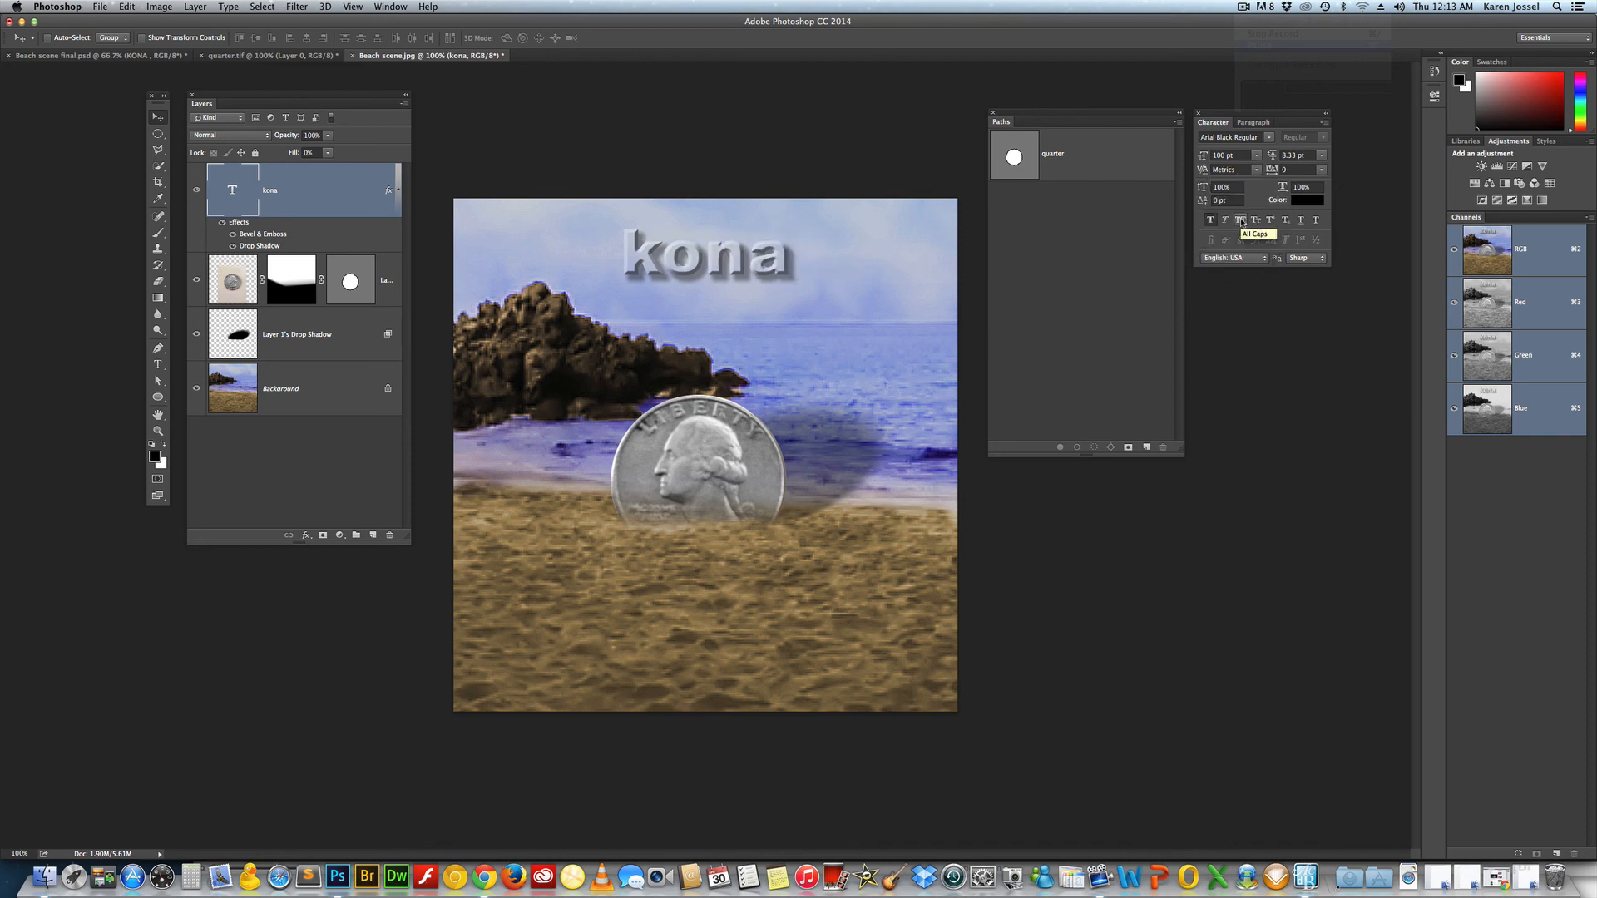
click(1240, 222)
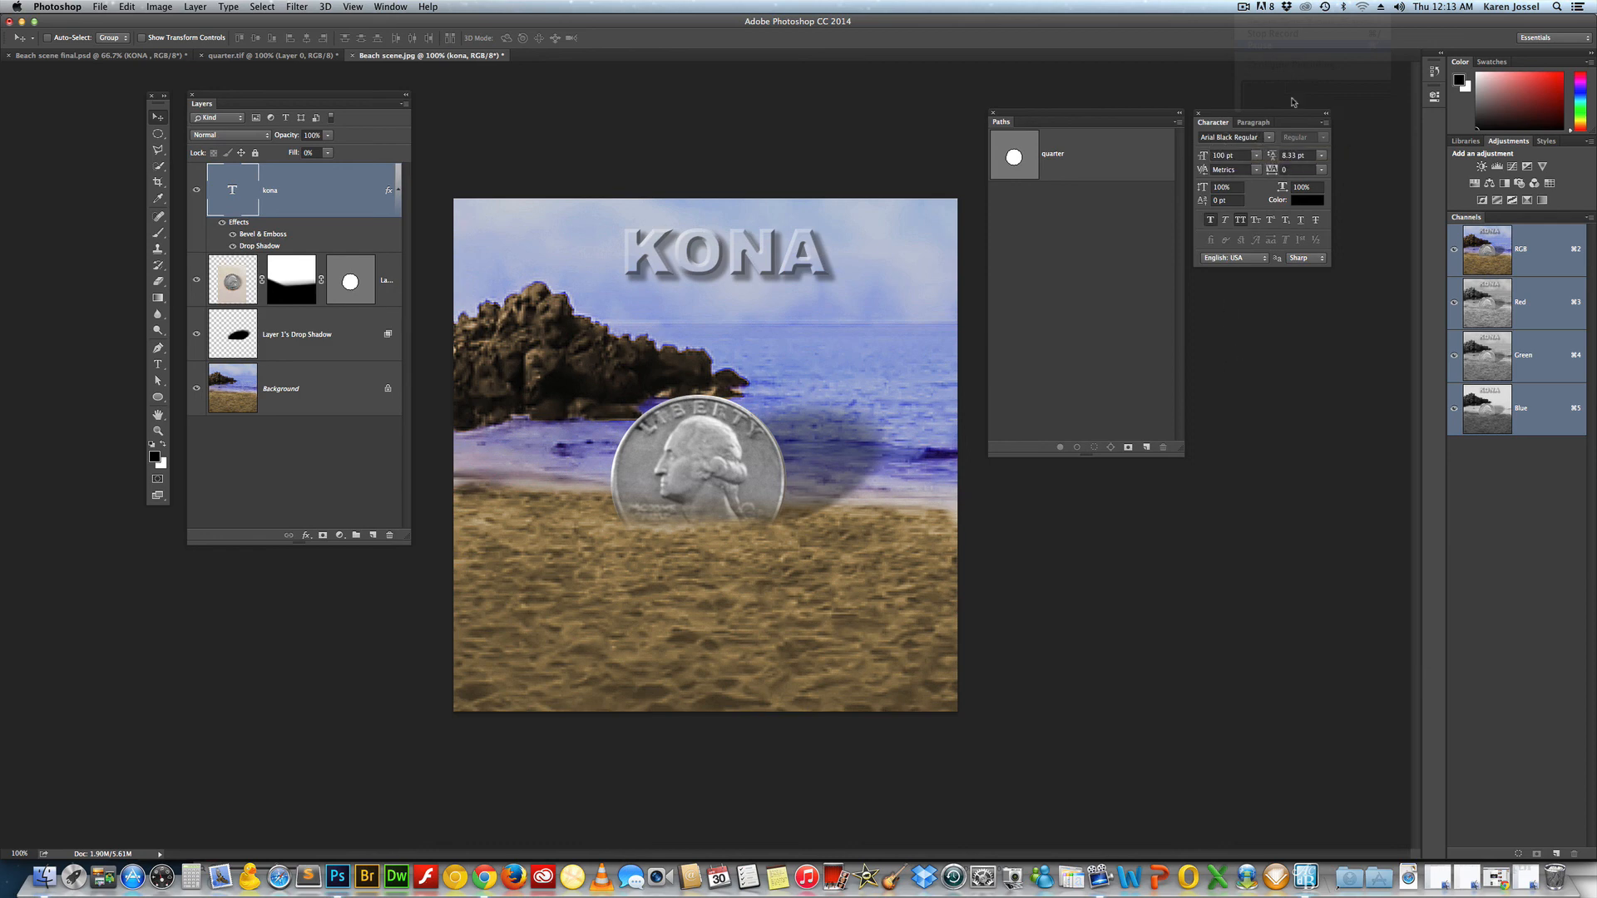
click(1245, 7)
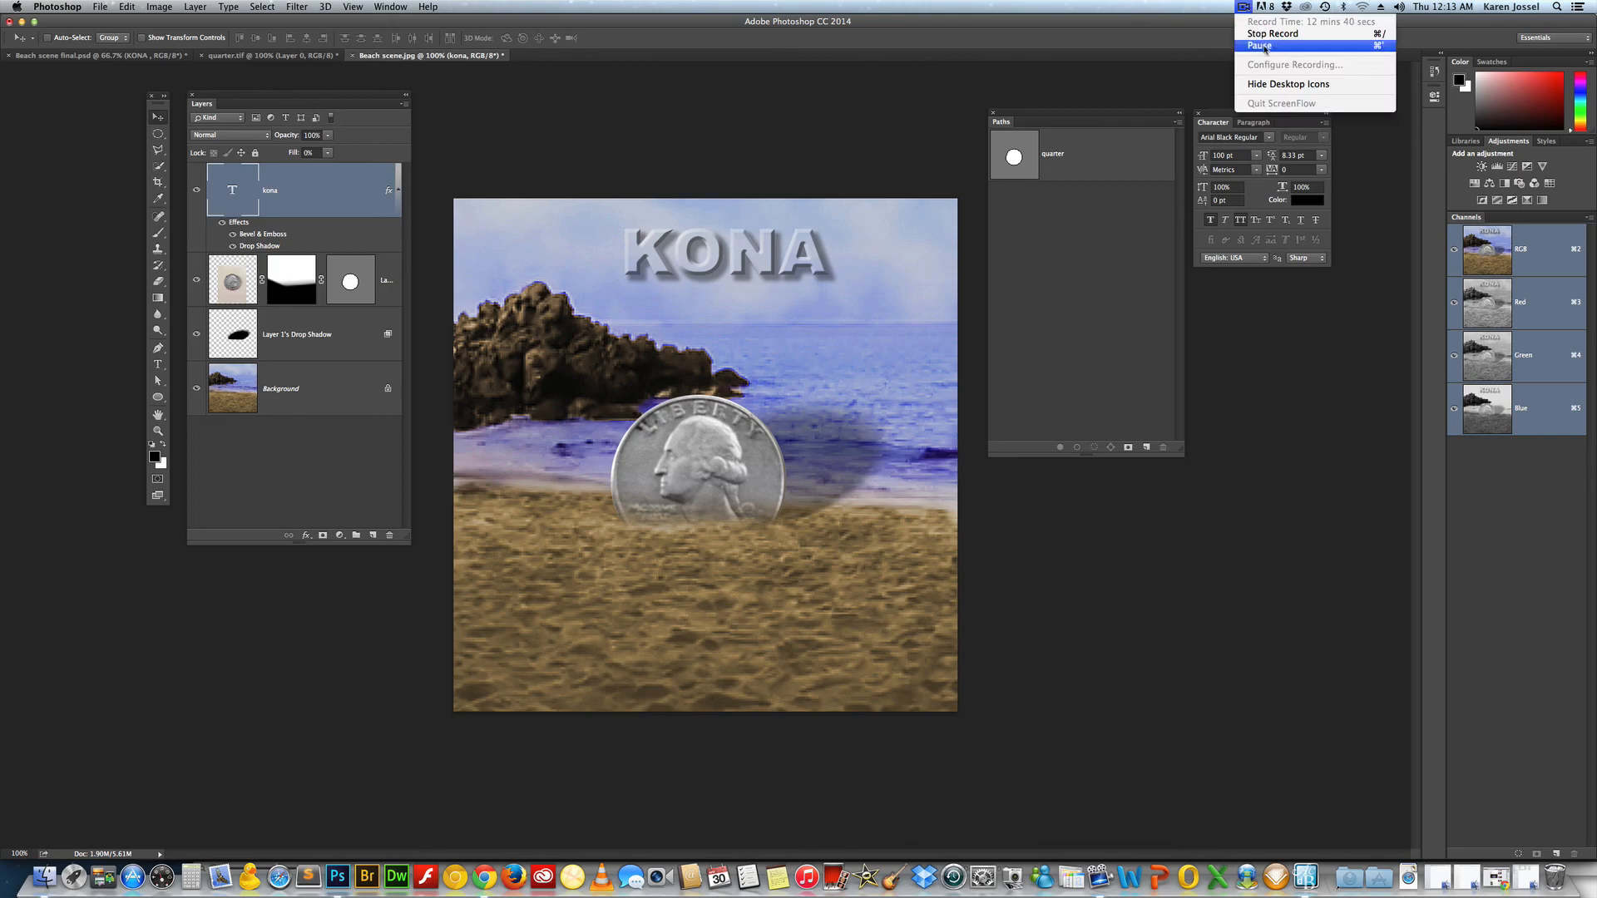